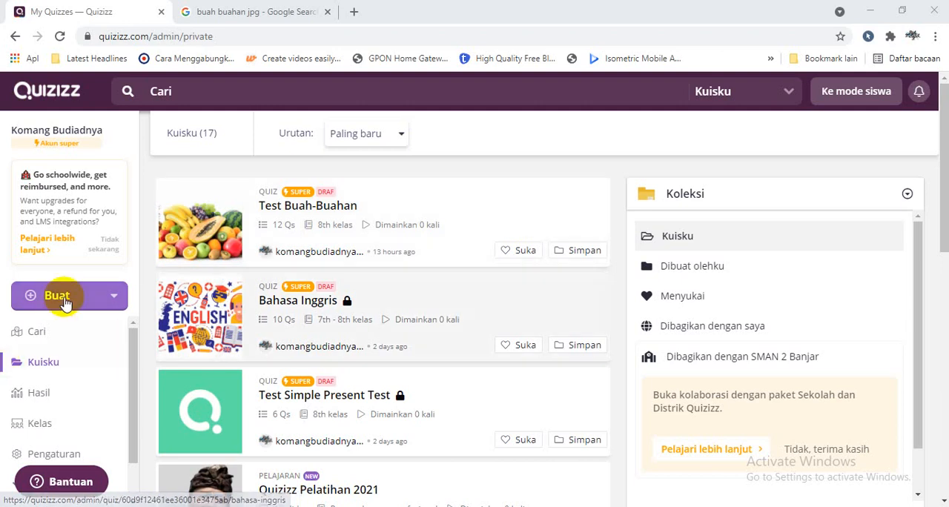
- Create a new quiz named "Test Buah Buahan" with Lainnya as its subject
left_click(64, 298)
left_click(93, 361)
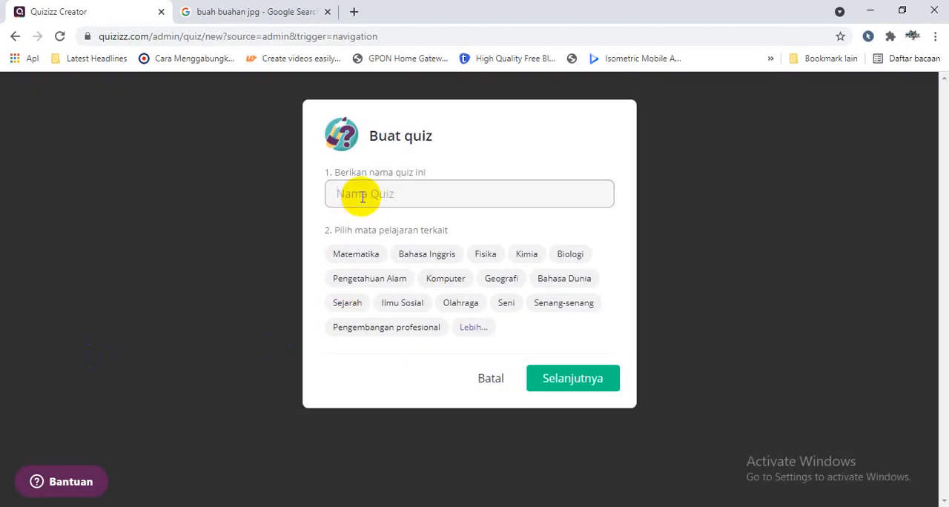
type("Test Buah Buahan")
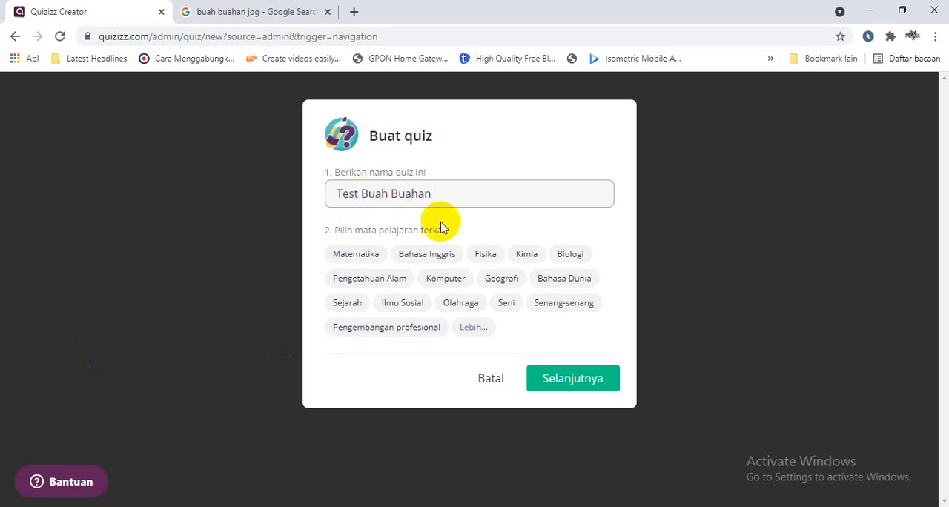
left_click(478, 333)
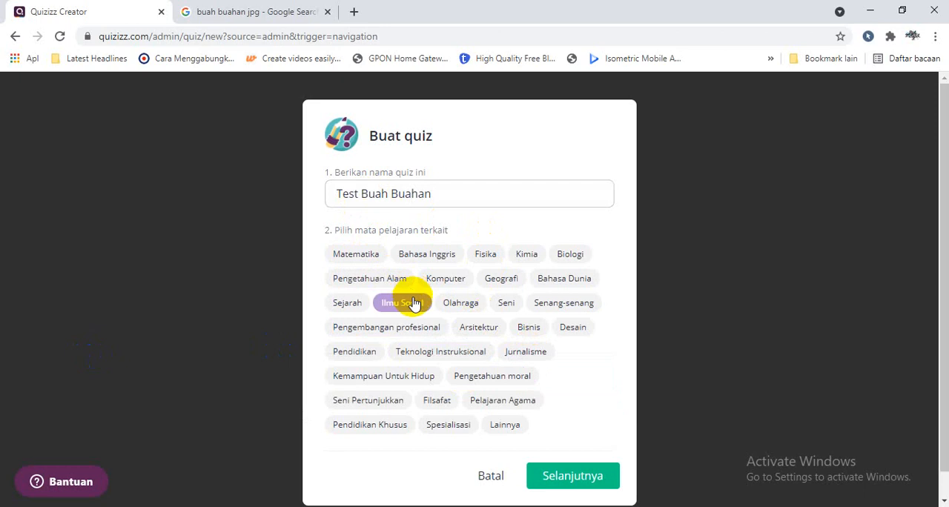
left_click(502, 431)
left_click(561, 485)
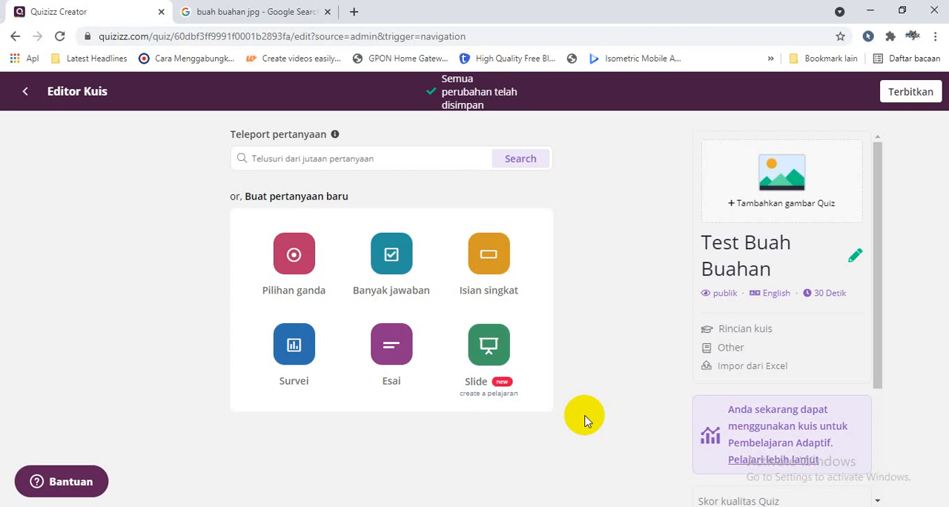
- Download the spreadsheet import template for the quiz and open it in Excel, recovering the workbook's contents
left_click(762, 368)
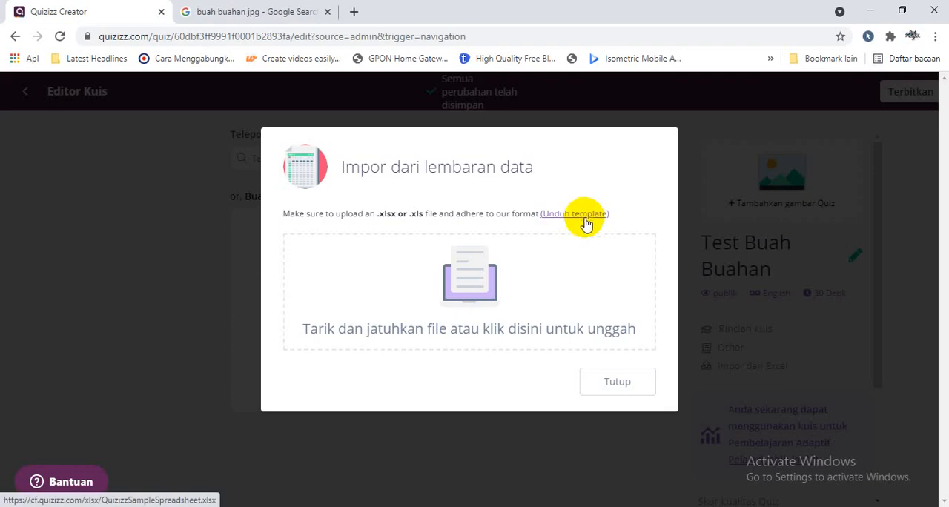
left_click(587, 218)
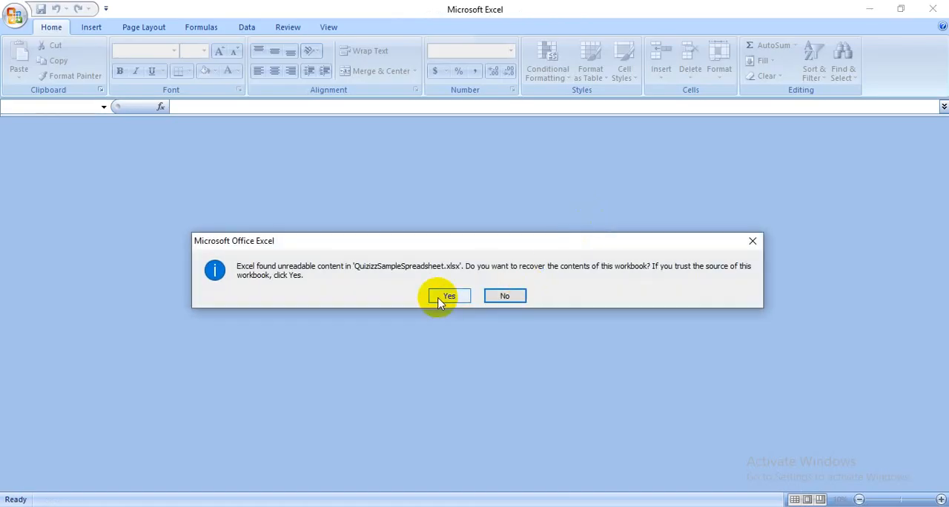
left_click(445, 297)
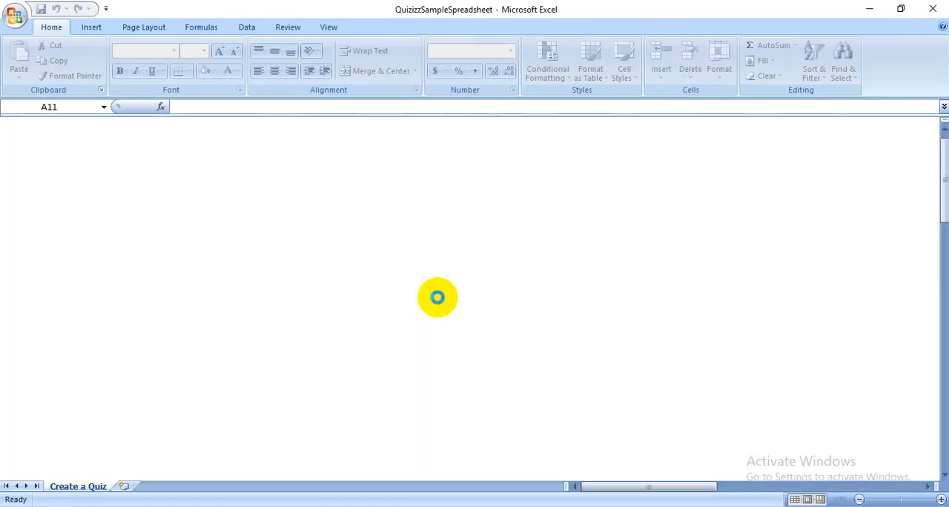
left_click(375, 385)
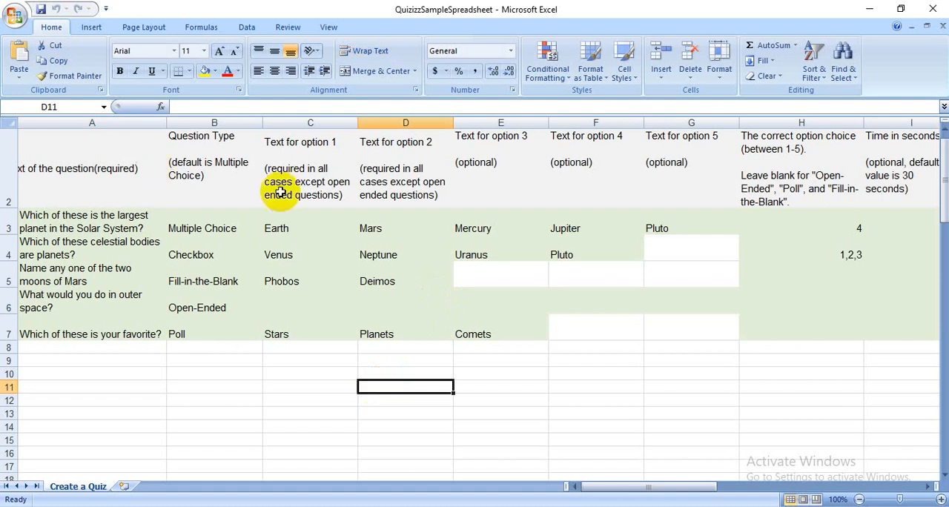
left_click(211, 399)
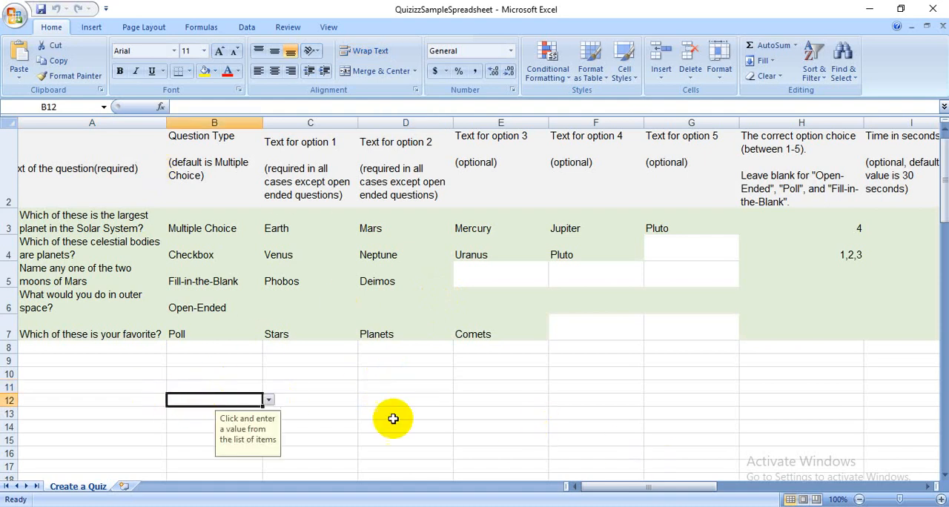
- Examine the question text column and its sample questions in the template
left_click(108, 171)
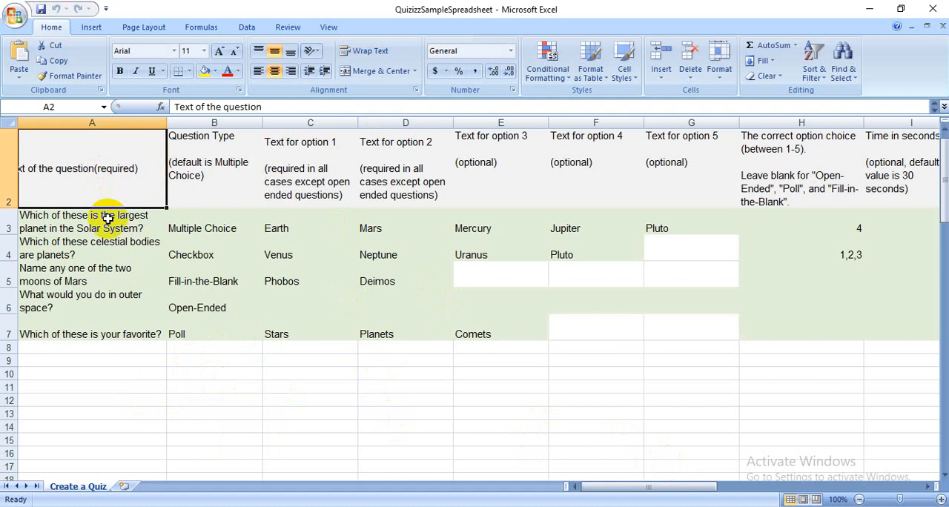
key("Down")
key("Down")
key("Down")
key("Down")
key("Down")
key("Down")
key("Down")
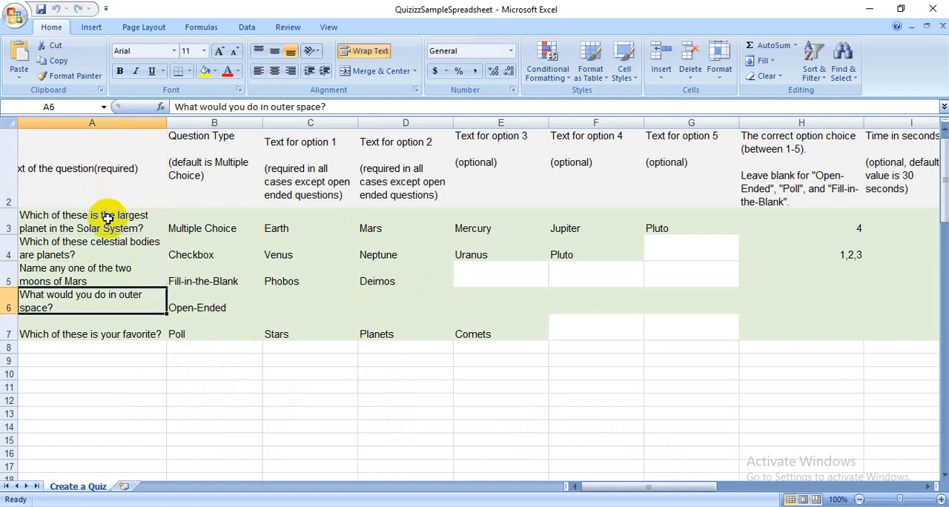
key("Down")
left_click(107, 218)
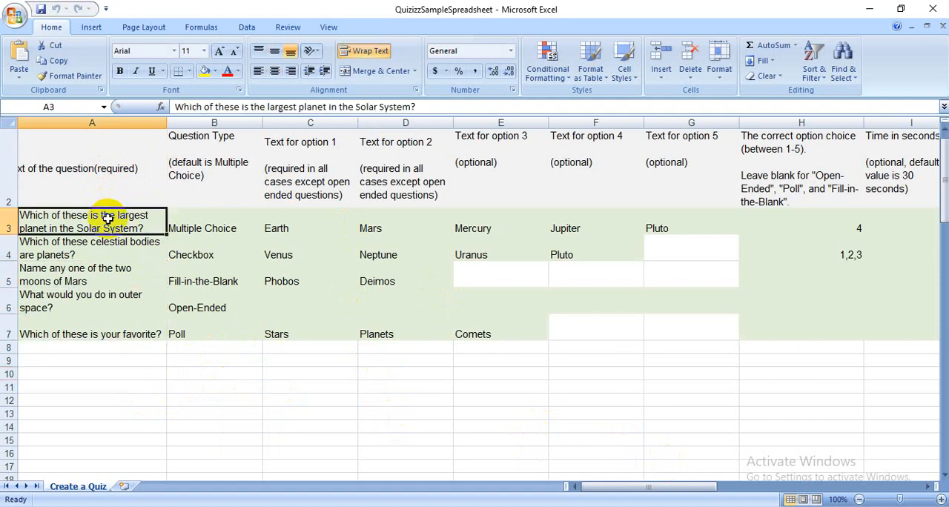
left_click(105, 243)
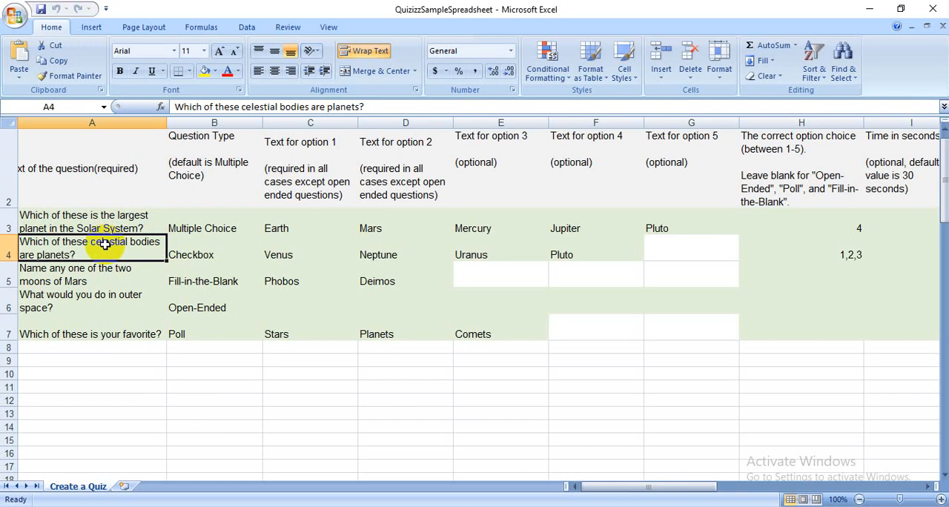
left_click(93, 216)
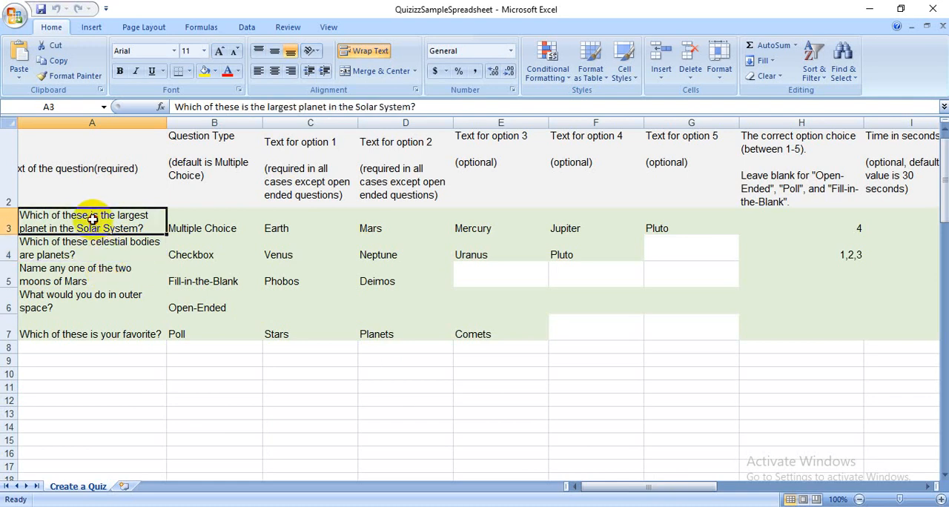
left_click(94, 303)
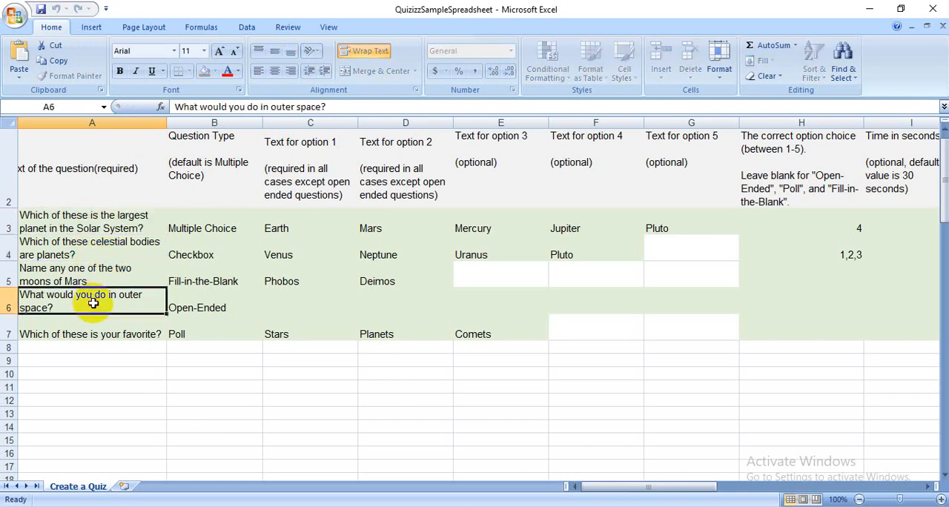
- Review the question types available for the first sample question without changing its type
left_click(214, 183)
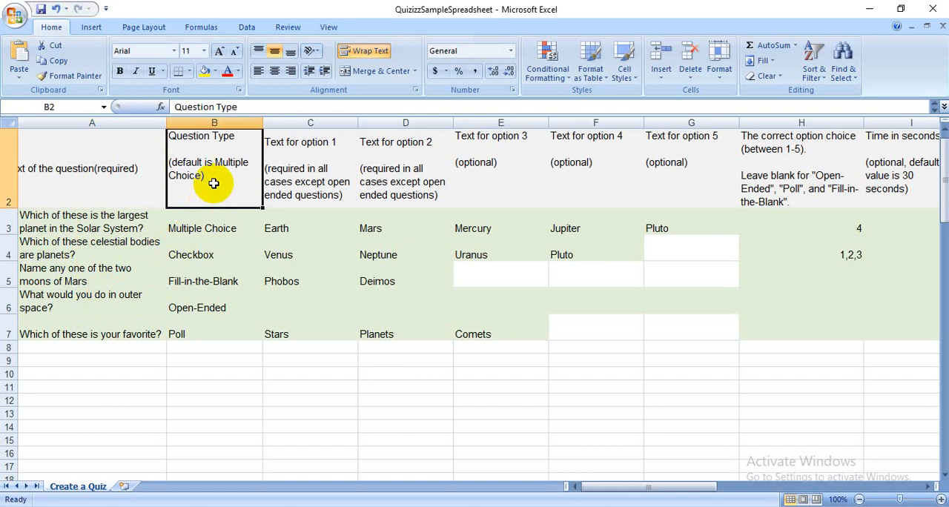
left_click(224, 228)
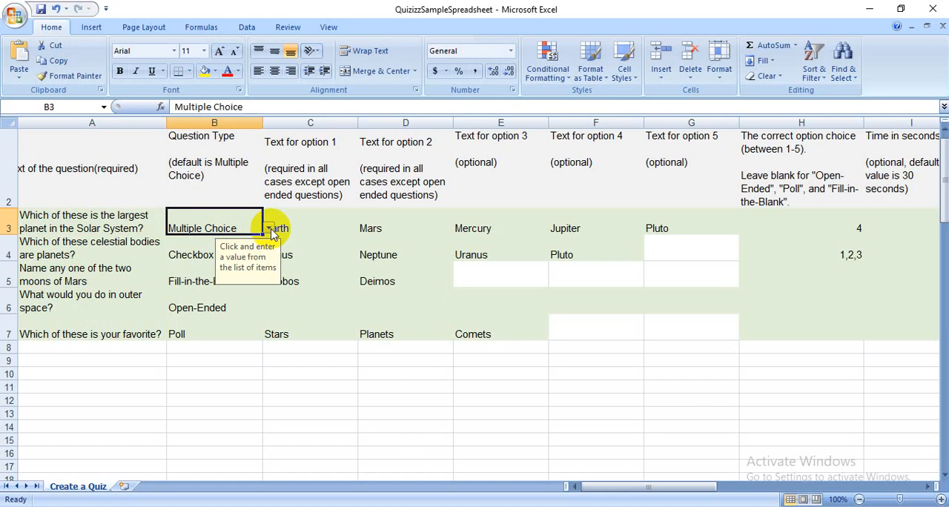
left_click(269, 230)
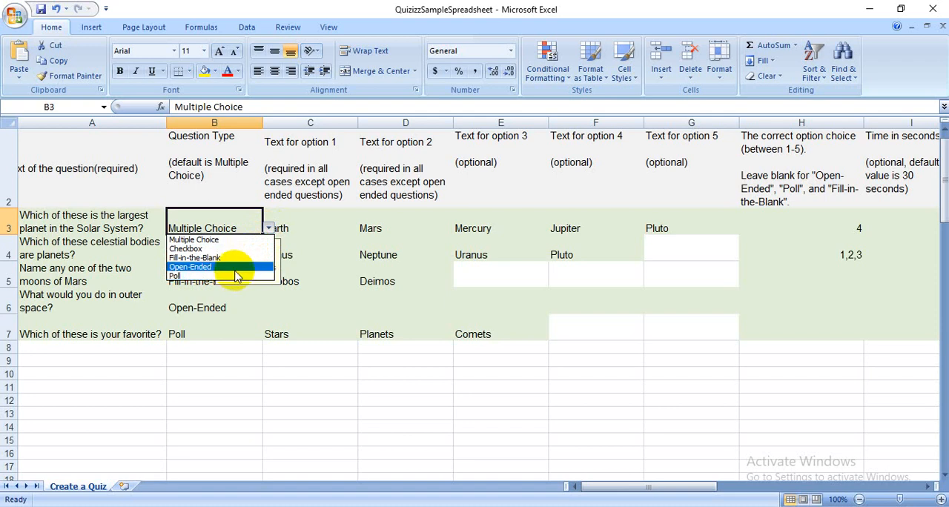
key("Escape")
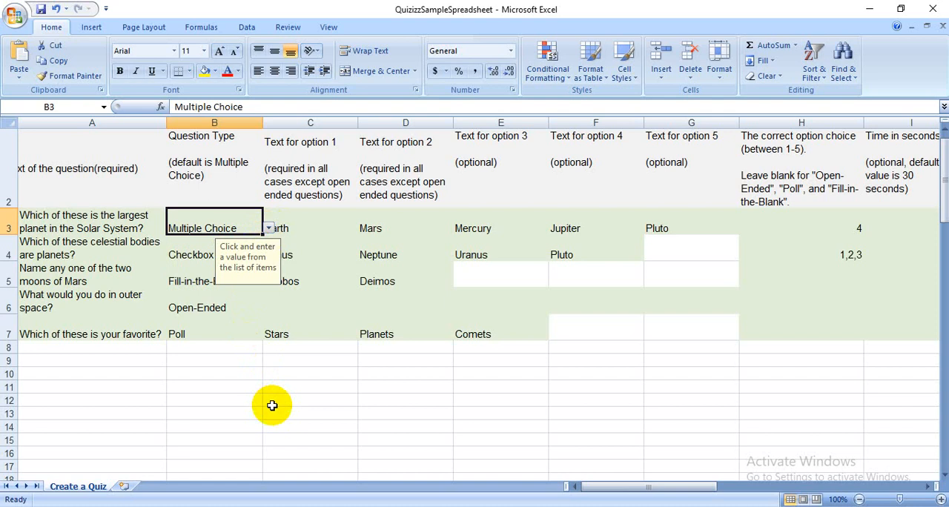
- Examine the headers of the five answer option columns, checking which ones are required and which optional
left_click(324, 176)
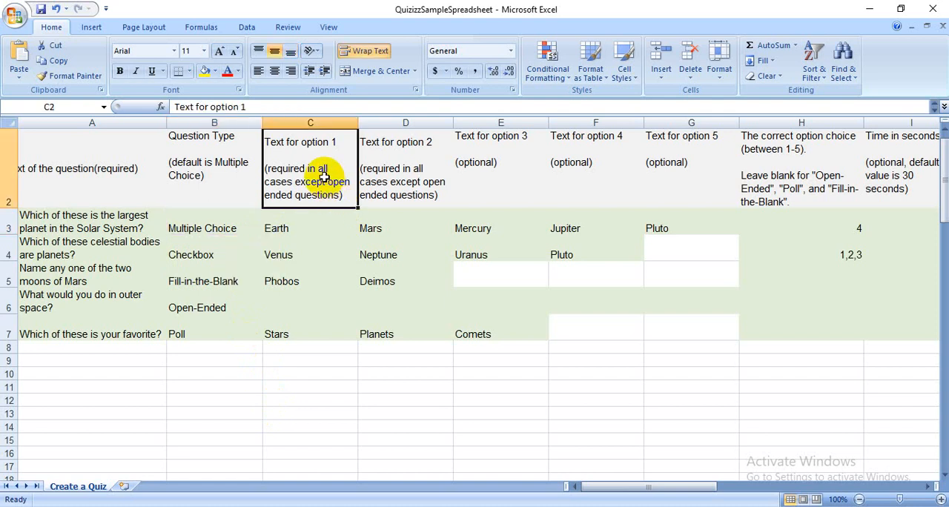
left_click(401, 192)
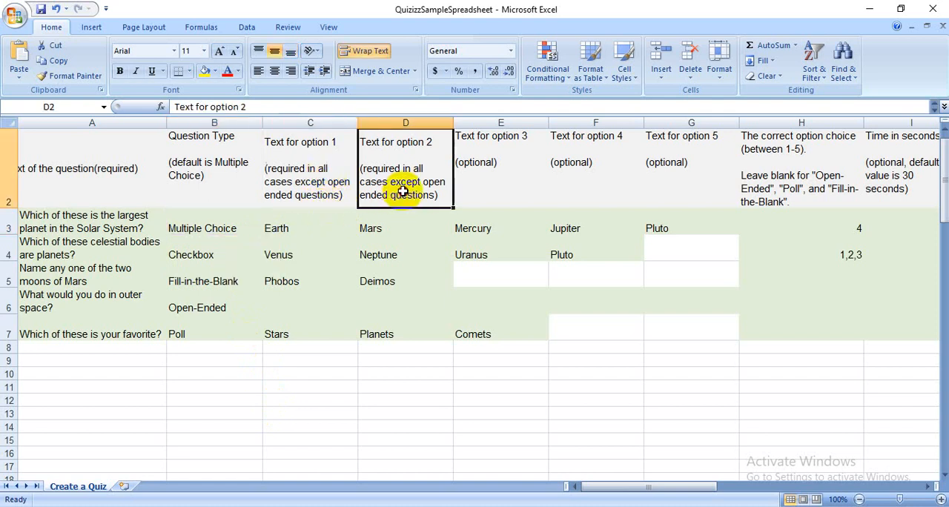
left_click(509, 175)
left_click(591, 166)
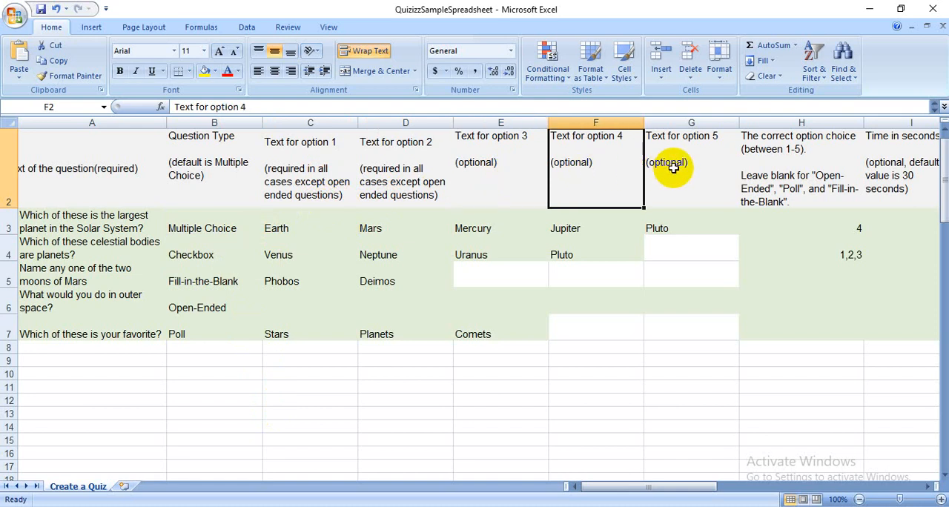
left_click(674, 166)
left_click(334, 159)
left_click(401, 159)
left_click(529, 160)
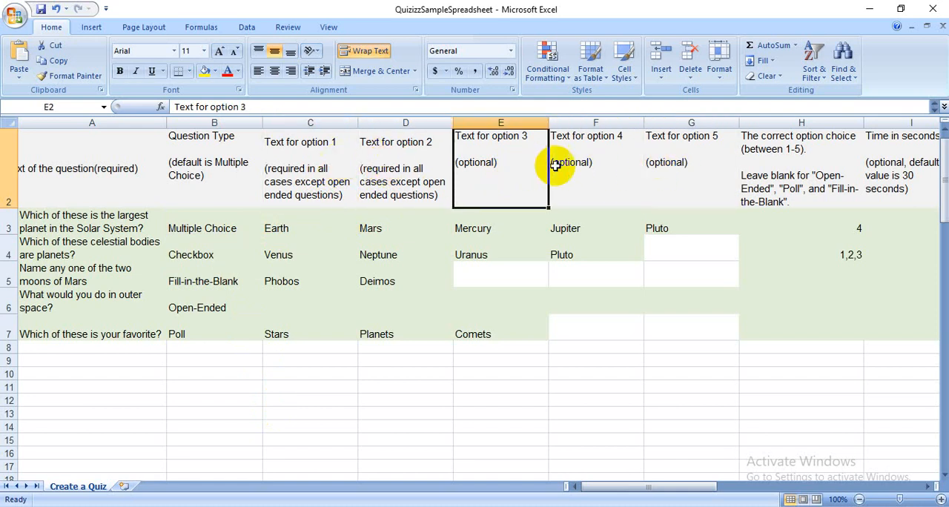
left_click(560, 163)
left_click(671, 161)
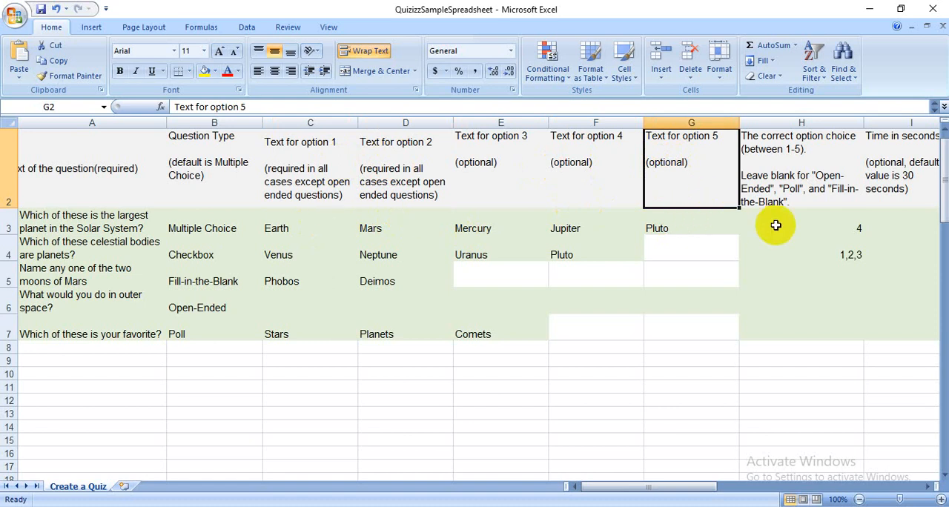
- Examine the correct answer column and compare the multiple choice and checkbox sample entries with their answer options
left_click(789, 177)
key("Right")
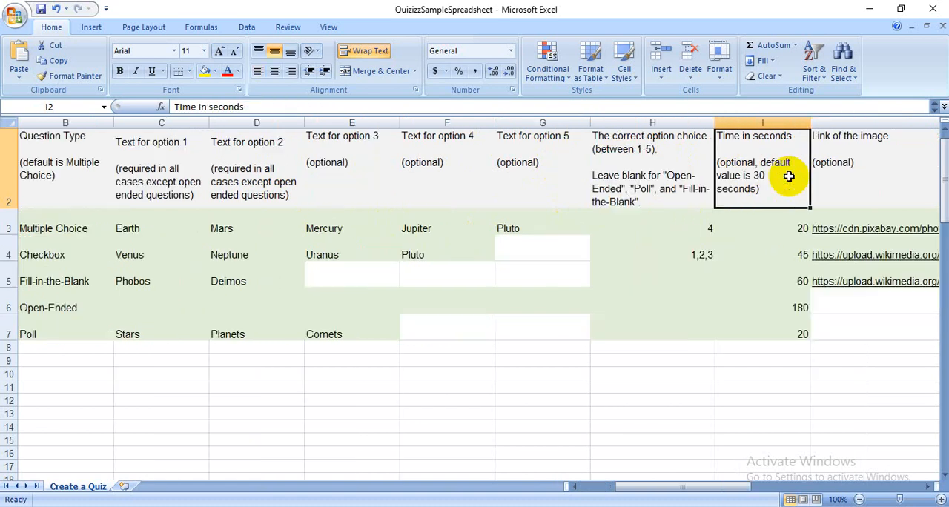
left_click(661, 171)
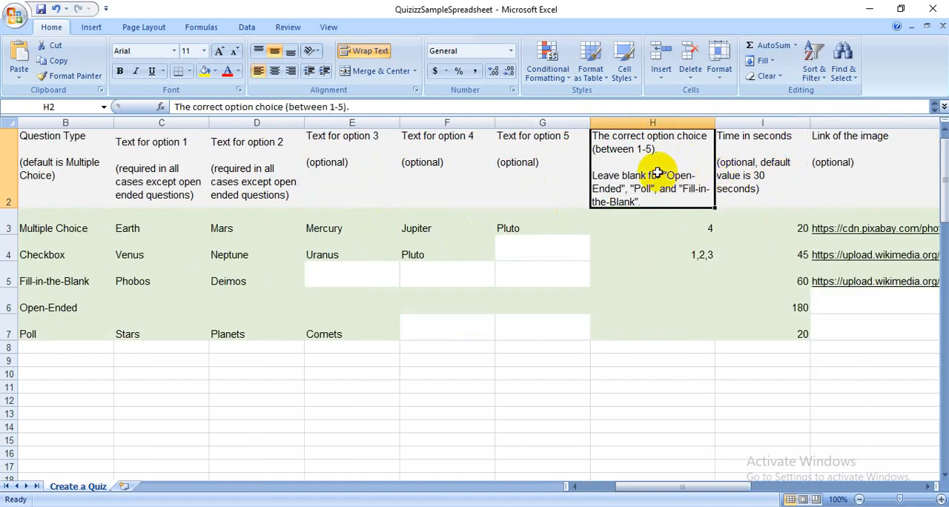
left_click(652, 230)
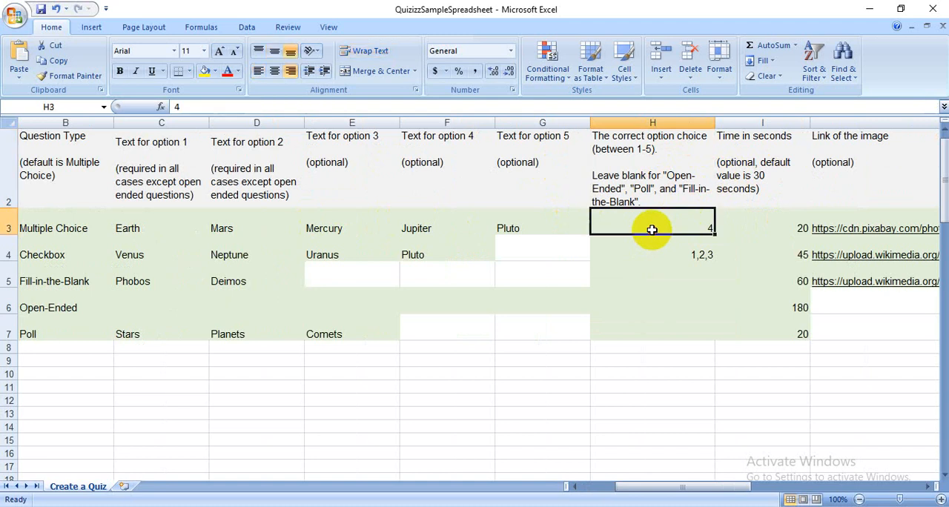
left_click(426, 229)
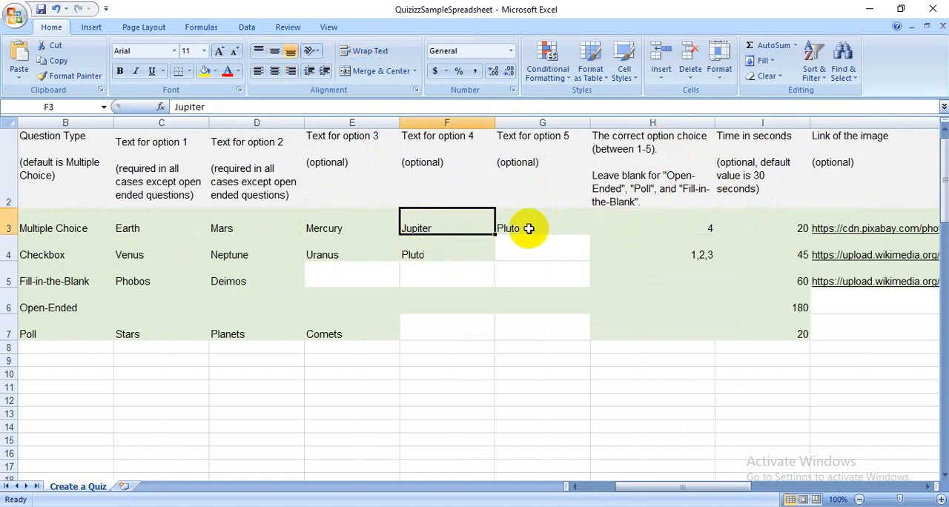
left_click(637, 224)
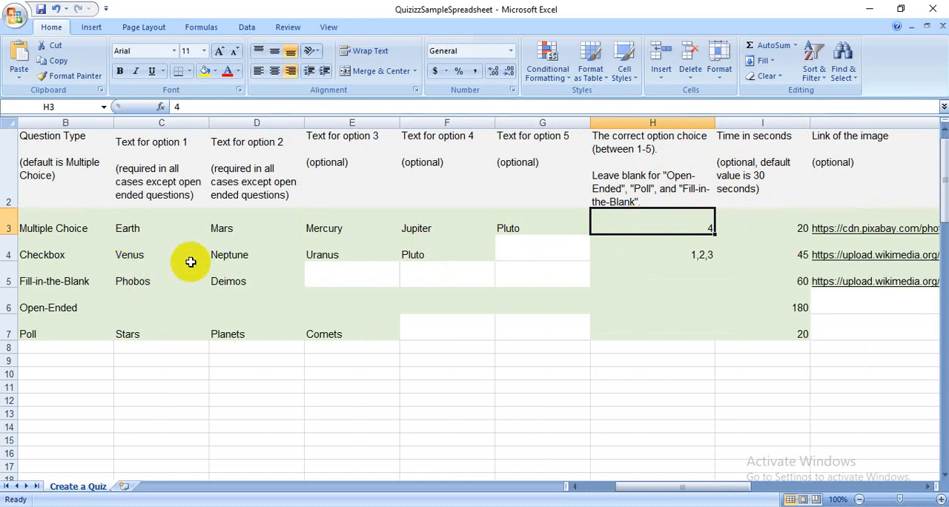
left_click(642, 253)
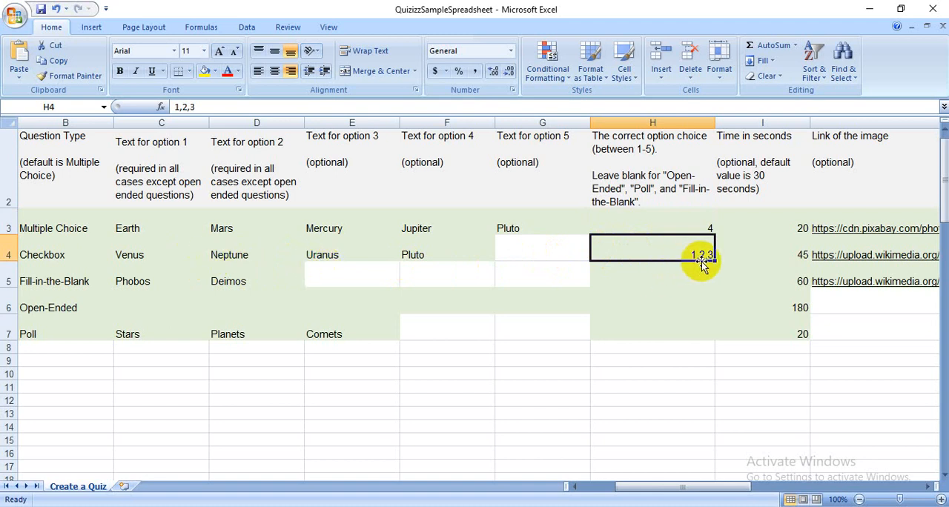
- Review the time limits available in the time column for the first sample question without changing its value
left_click(784, 172)
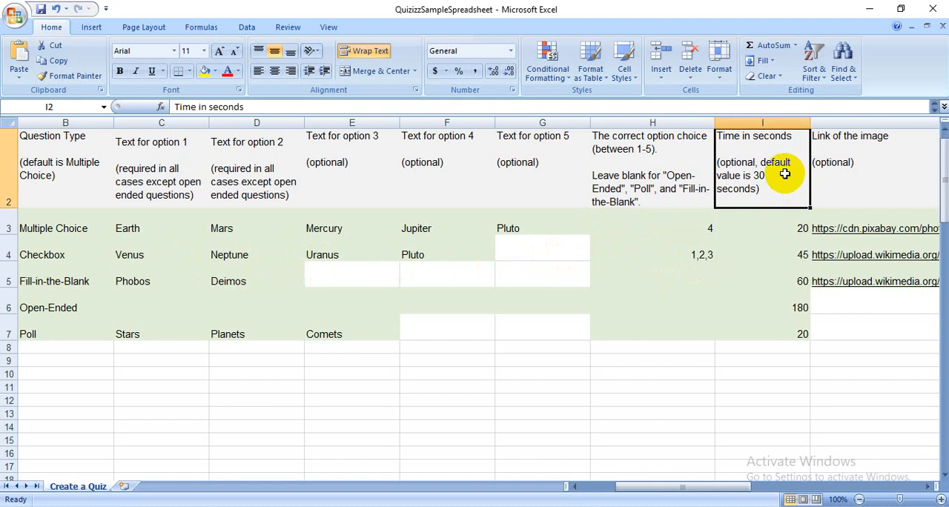
left_click(774, 225)
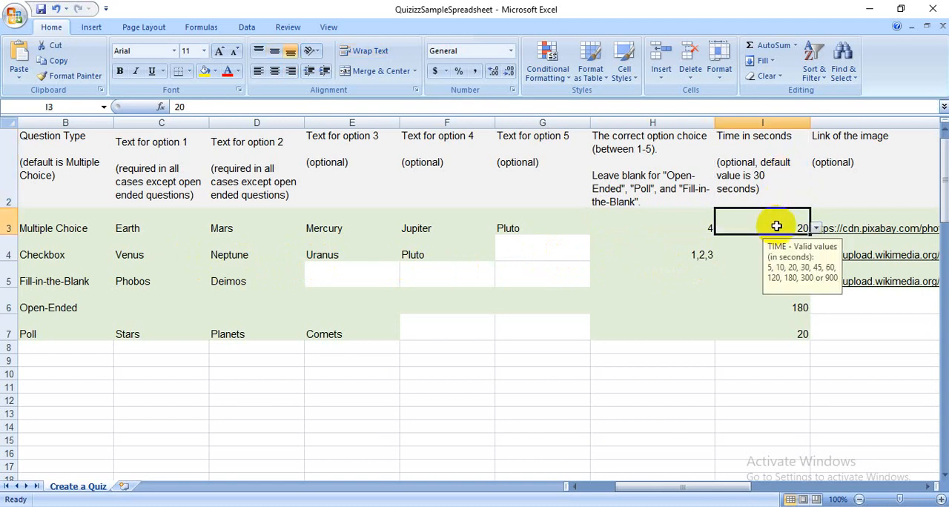
left_click(816, 229)
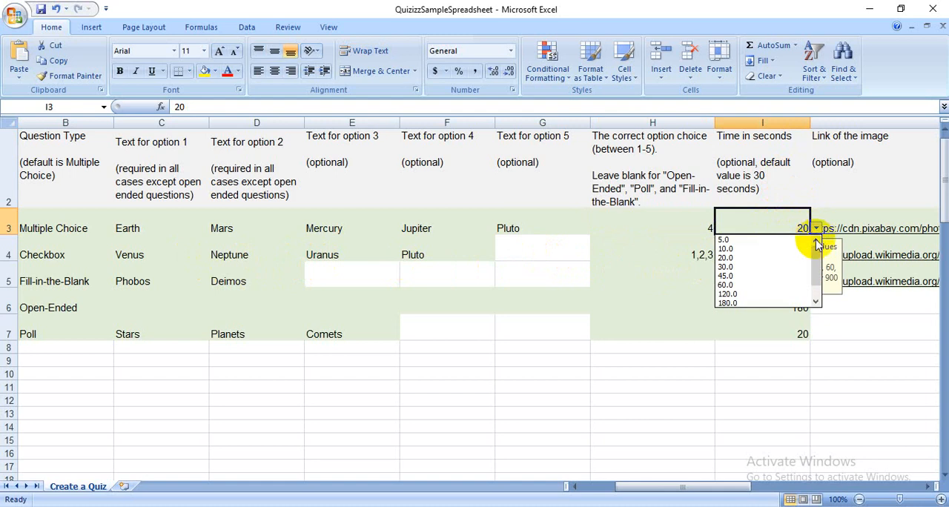
left_click_drag(815, 255, 814, 289)
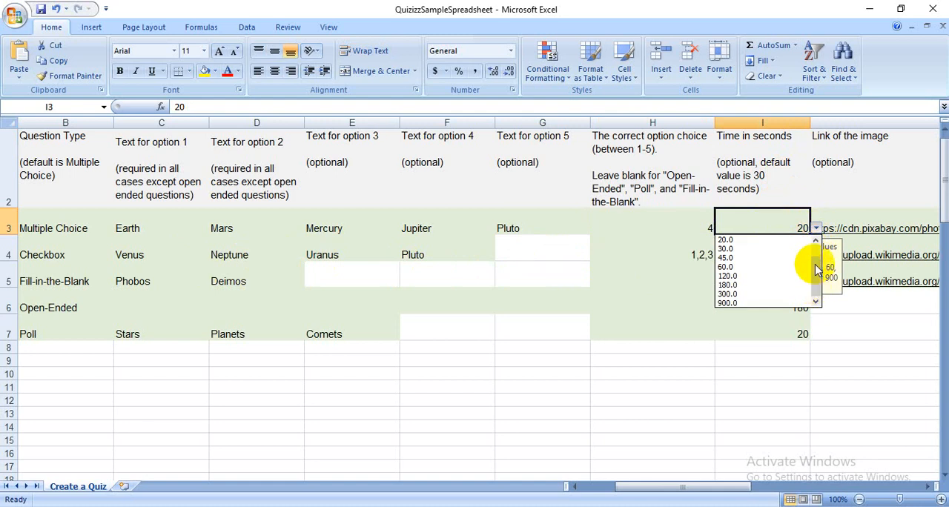
left_click(822, 204)
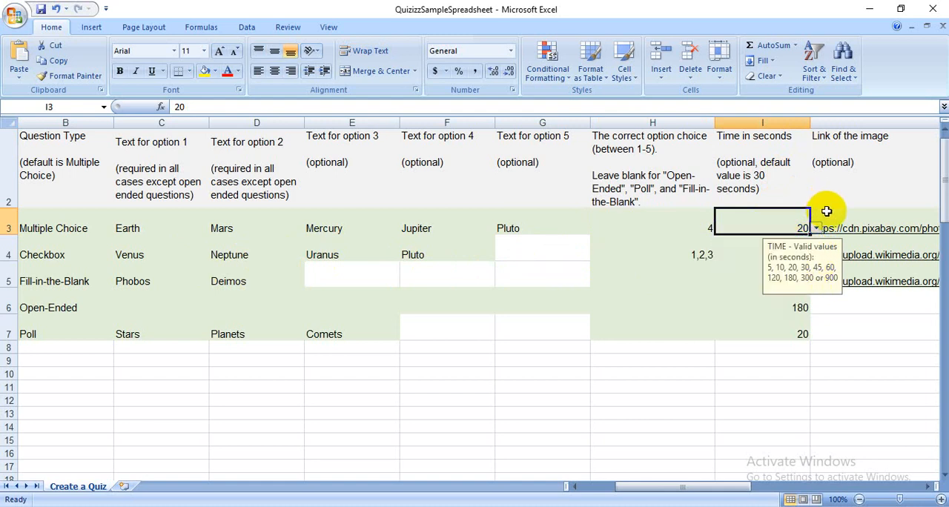
- Examine the image link column, comparing the sample questions that have an image URL with those left blank
left_click(826, 211)
key("Right")
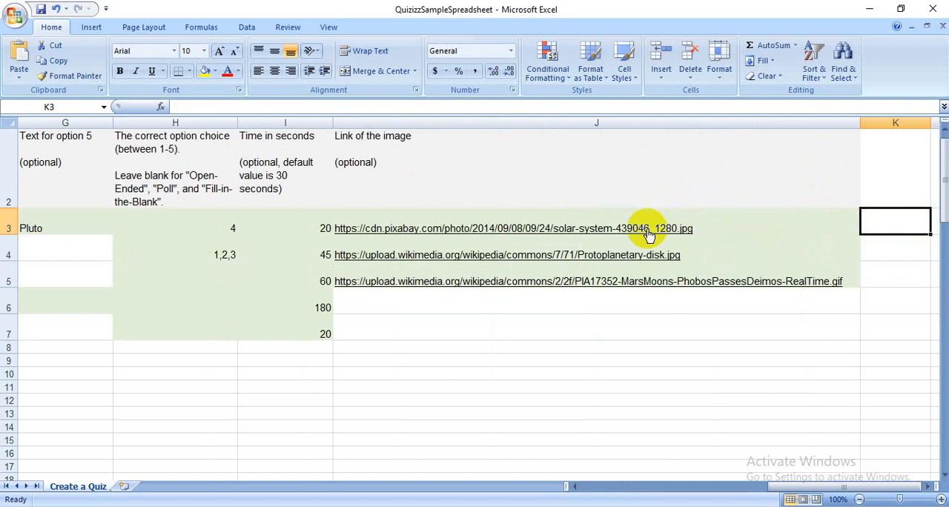
left_click(684, 187)
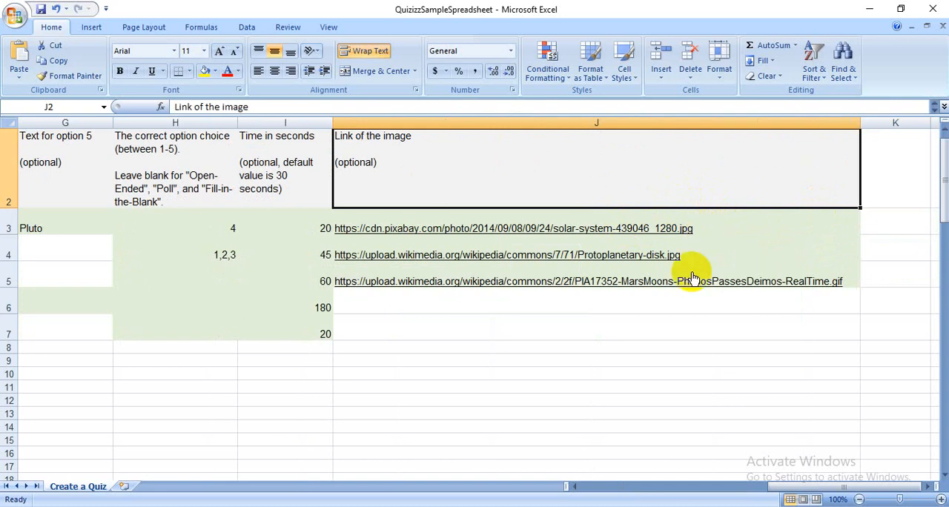
left_click(458, 306)
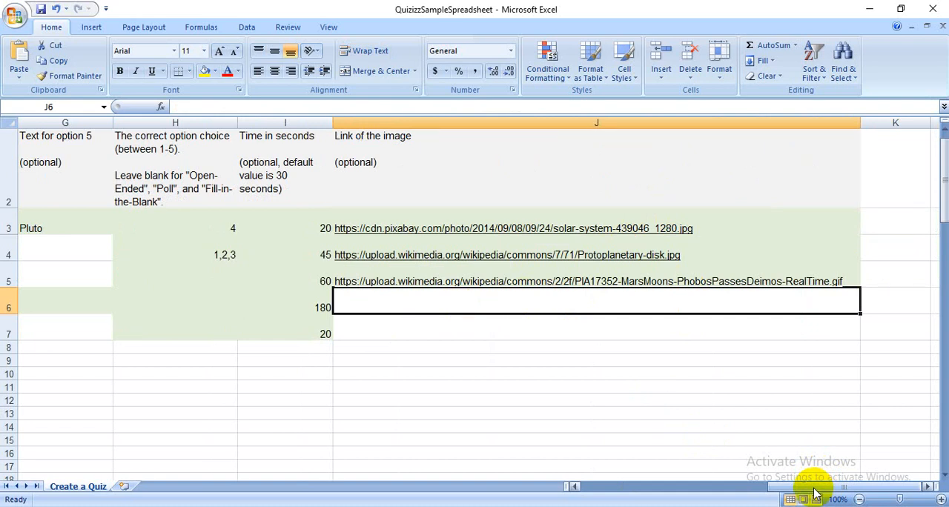
- Replace the first sample question's text with "Apa nama buah yang dijuluki Raja Buah?"
left_click_drag(816, 490, 612, 490)
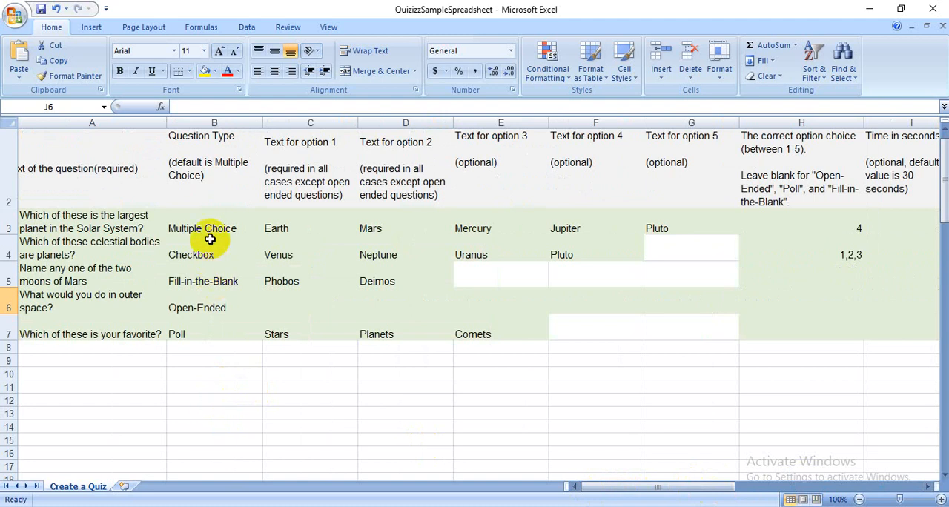
left_click(136, 223)
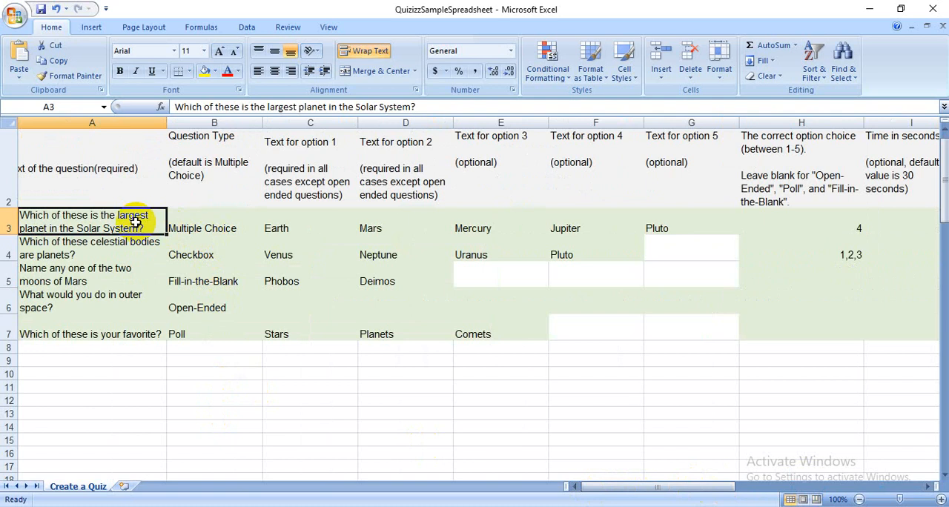
key("BackSpace")
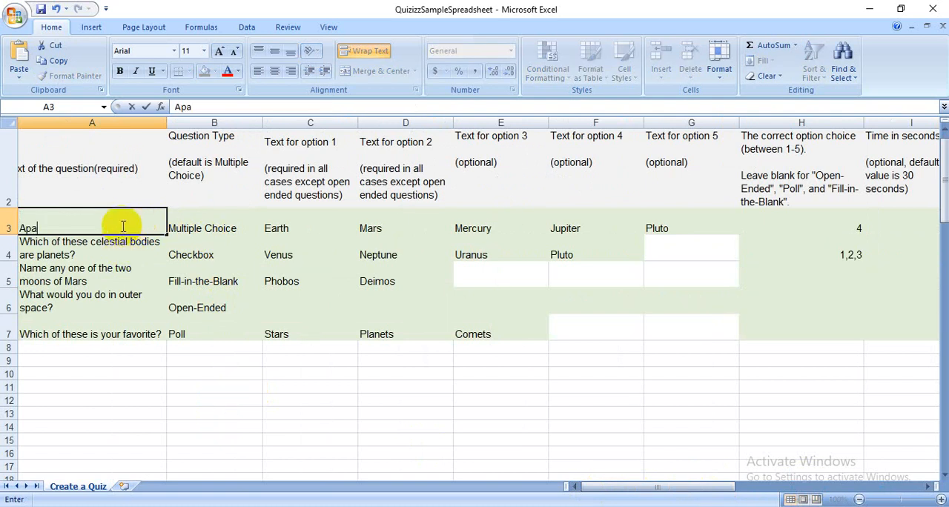
type("Apa nama buah yang diju")
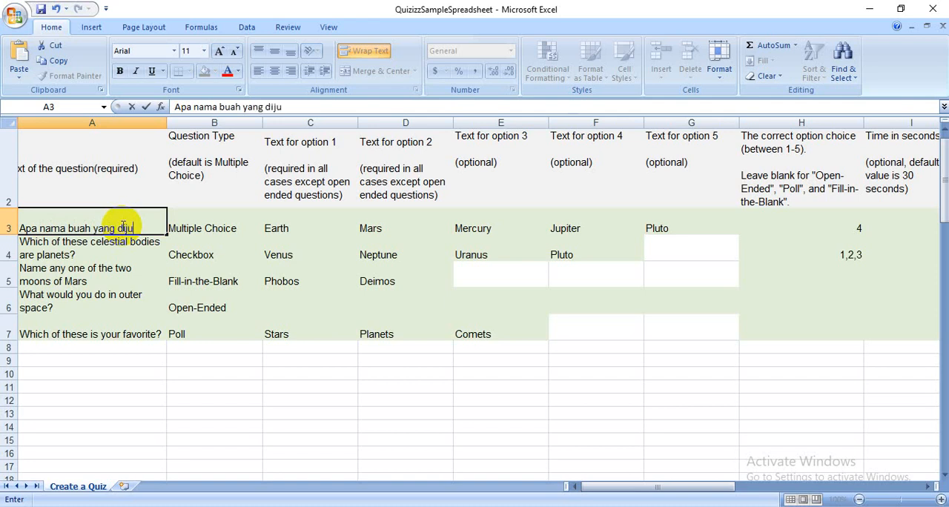
type("luku ")
type(" Raja Buah?")
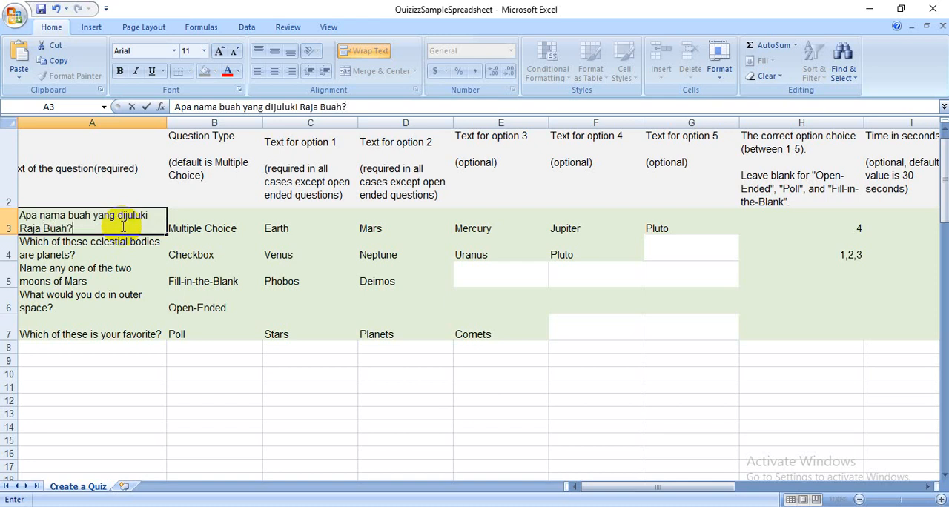
- Check that the first question's type is Multiple Choice
left_click(241, 225)
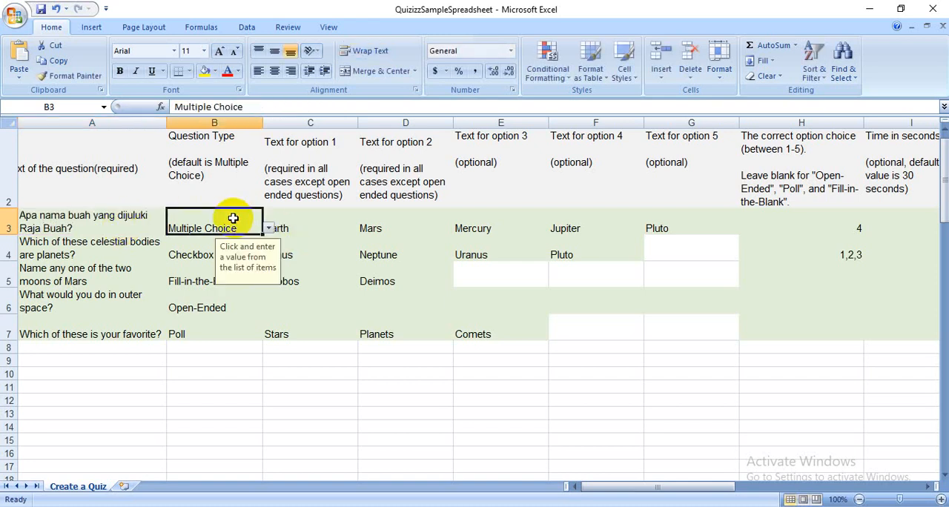
left_click(268, 230)
left_click(268, 230)
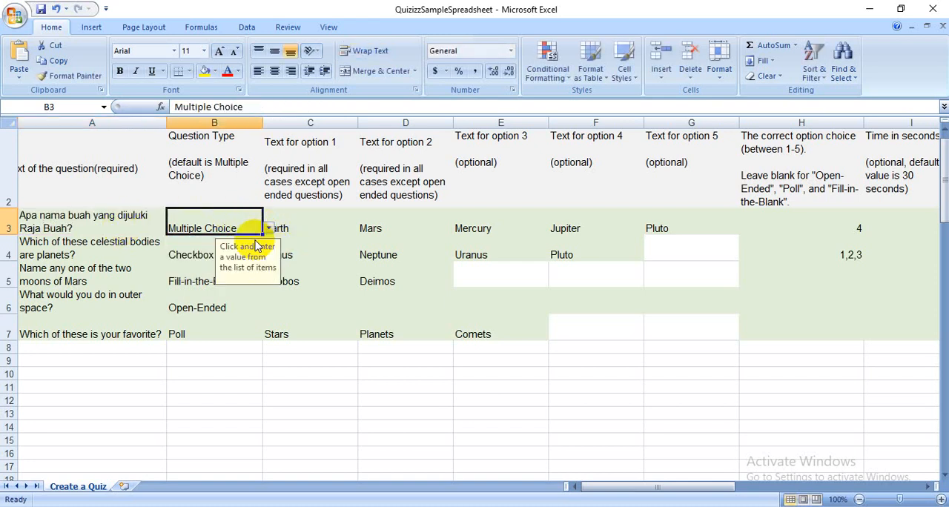
- Clear all five sample answer options of the first question
left_click(307, 225)
key("Delete")
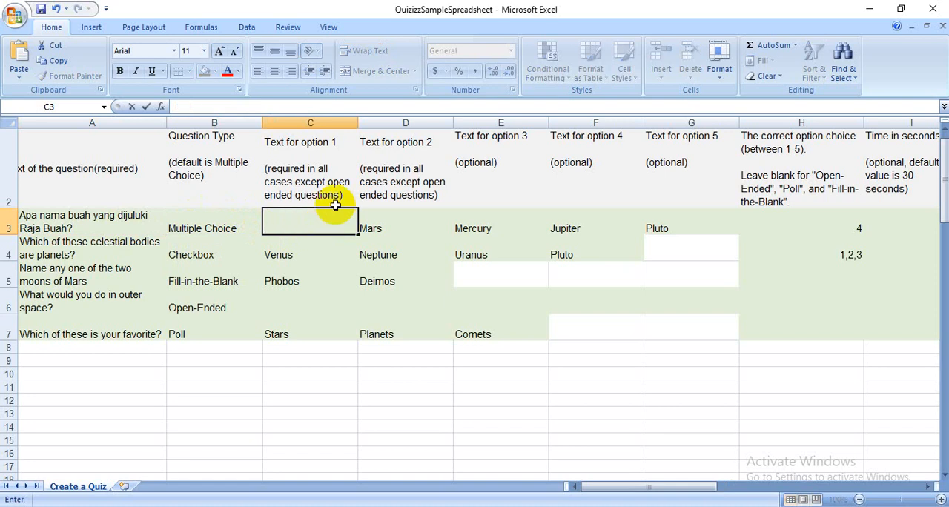
left_click_drag(376, 217, 657, 222)
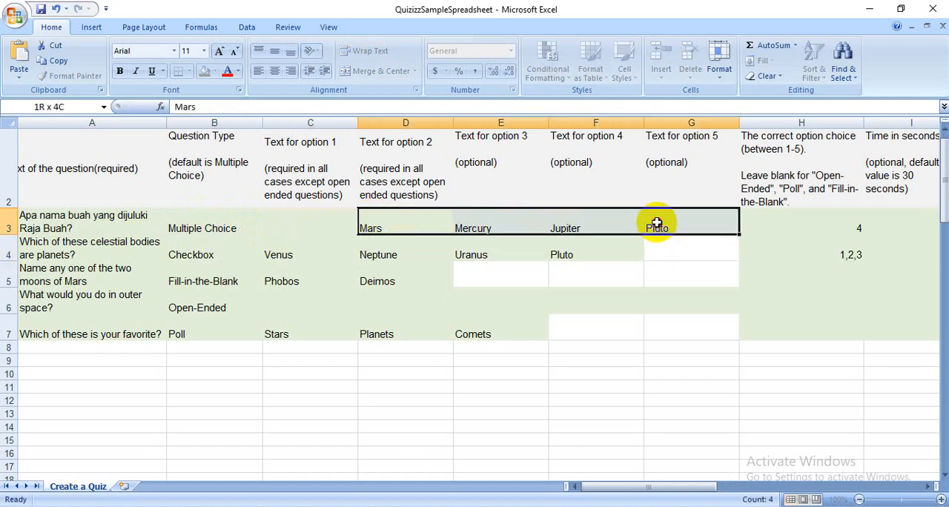
key("BackSpace")
left_click(655, 223)
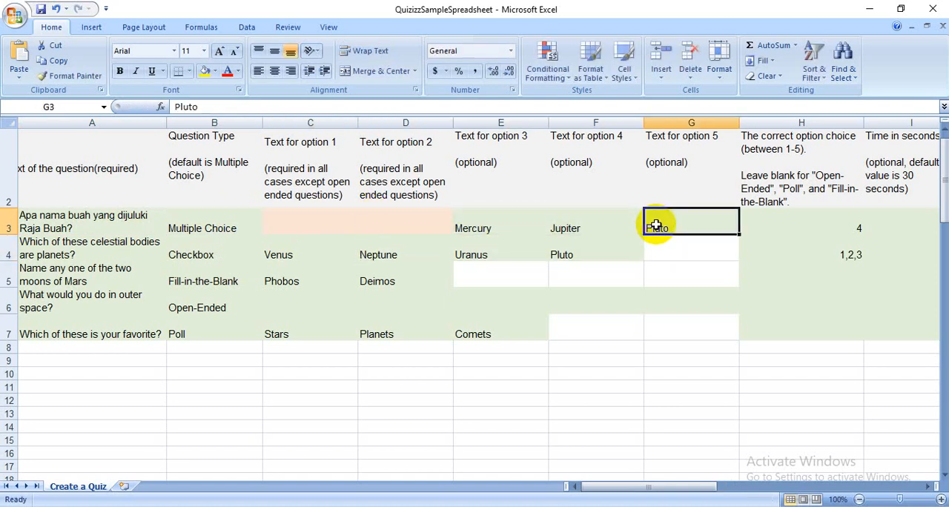
key("BackSpace")
left_click(627, 227)
key("BackSpace")
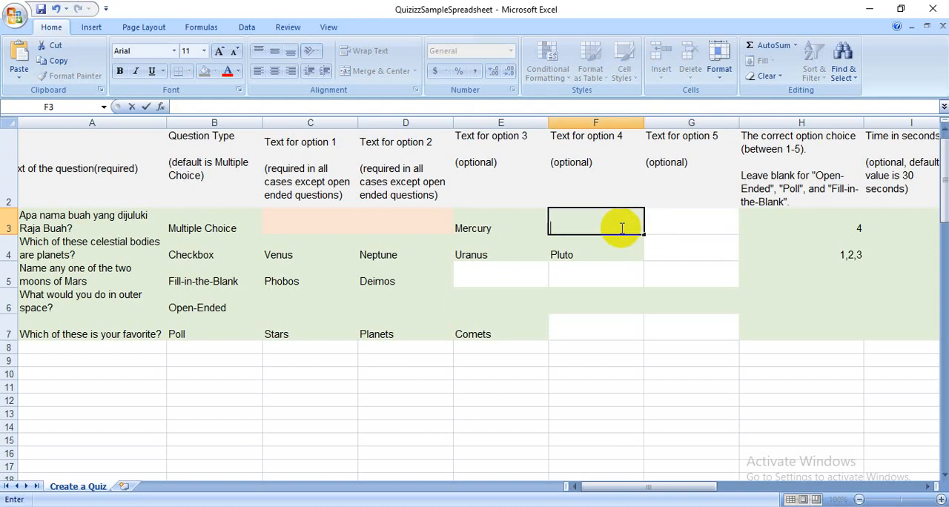
left_click(520, 222)
key("BackSpace")
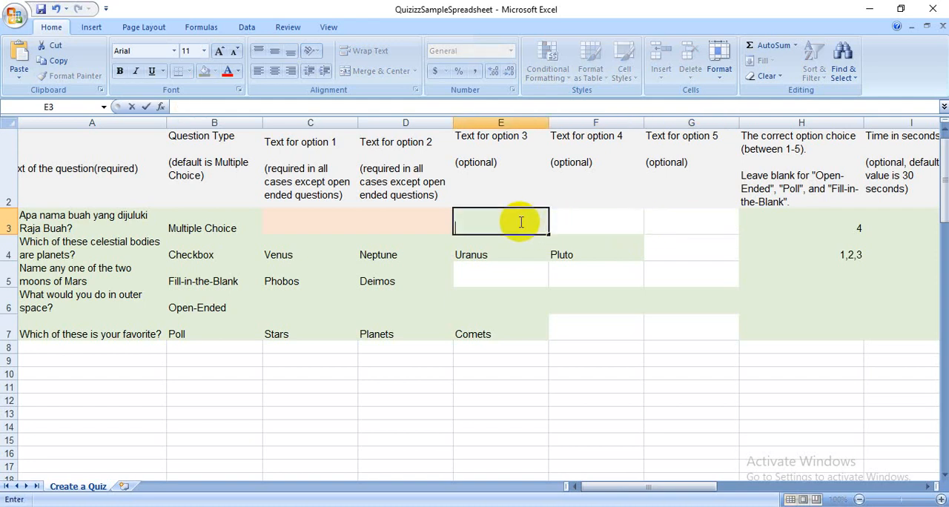
- Enter Semangka, Jeruk, Mangga, Durian and Sirsak as answer options 1 to 5 of the first question
left_click(322, 220)
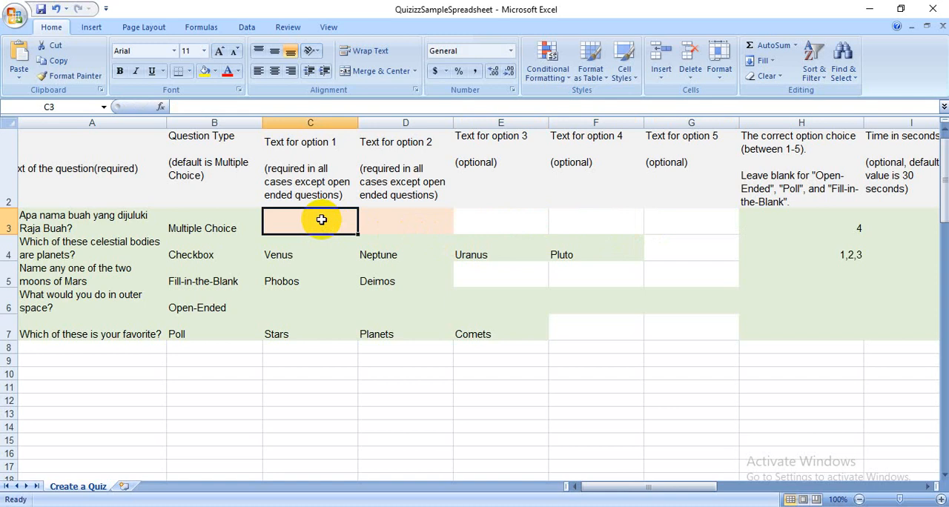
type("Semangka")
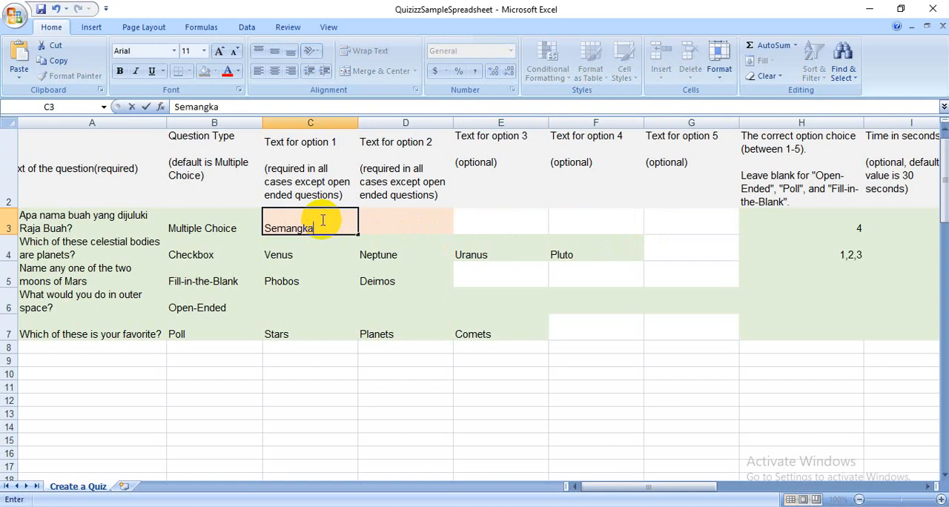
key("Tab")
type("Jeruk")
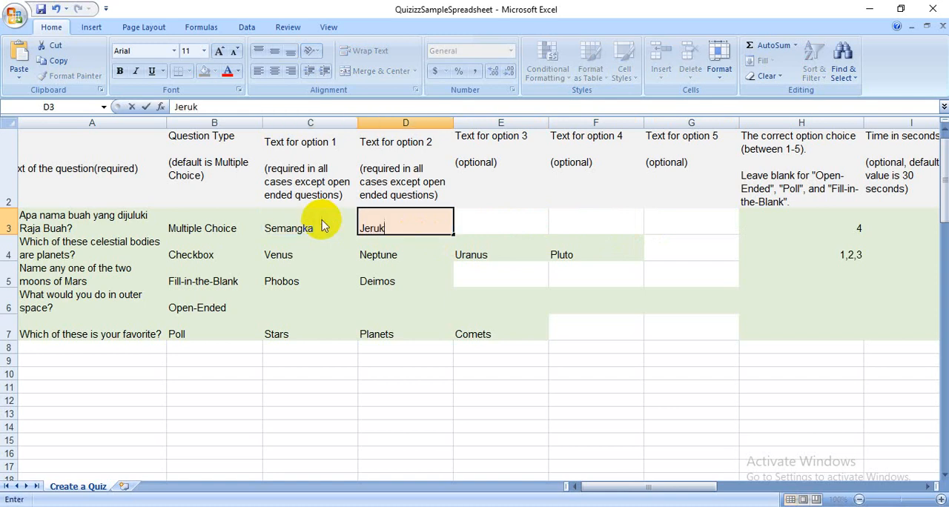
key("Tab")
type("Mangga")
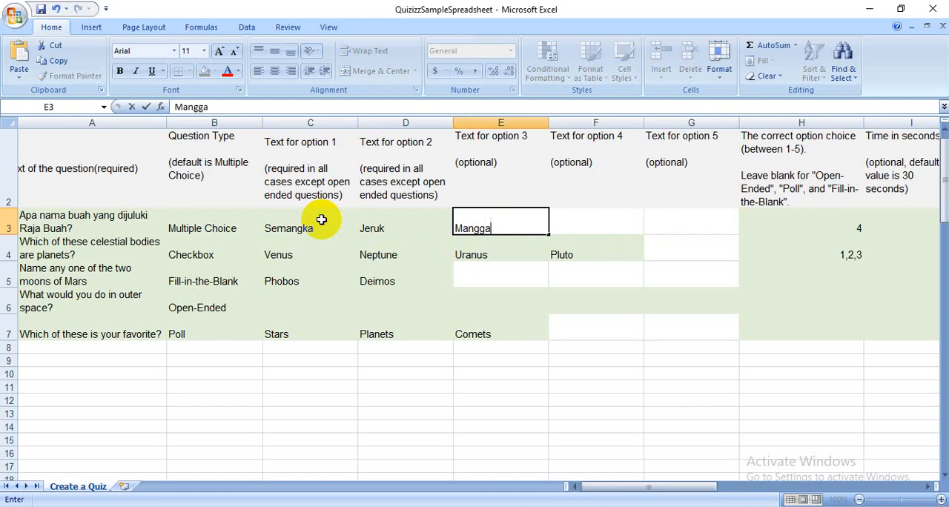
key("Tab")
type("D")
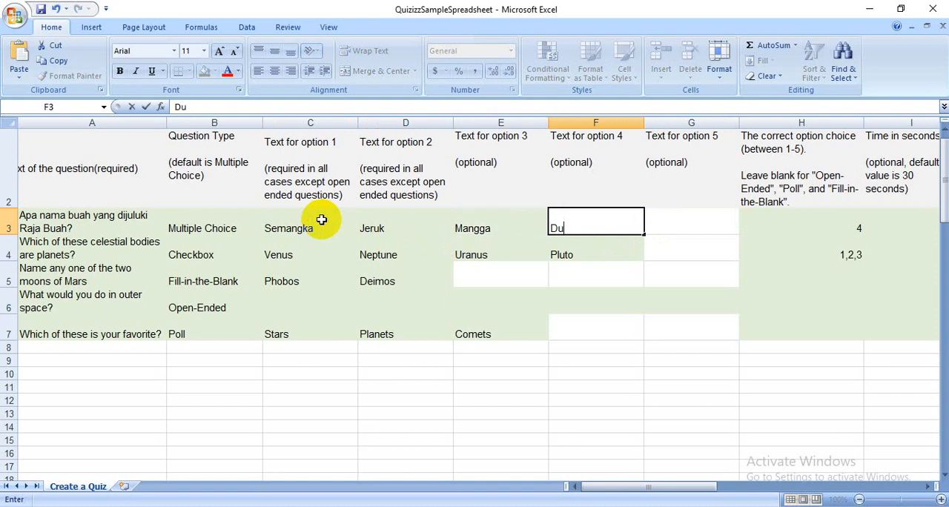
type("urian")
key("Tab")
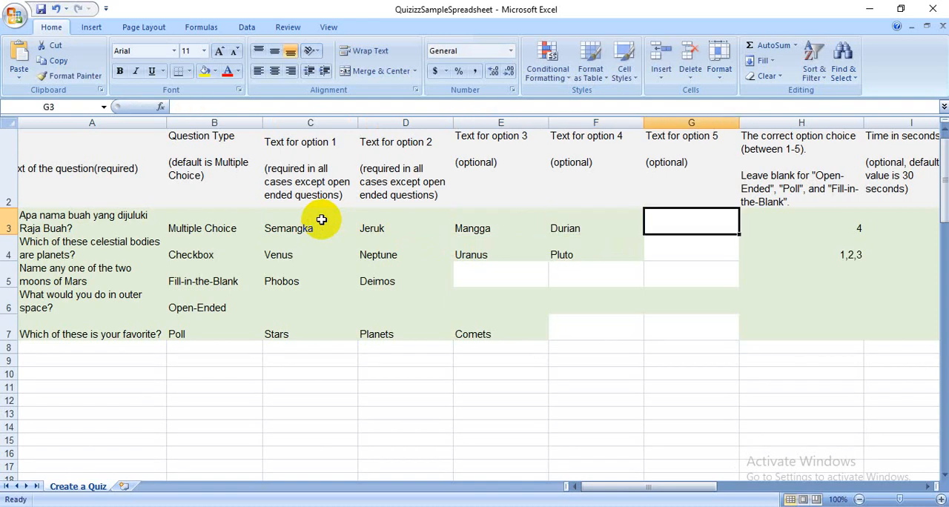
type("Sir")
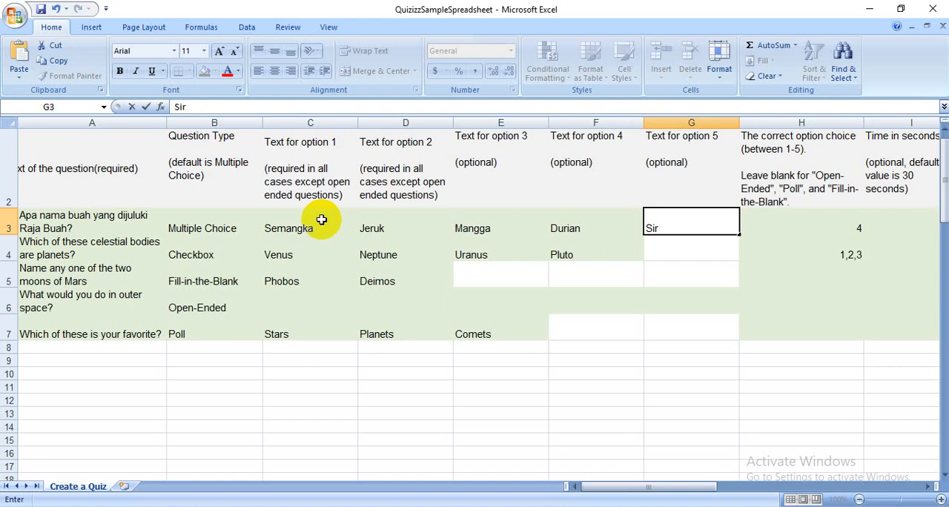
type("sak")
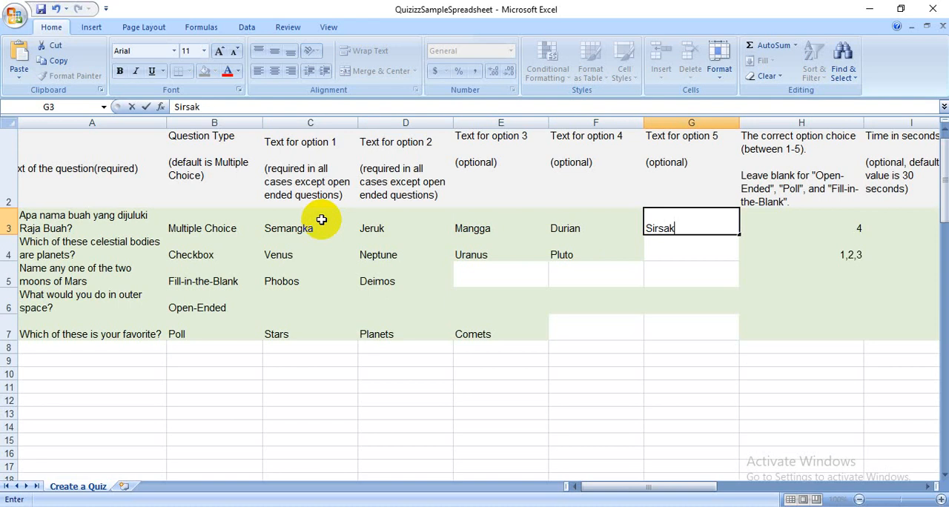
left_click(574, 241)
- Swap two answers of the first question, making Durian option 3 and Mangga option 4
left_click(657, 227)
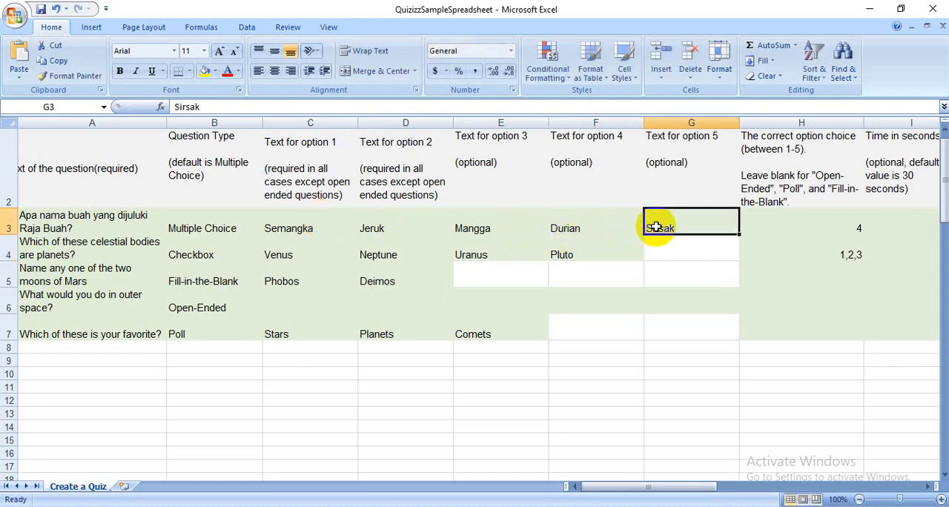
left_click(469, 218)
type("Du")
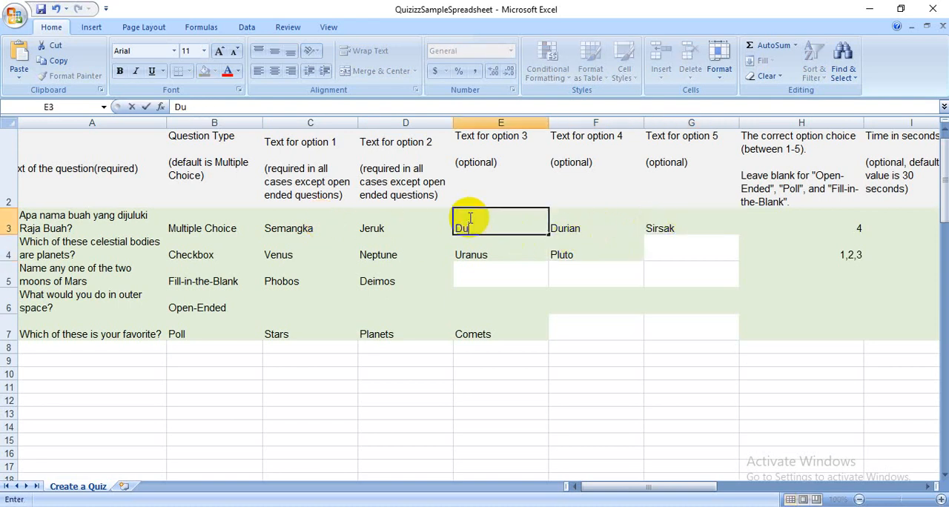
type("rian")
key("Tab")
type("Mangga")
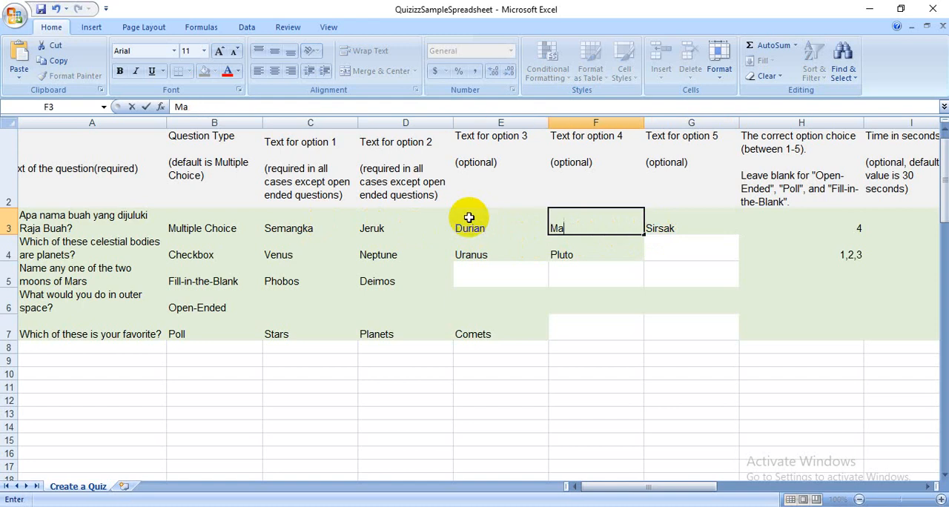
left_click(508, 227)
- Set the first question's correct option to 3 and choose a time limit of 20 seconds
left_click(790, 221)
type("3")
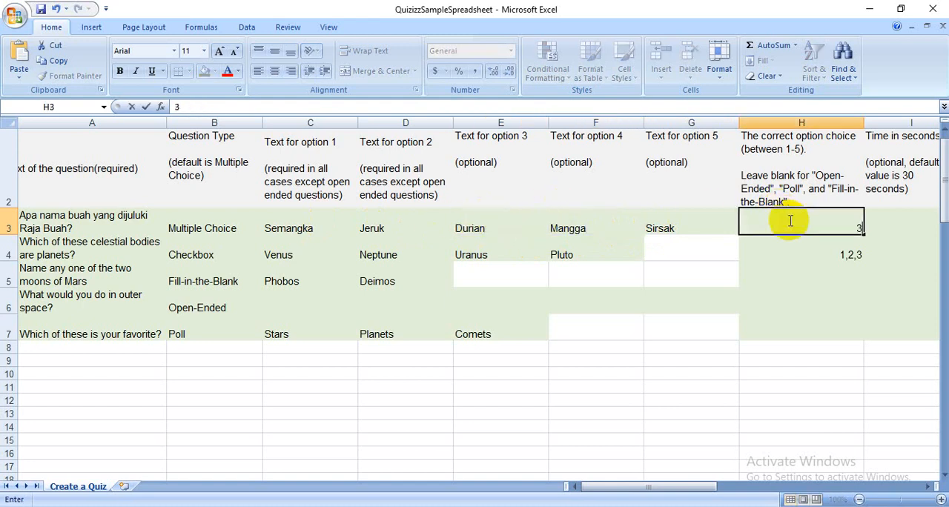
key("Tab")
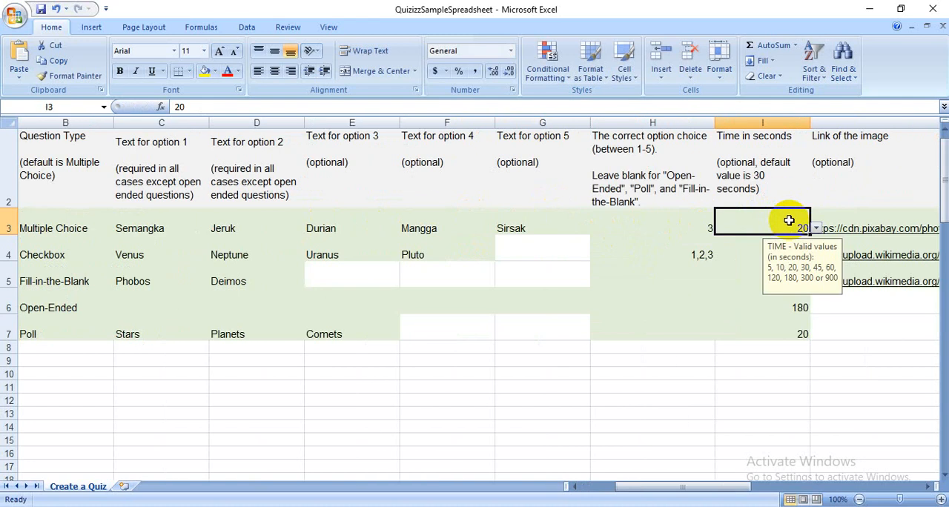
left_click(815, 229)
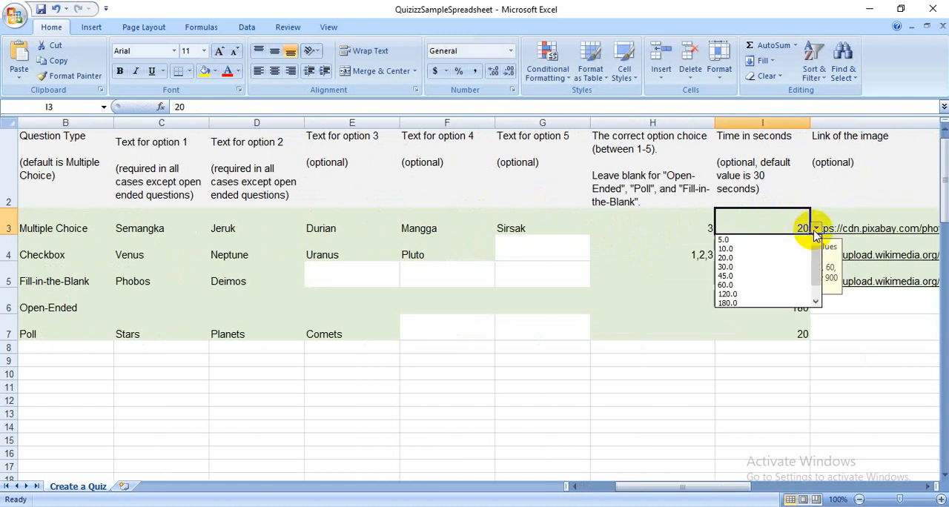
left_click(761, 259)
- Delete the sample solar system image URL from the first question's image link cell
left_click(846, 195)
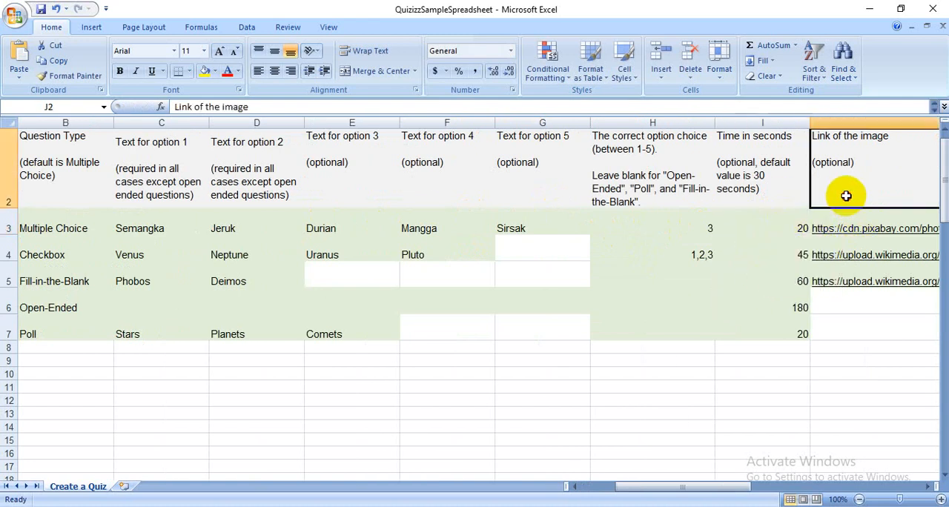
key("Right")
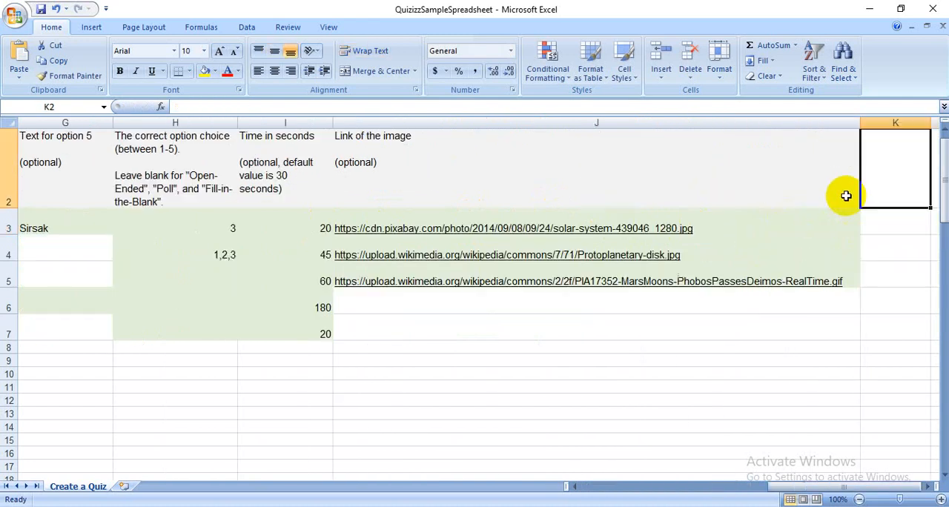
double_click(520, 188)
key("alt+Return")
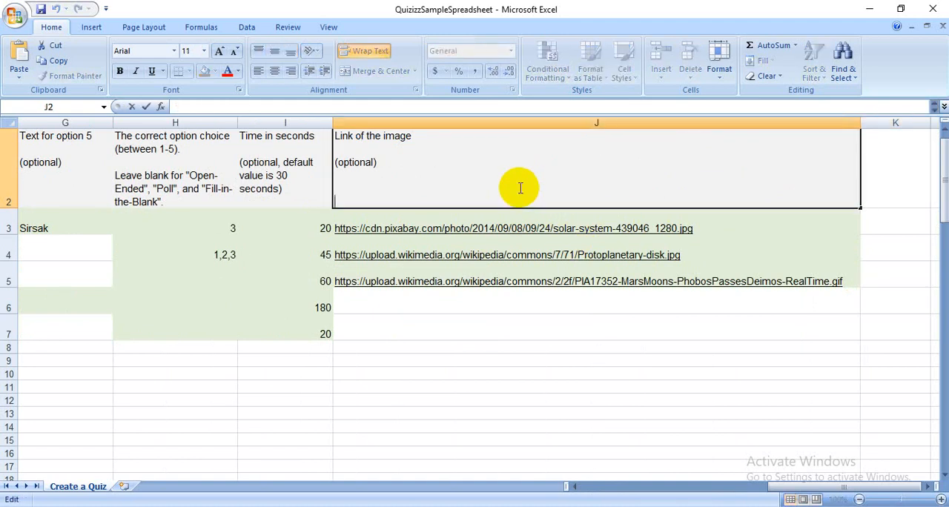
left_click(729, 229)
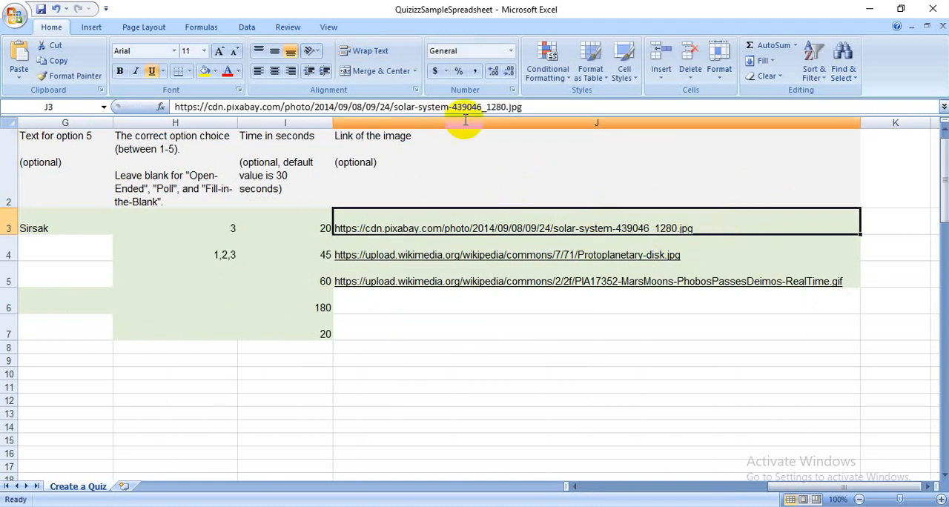
left_click_drag(564, 110, 123, 105)
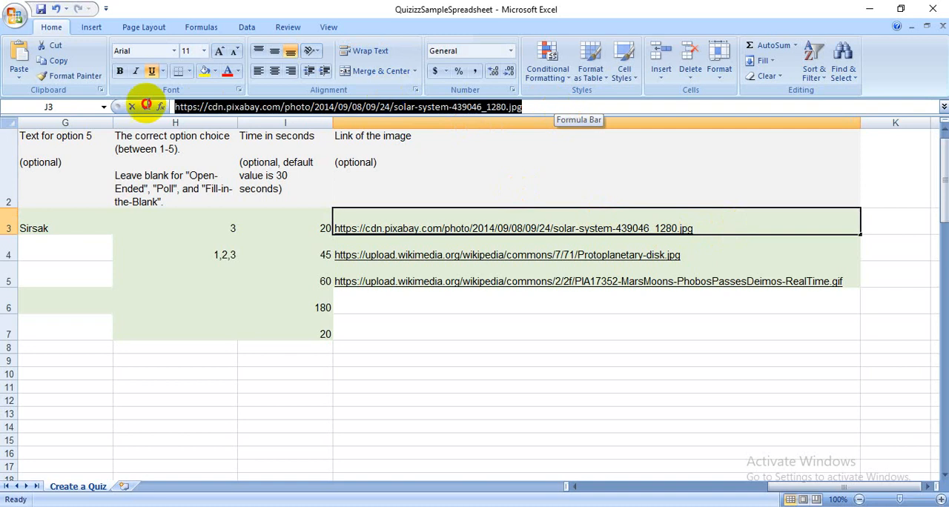
key("Delete")
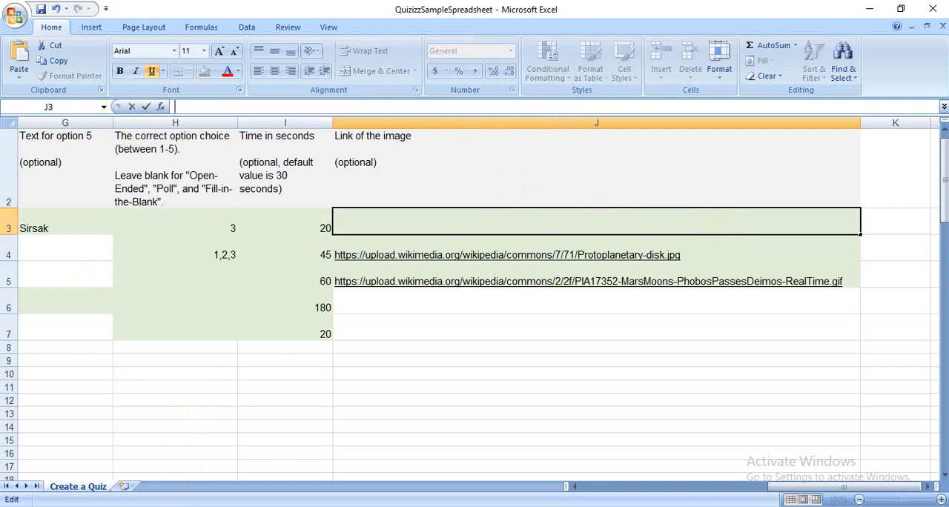
- Switch to the browser's Google image search and search for "durian jpg" pictures
left_click(246, 406)
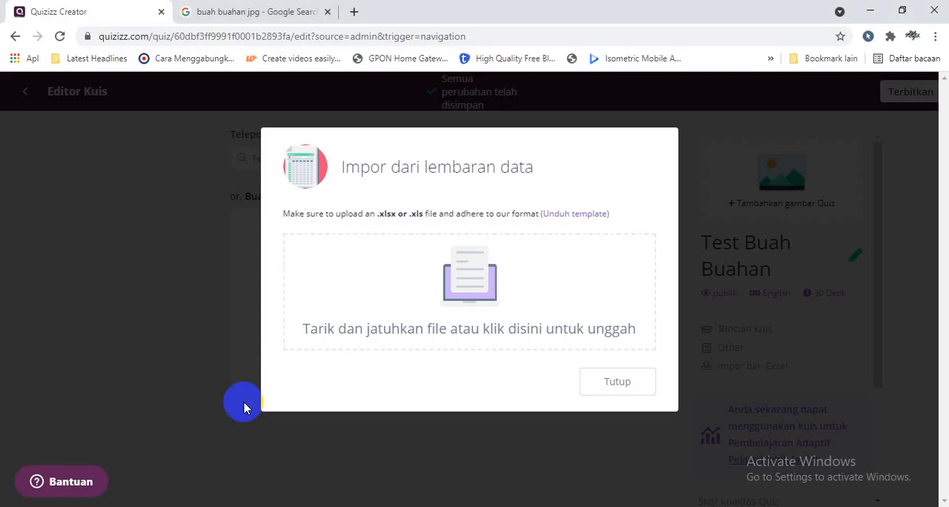
left_click(293, 9)
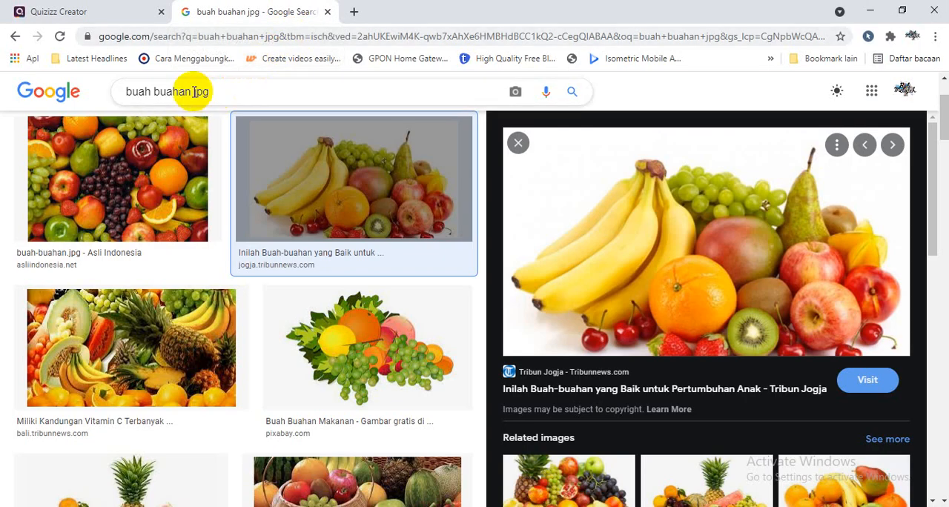
left_click_drag(194, 91, 47, 91)
type("dur")
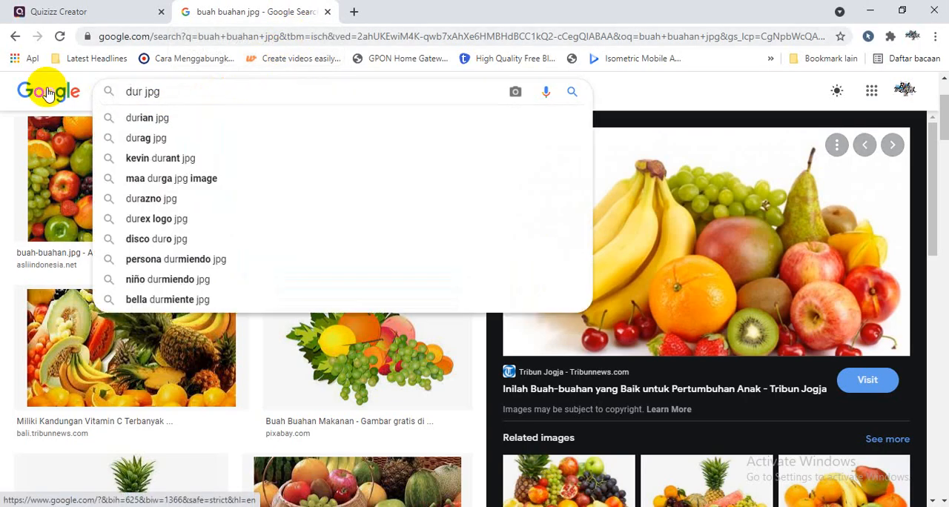
type("ua")
key("BackSpace")
key("BackSpace")
type("ian")
key("Return")
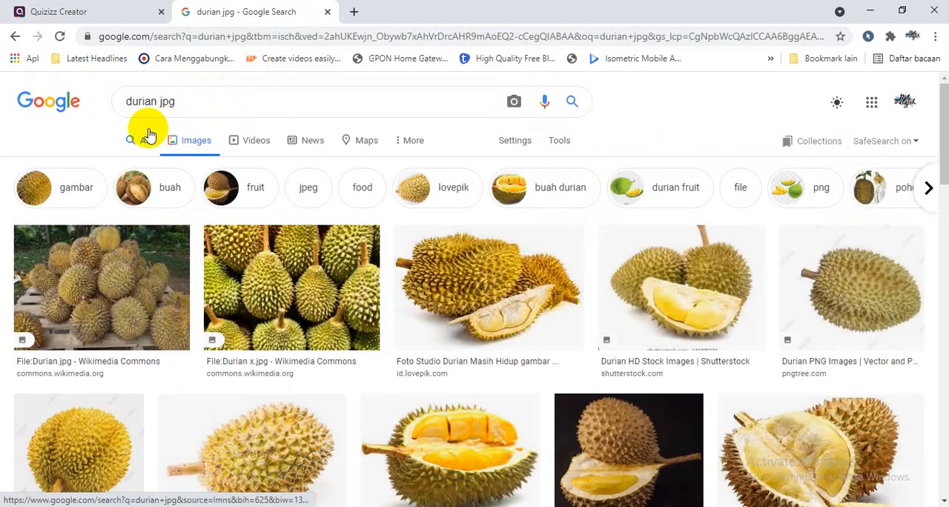
left_click(144, 138)
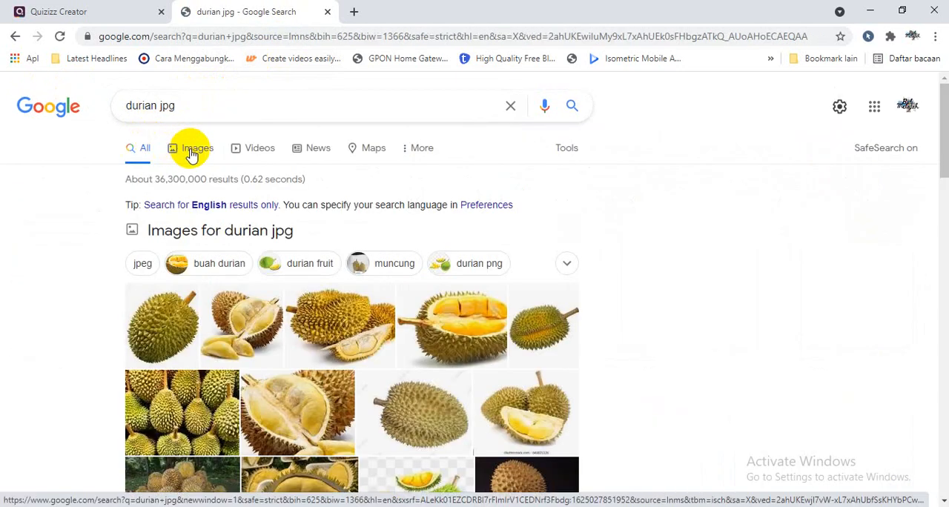
left_click(194, 150)
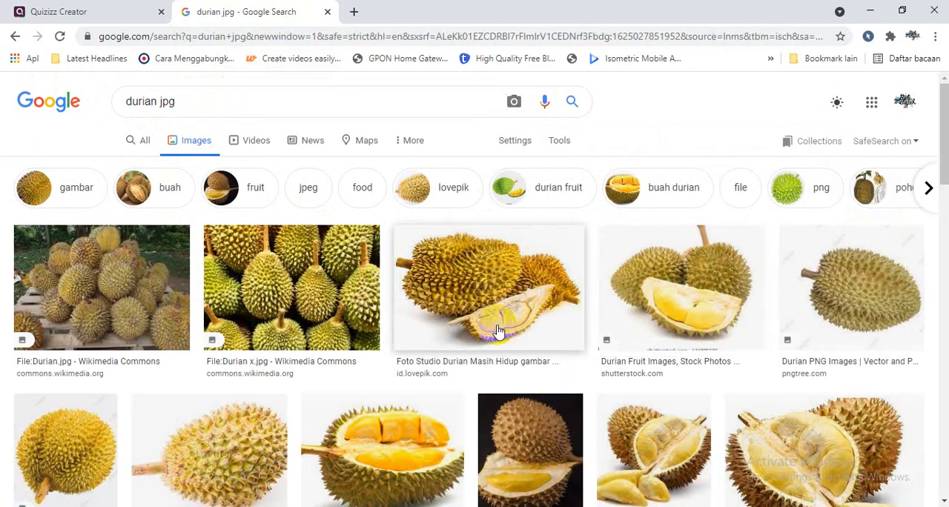
- Open the Pegipegi picture of the cut-open durian and copy its image address
left_click(393, 438)
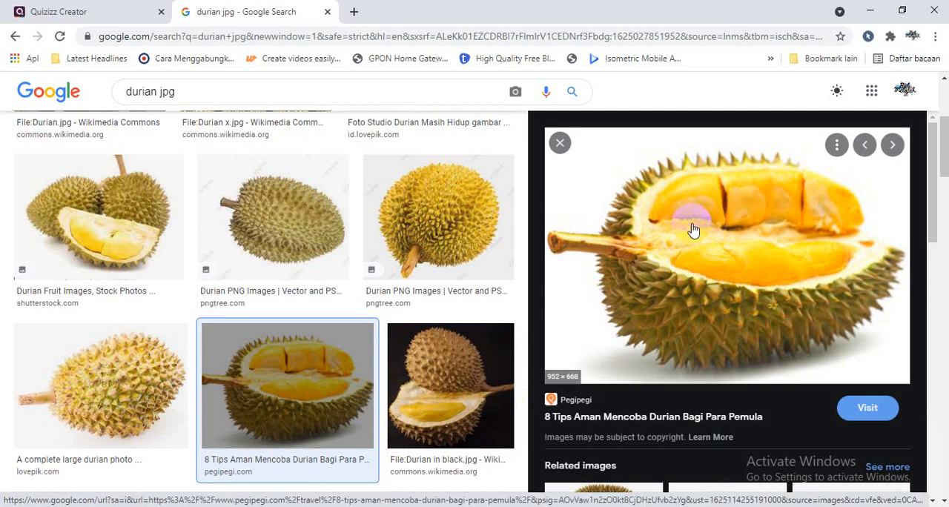
right_click(693, 229)
right_click(695, 184)
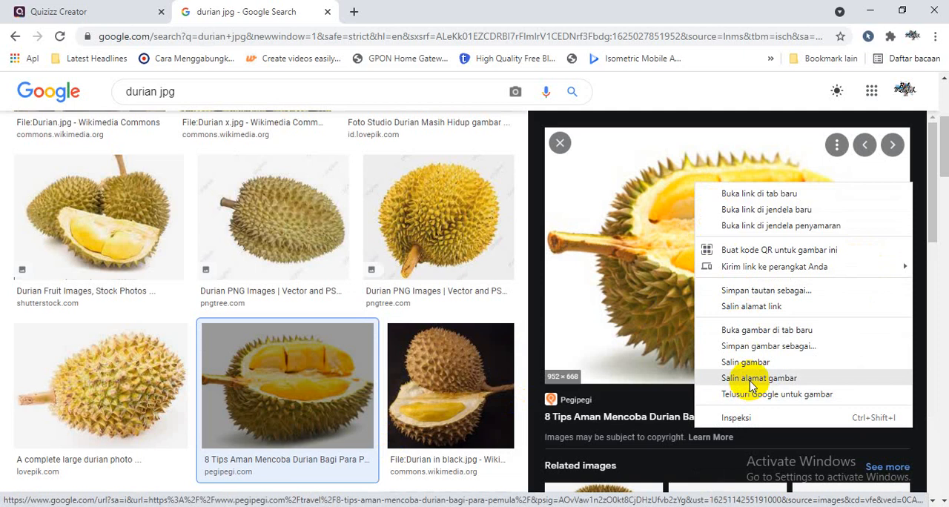
left_click(820, 379)
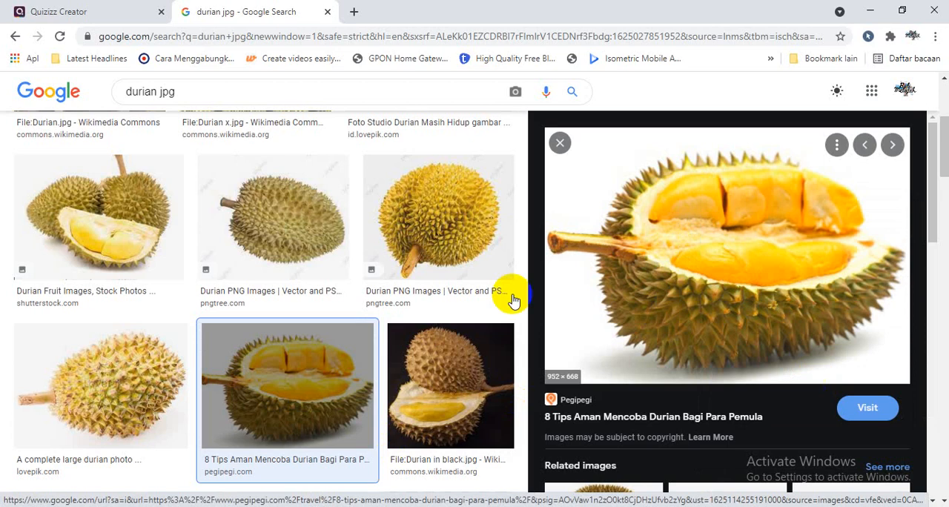
- Return to the Excel spreadsheet and paste the copied durian image address into the first question's image link cell
left_click(326, 506)
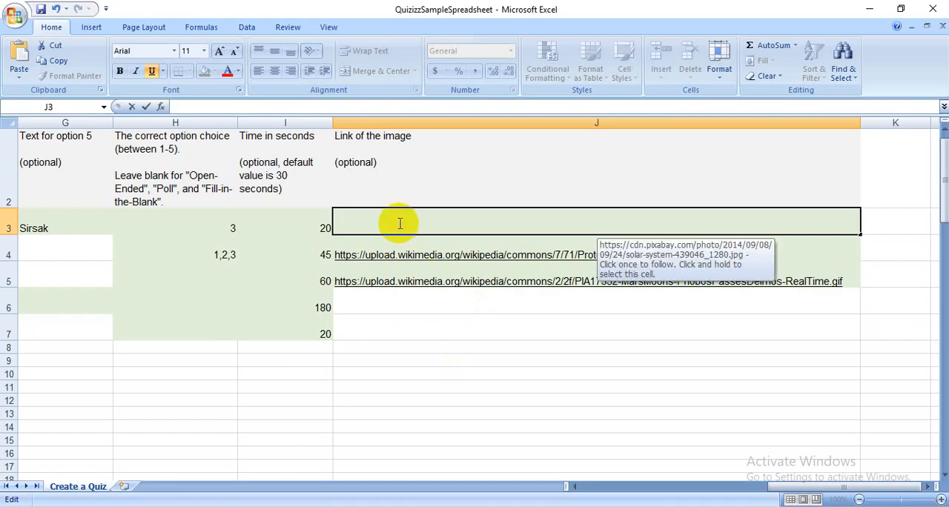
type("https://www.pegipegi.com/travel/wp-content/uploads/2017/12/Durian.jpg")
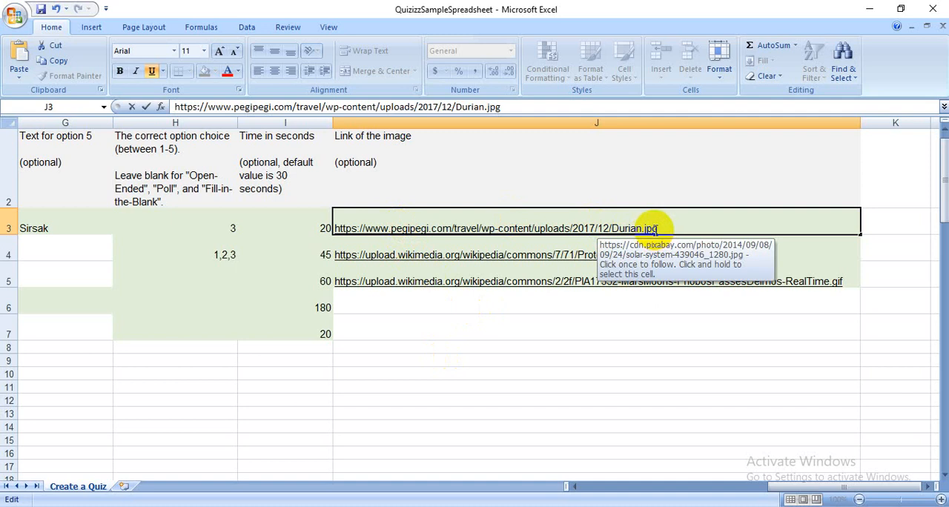
key("Return")
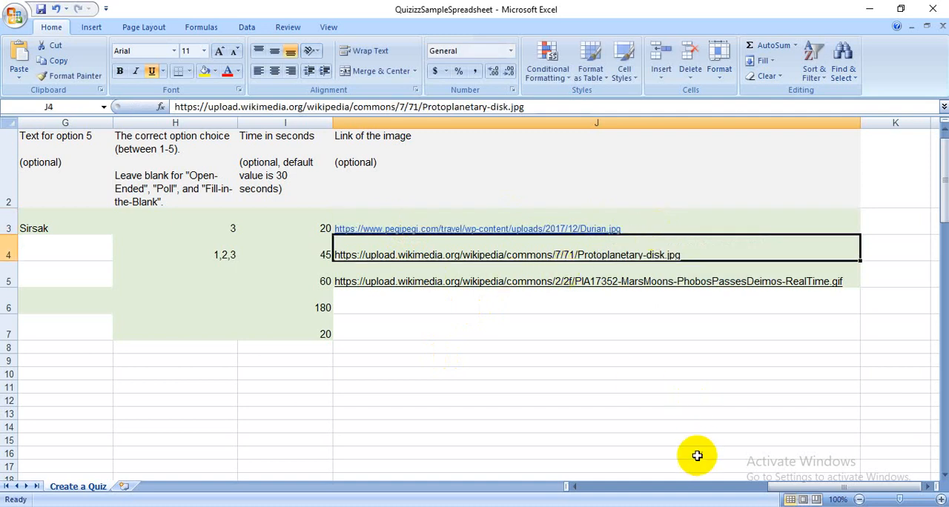
- Replace the second question's text with "Yang manakah termasuk buah-buahan?"
left_click_drag(786, 489, 494, 490)
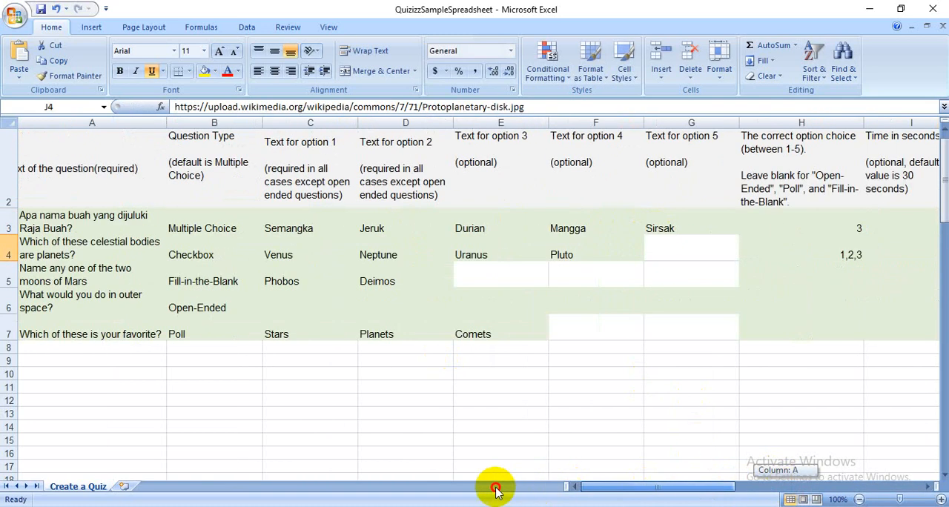
left_click(277, 432)
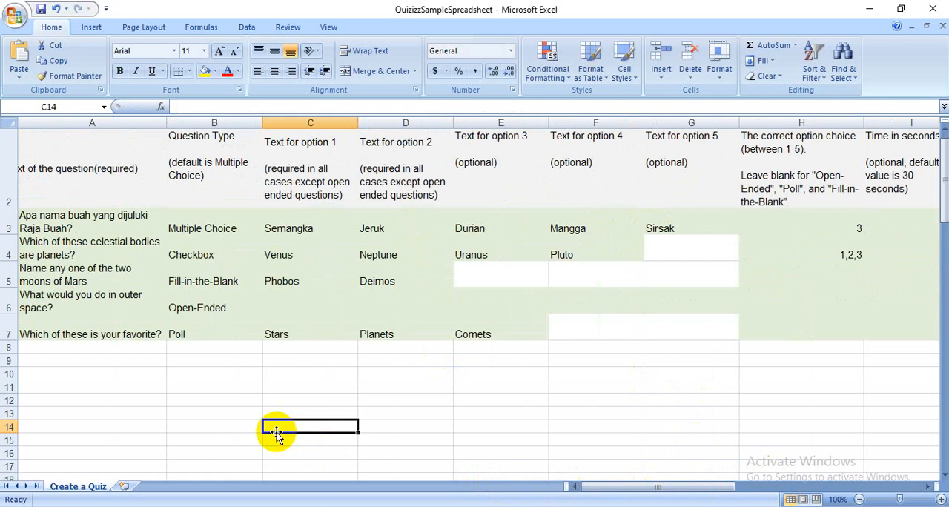
left_click(113, 246)
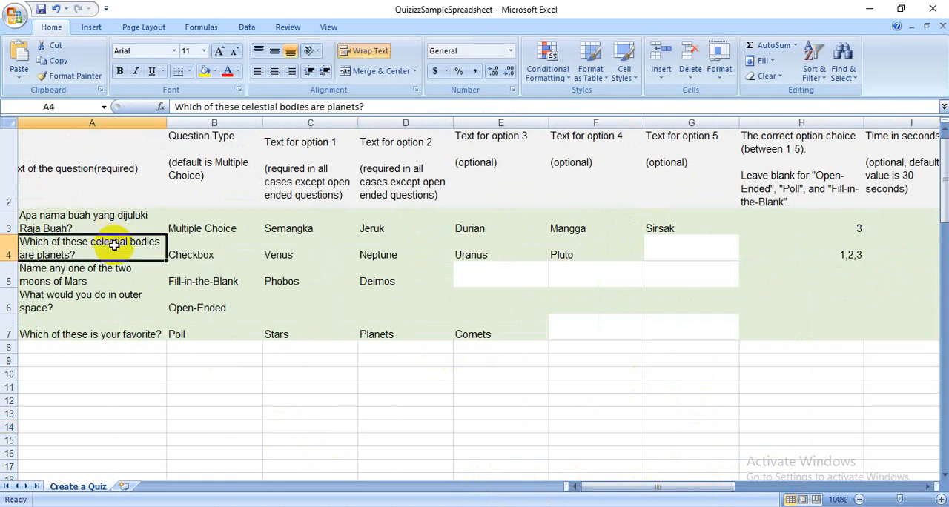
type("Yang")
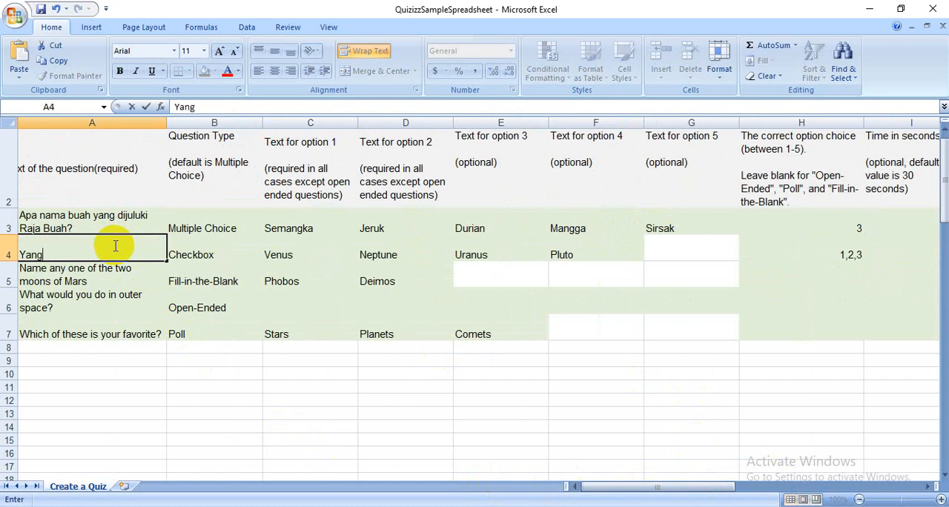
type(" manakah ada")
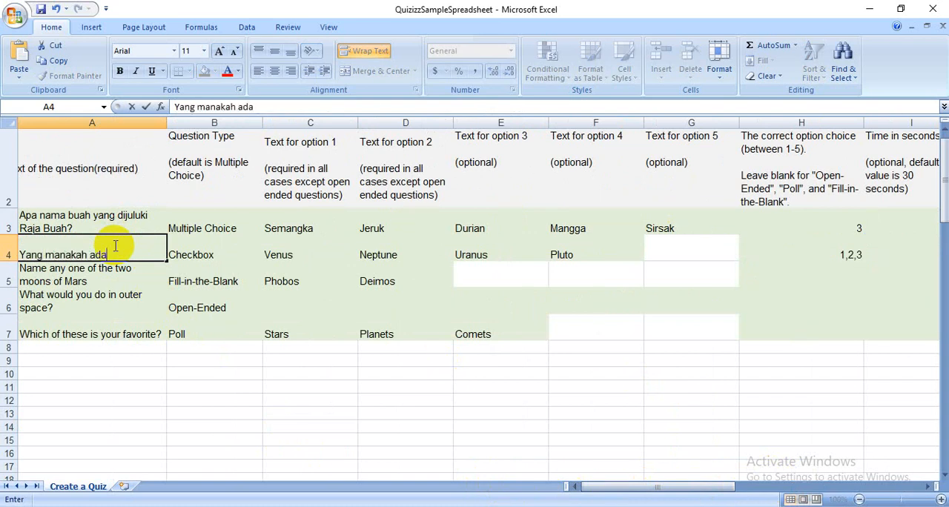
type("lah buka")
key("BackSpace")
key("BackSpace")
key("BackSpace")
key("BackSpace")
type("uah")
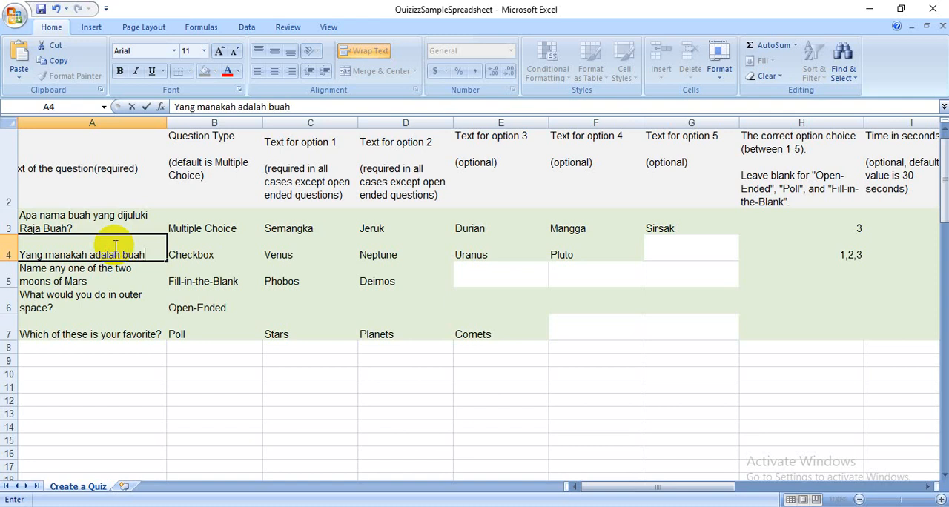
key("BackSpace")
key("BackSpace")
key("BackSpace")
key("BackSpace")
key("BackSpace")
key("BackSpace")
key("BackSpace")
key("BackSpace")
key("BackSpace")
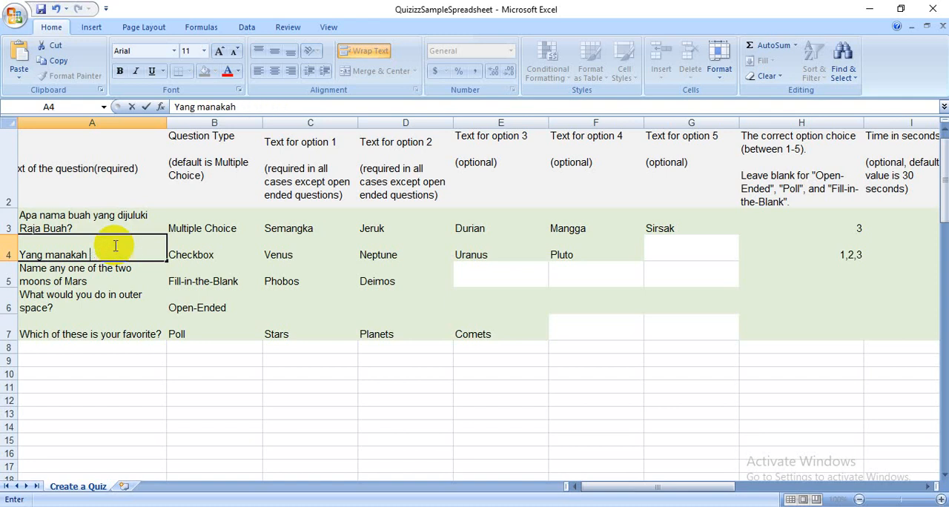
type("termau")
type("uk")
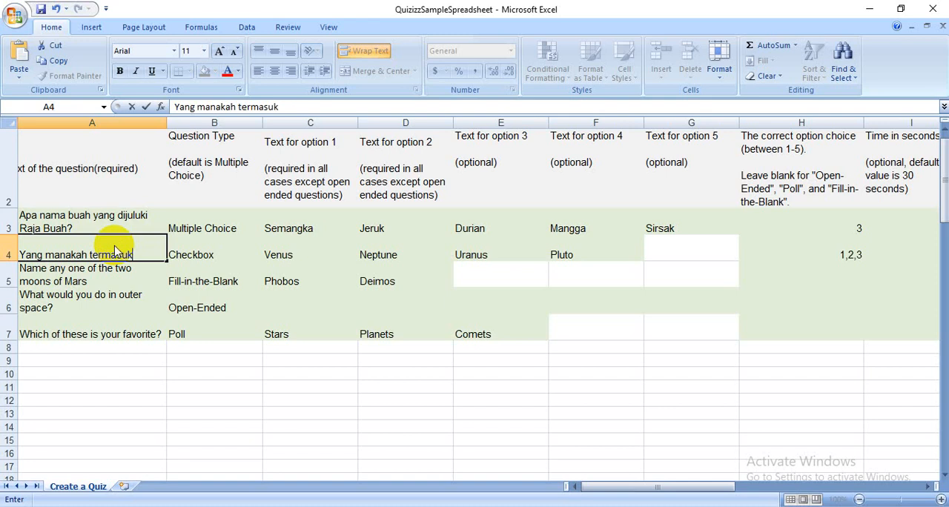
type(" buah-buahan?")
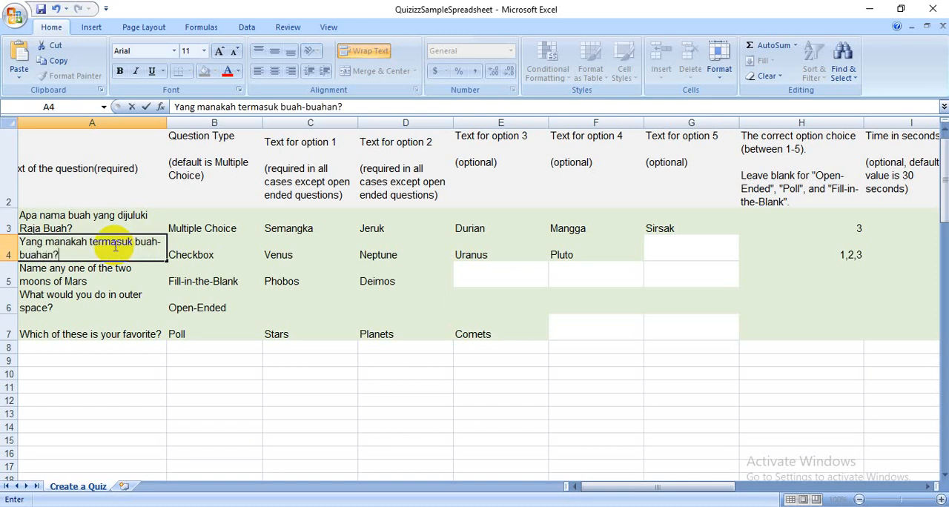
- Clear the sample answers Venus, Neptune, Uranus and Pluto from the second question's option cells
left_click(273, 252)
left_click_drag(561, 254, 303, 254)
key("BackSpace")
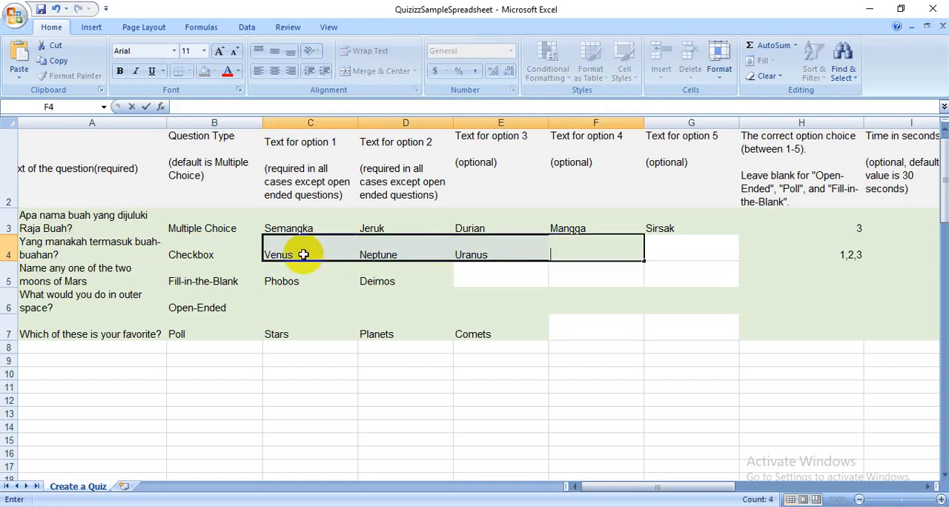
key("Return")
left_click(296, 254)
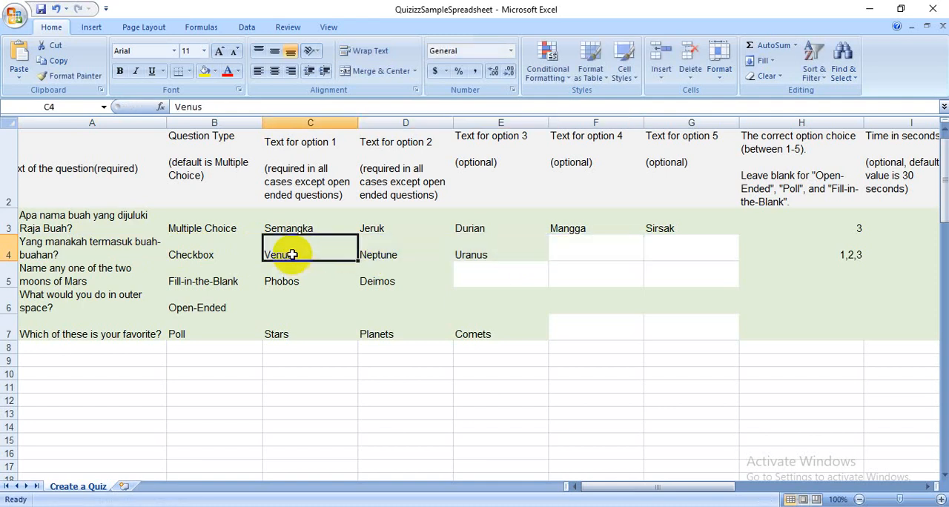
key("BackSpace")
left_click(386, 251)
key("BackSpace")
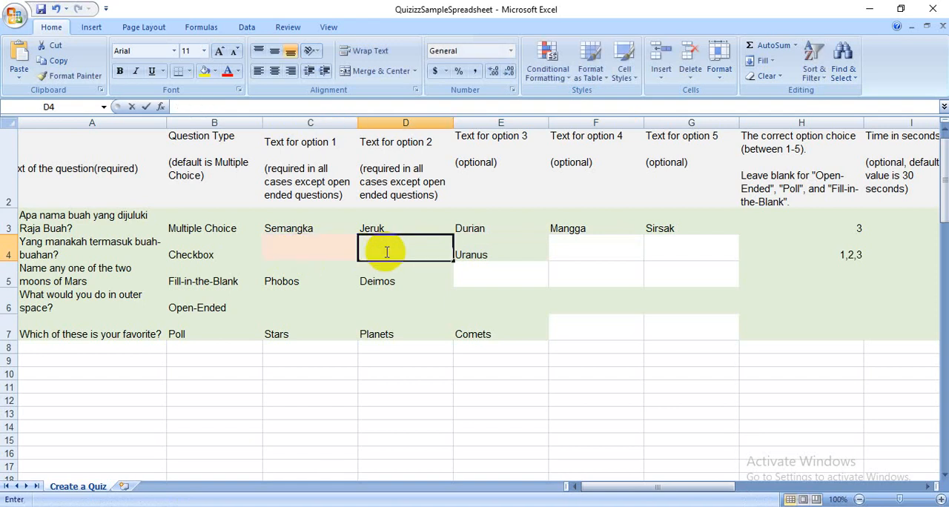
left_click(465, 250)
key("BackSpace")
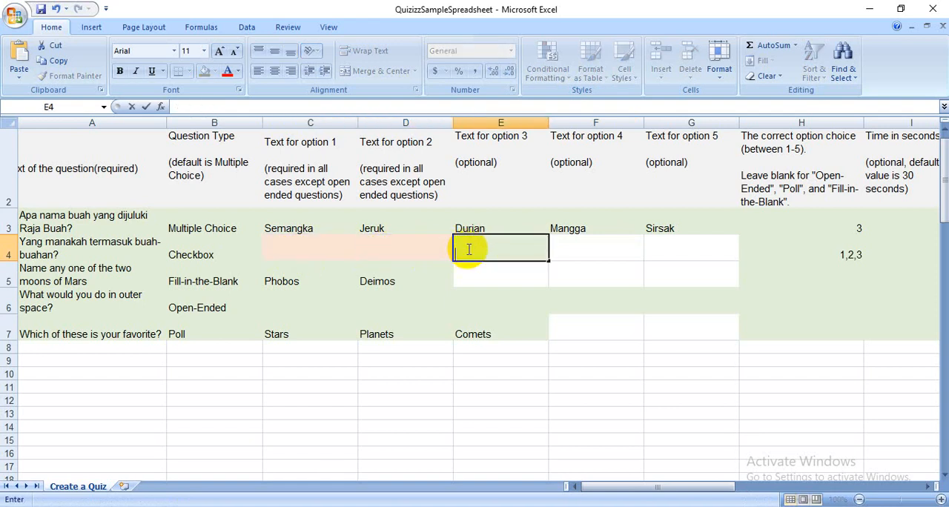
- Enter Bayam, Kangkung, Duku, Salak and Anggur as answer options 1 to 5 of the second question
left_click(318, 253)
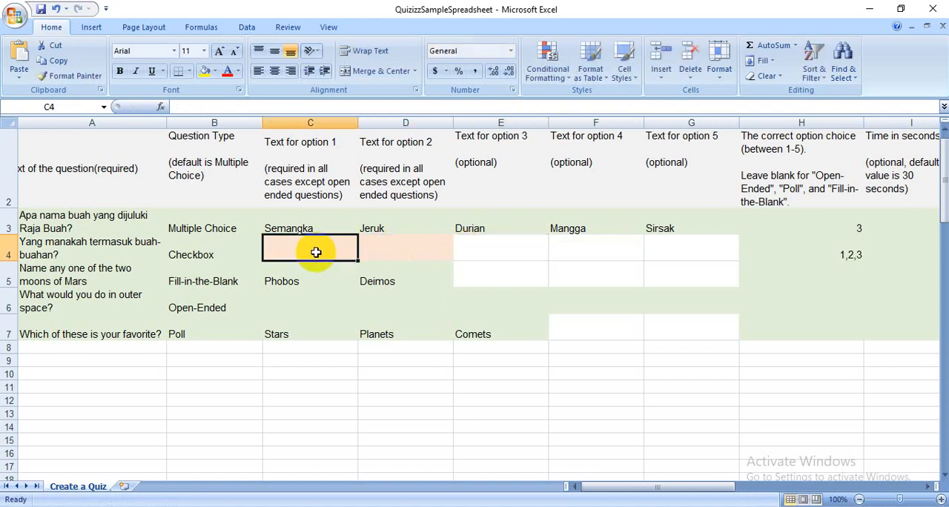
type("Bayam")
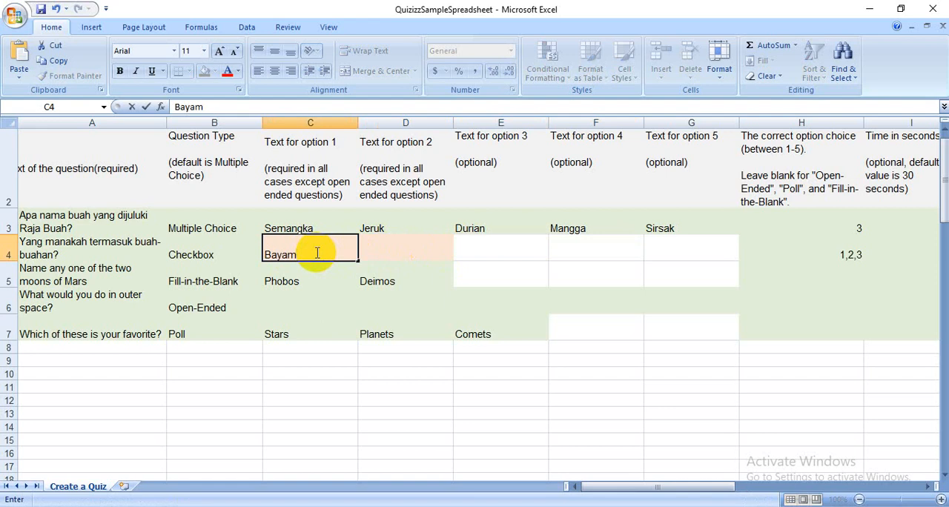
key("Tab")
type("Kangkun")
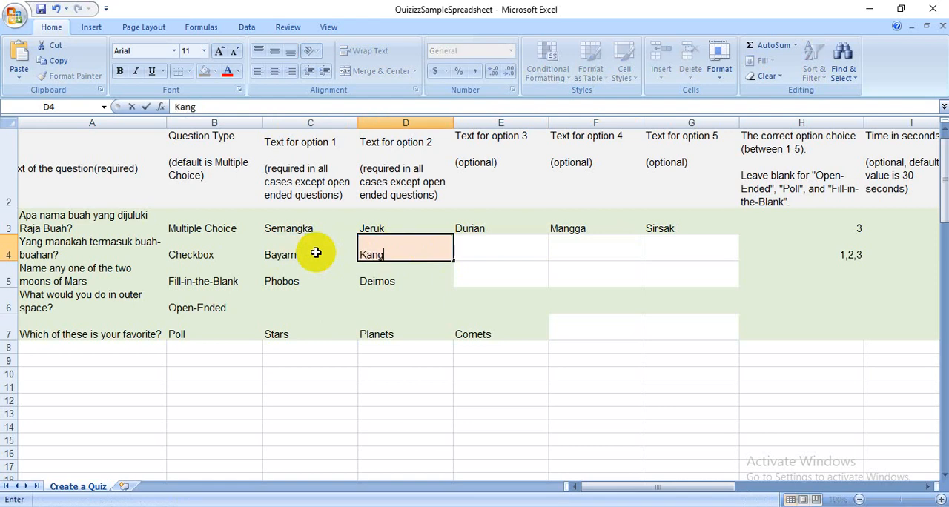
key("Tab")
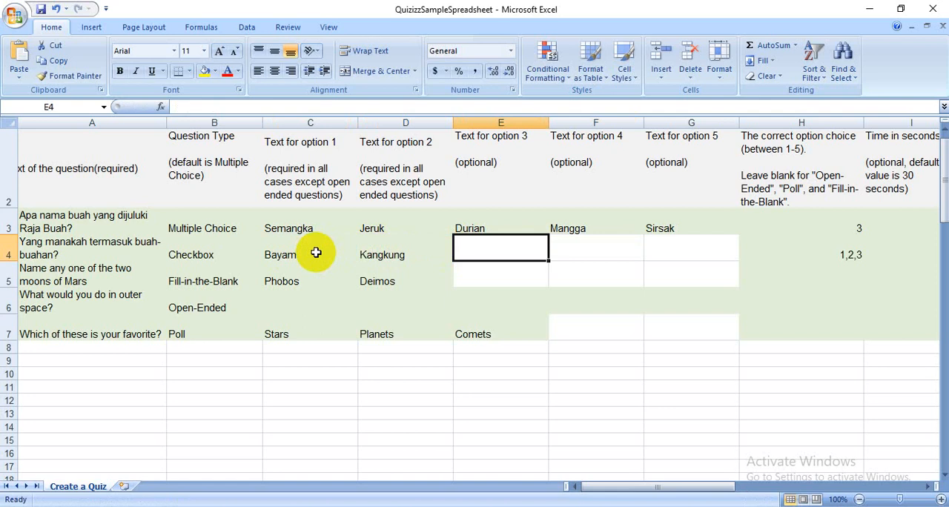
type("Duku")
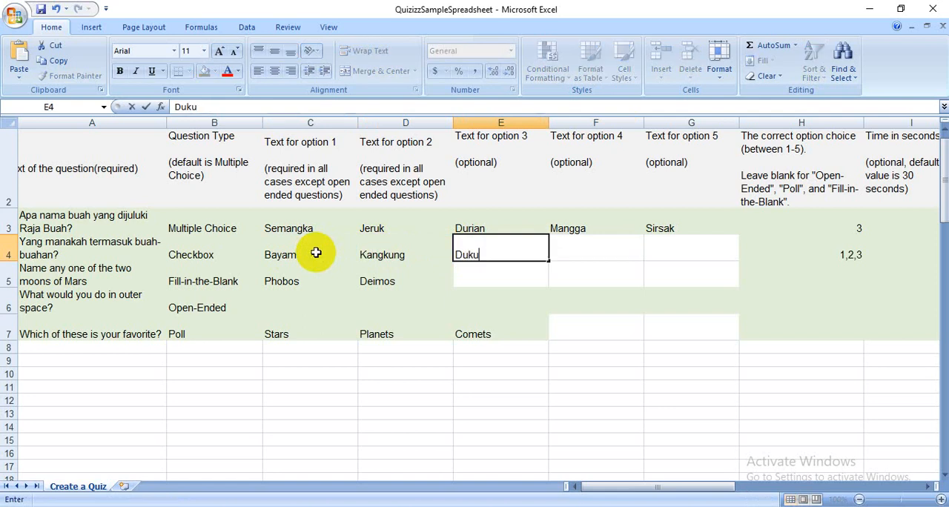
key("Tab")
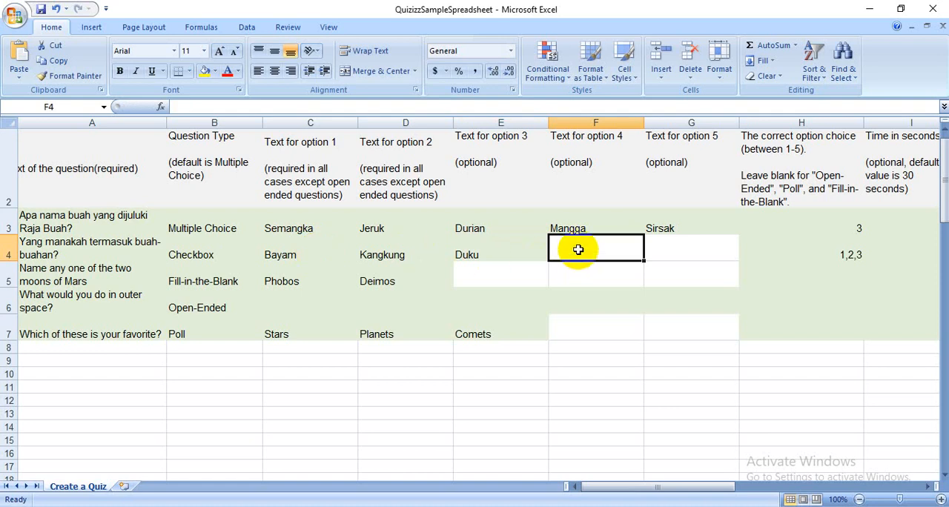
type("Salak")
key("Tab")
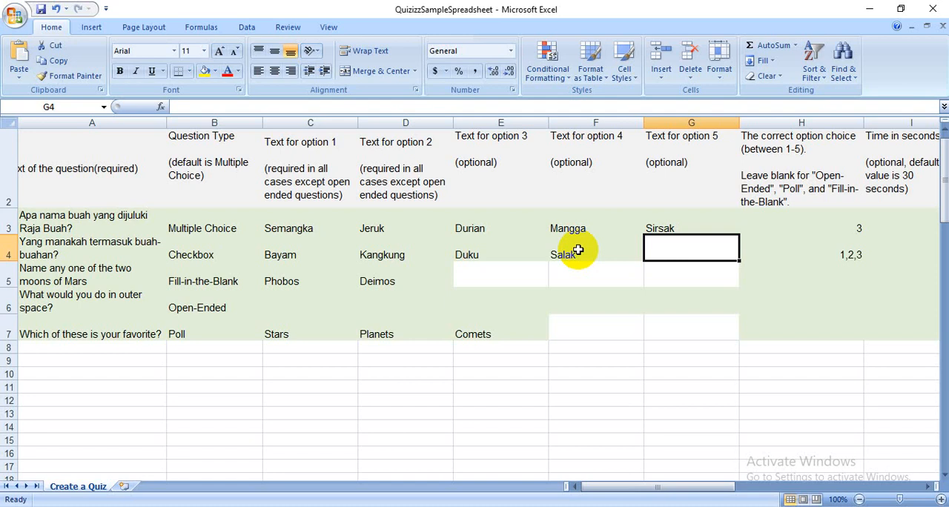
type("Anggur")
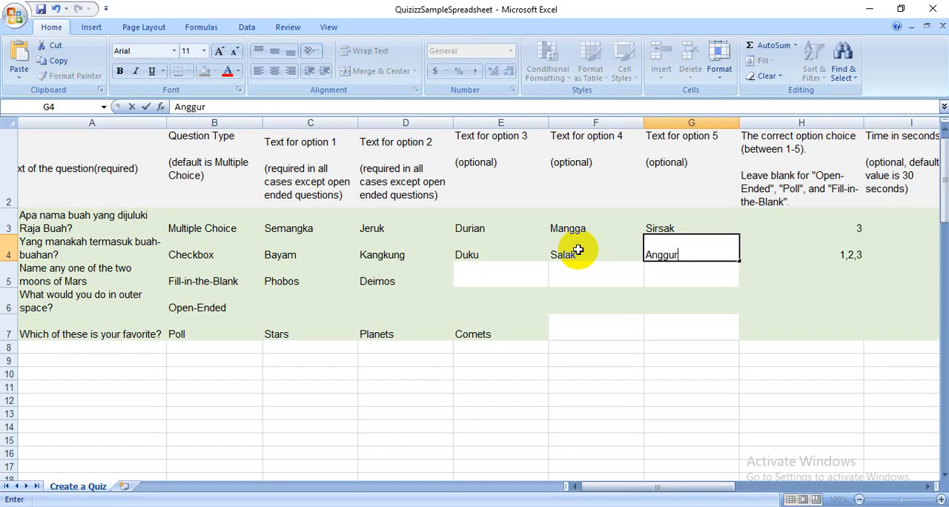
key("Tab")
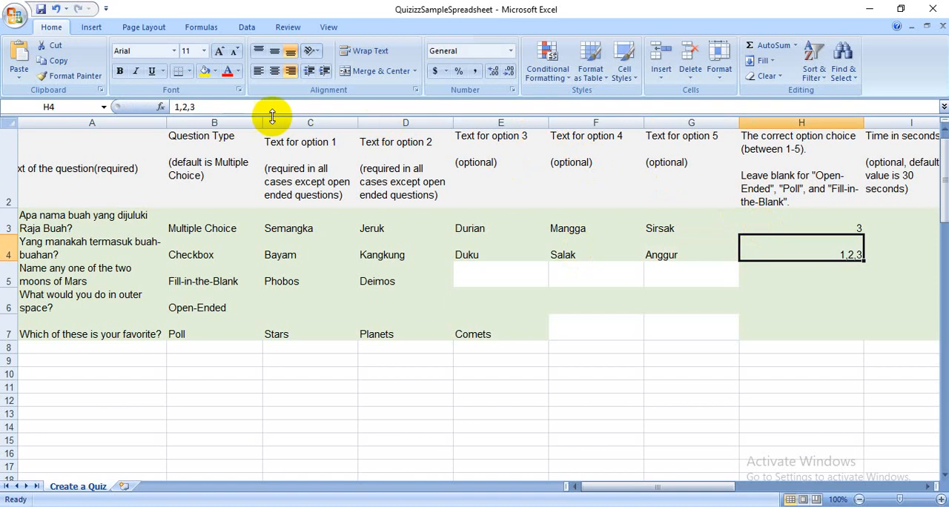
- Set the second question's correct option choices to 3,4,5
left_click_drag(200, 107, 149, 106)
type("3,4,5")
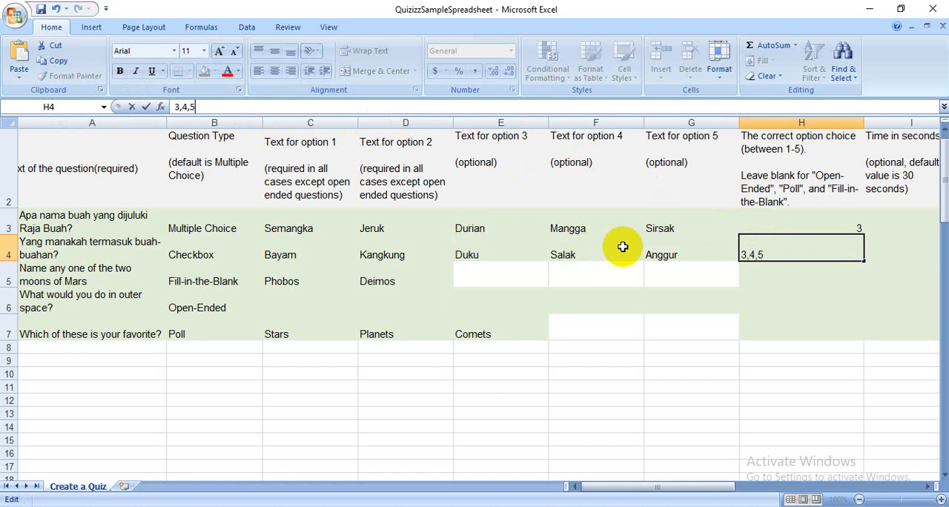
left_click(876, 254)
key("Tab")
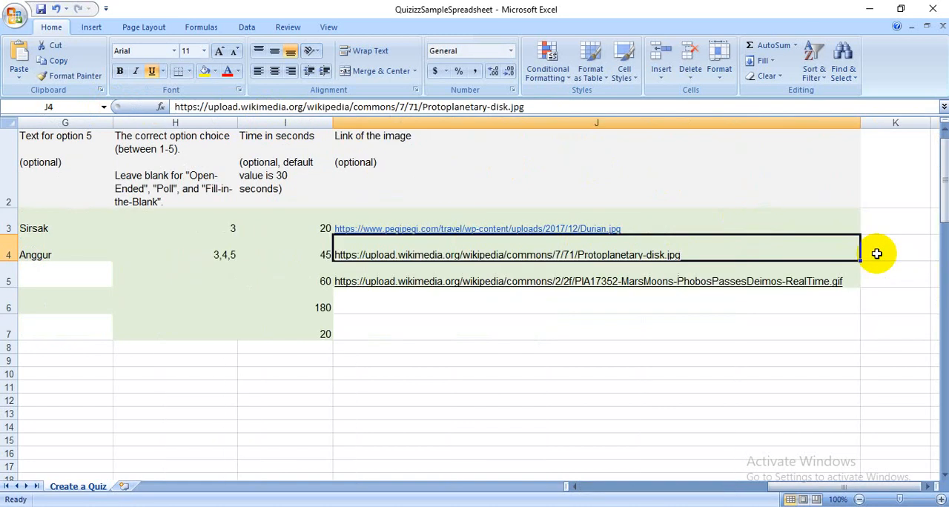
- Set the second question's time limit to 30 seconds
left_click(310, 250)
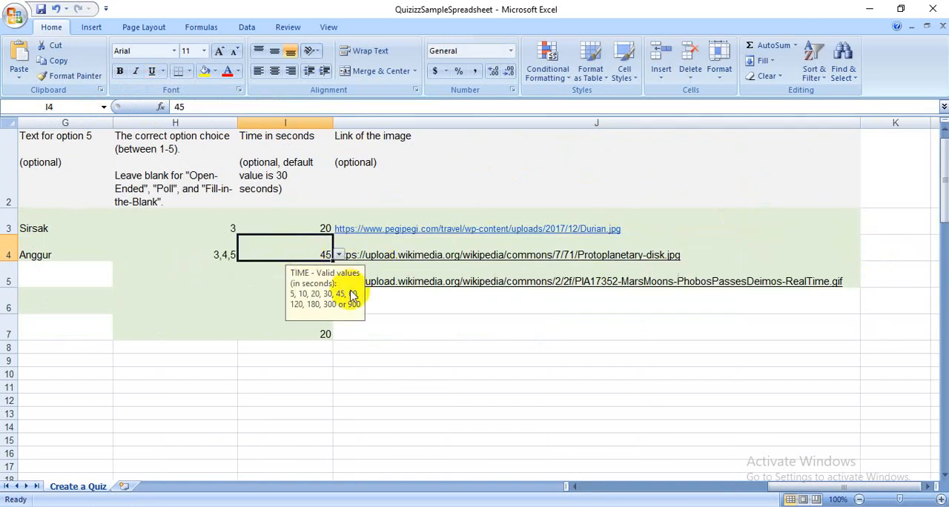
left_click(339, 255)
left_click(303, 290)
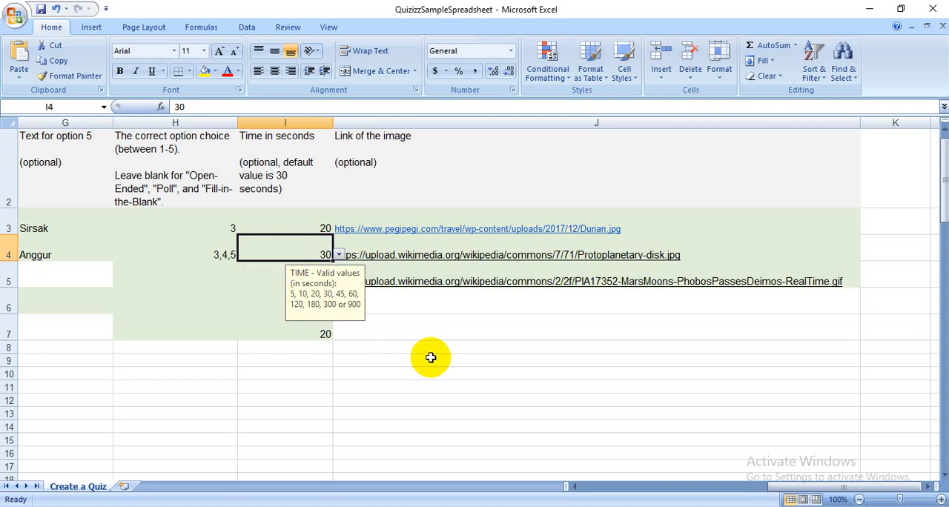
- Clear the sample Protoplanetary-disk.jpg address from the second question's image link cell
left_click(742, 250)
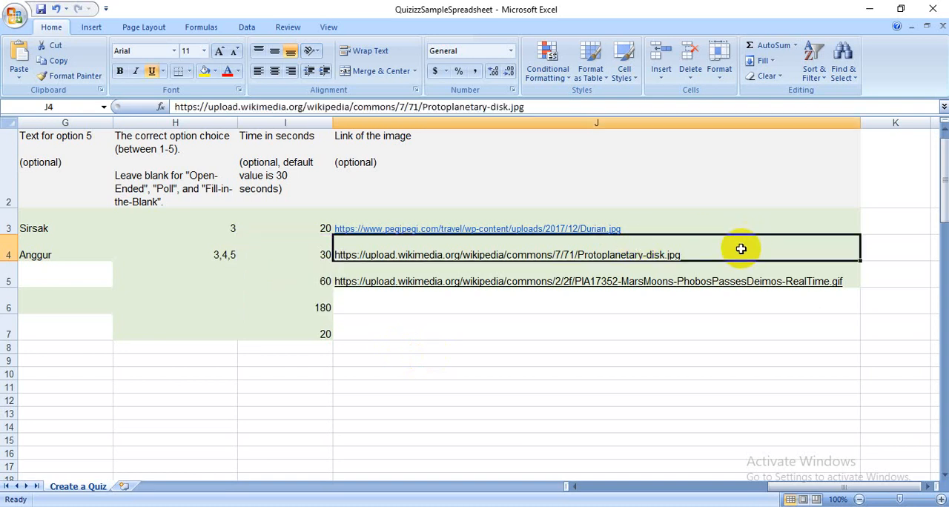
left_click_drag(547, 106, 146, 111)
key("Delete")
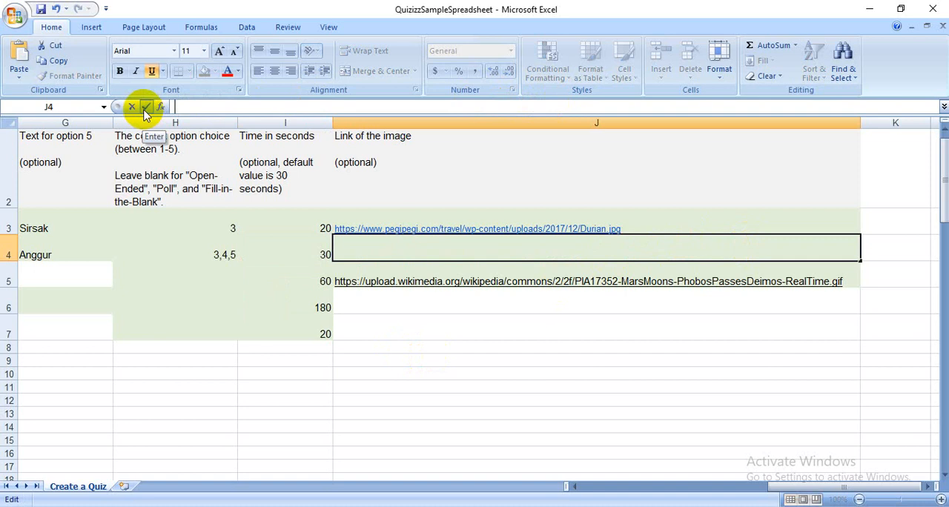
left_click(436, 427)
- Switch to the Chrome browser and search Google Images for "buah buahan jpg"
key("alt+Tab")
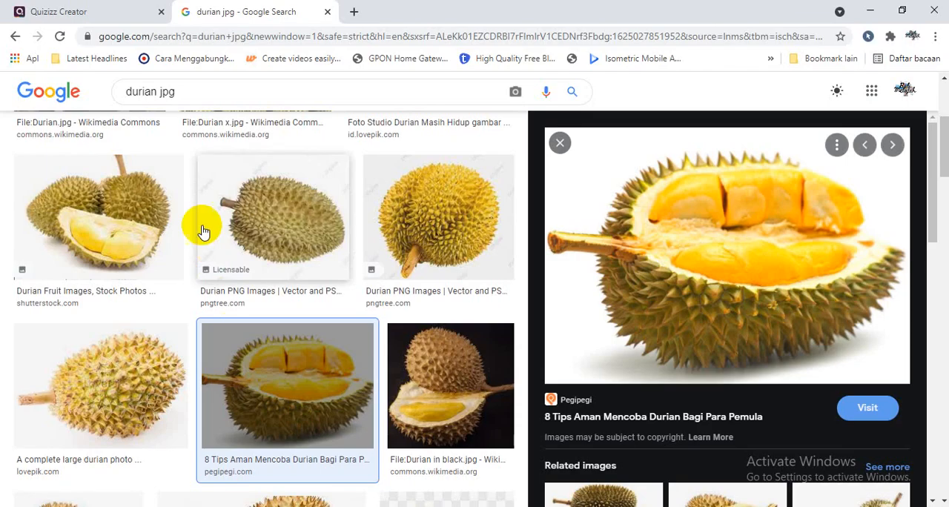
double_click(150, 92)
type("buah")
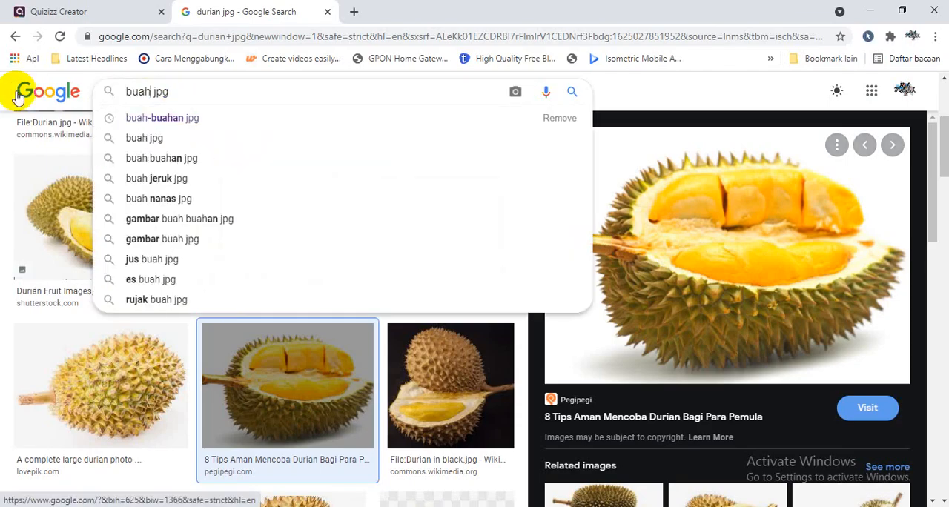
type(" buahan")
key("Return")
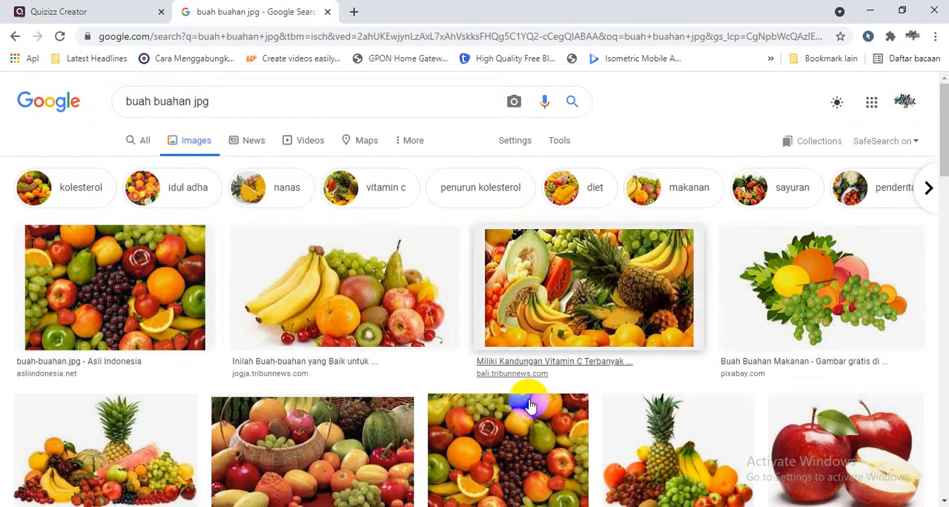
- Open the Thegorbalsla mixed fruit image and copy its image address
left_click(487, 453)
right_click(690, 190)
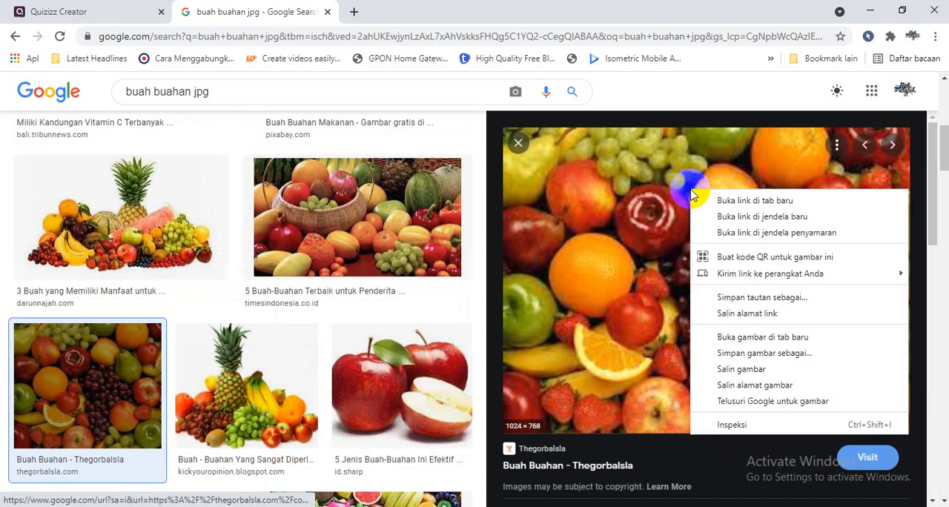
left_click(755, 386)
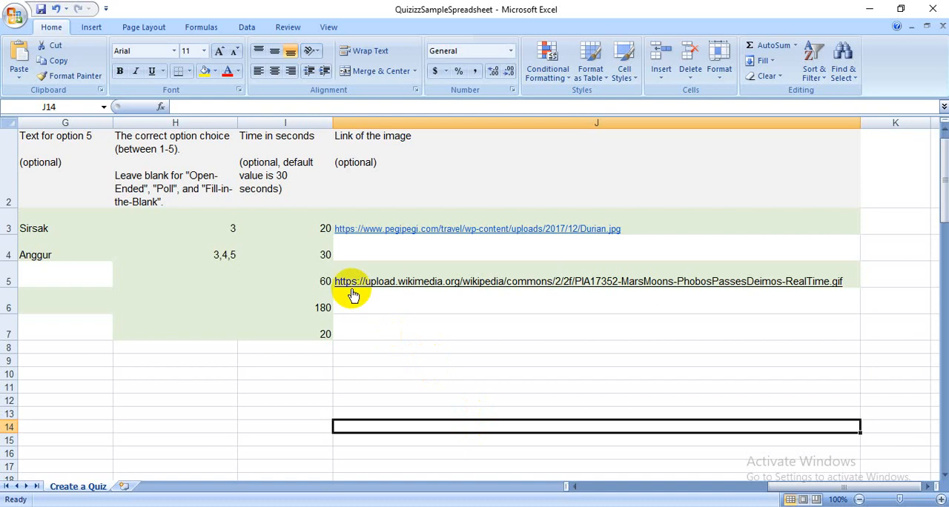
- Return to the Excel spreadsheet and paste the copied Thegorbalsla image address into the second question's image link cell
left_click(344, 251)
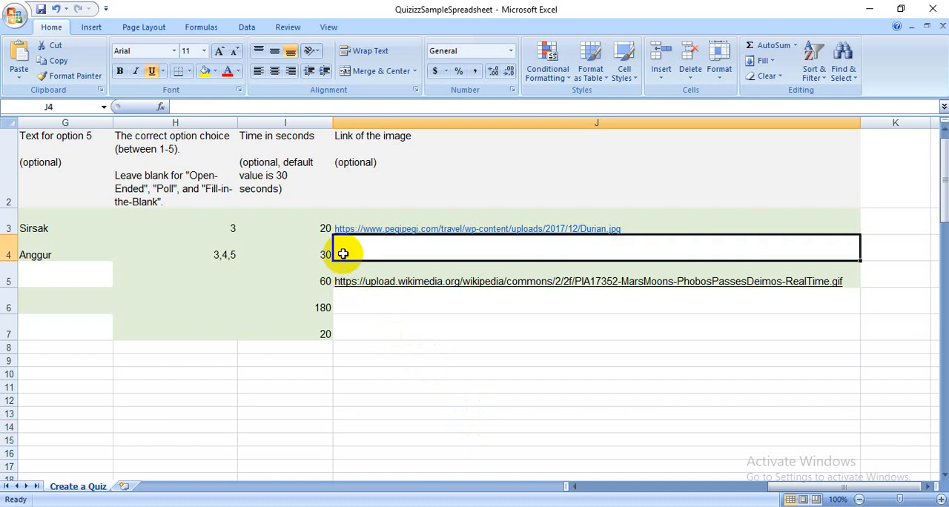
left_click(228, 106)
key("ctrl+v")
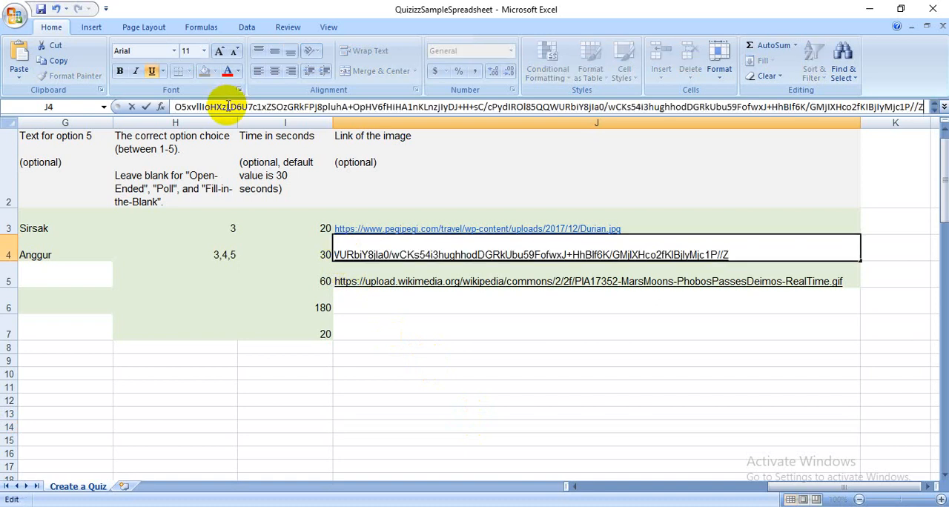
left_click(280, 106)
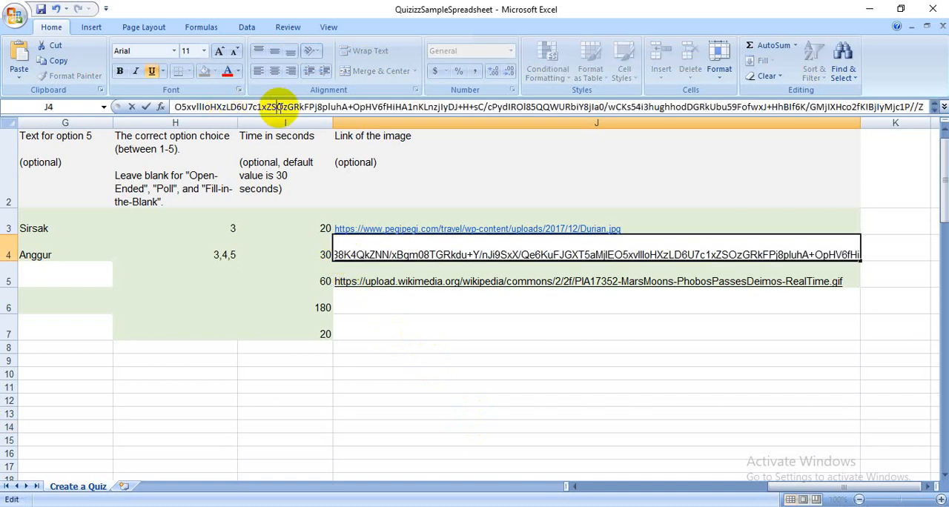
- Clear the pasted base64 image data from the second question's image link cell
left_click(455, 324)
left_click(450, 255)
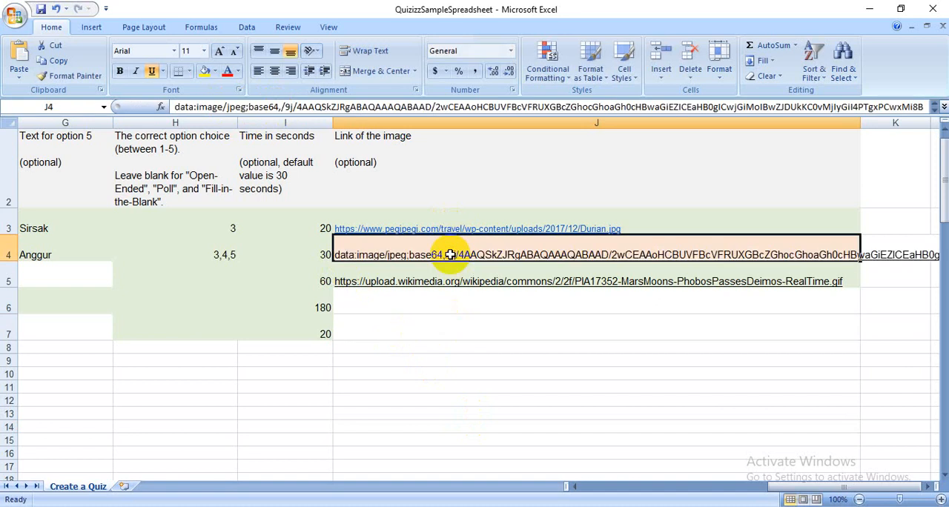
key("BackSpace")
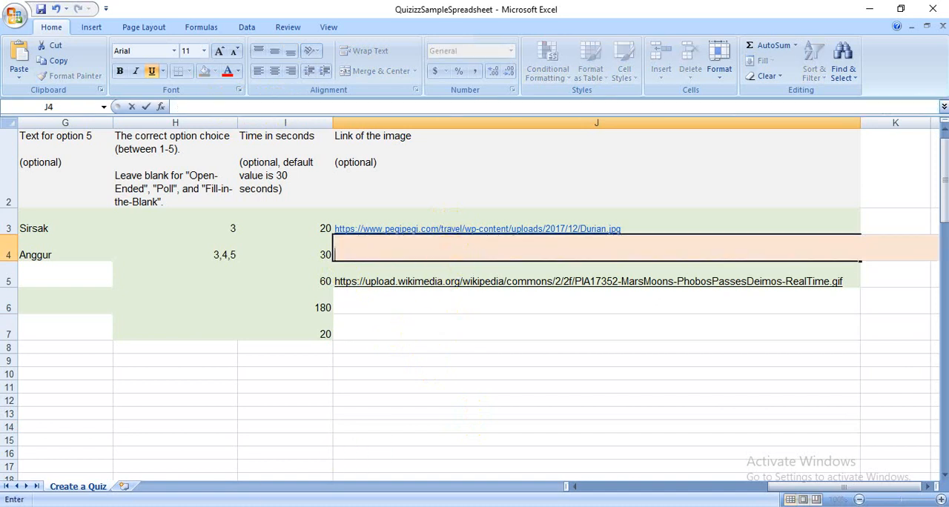
- Go back to the Chrome image results, open the TIMES Indonesia fruit basket image and copy its image address
key("alt+Tab")
left_click(318, 190)
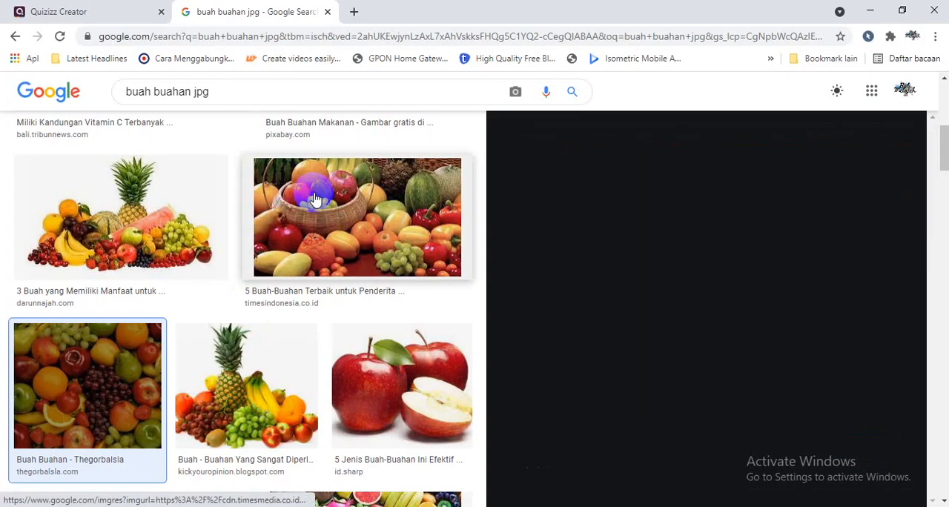
right_click(632, 219)
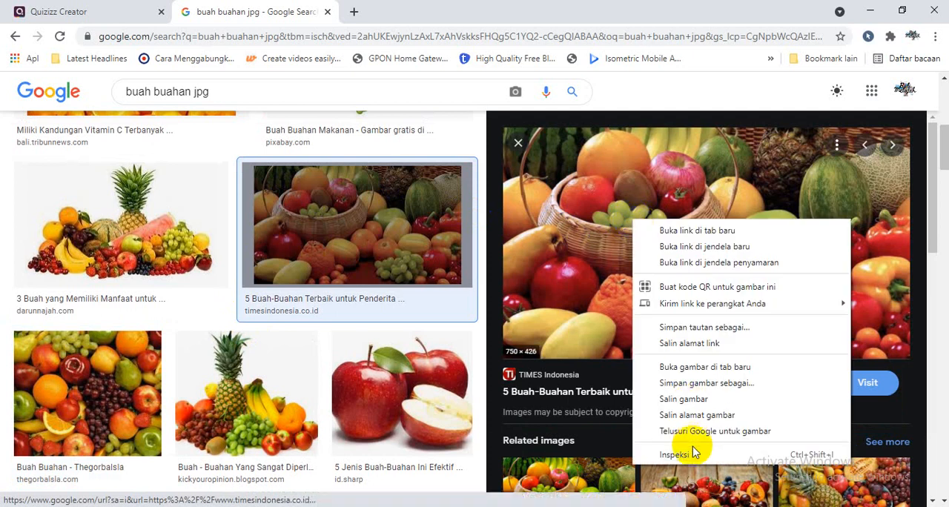
left_click(690, 417)
- Return to Excel and paste the copied fruit basket image address into the second question's image link cell
key("alt+Tab")
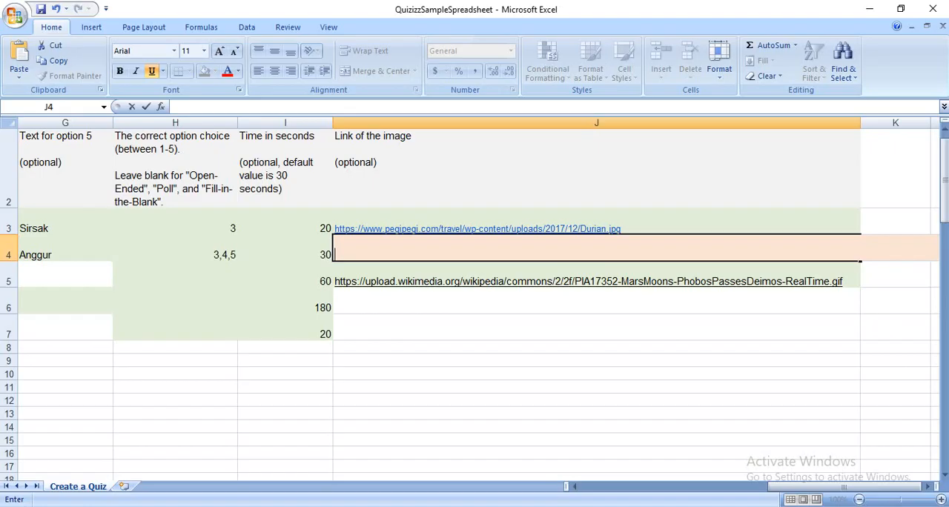
left_click(401, 253)
type("https://cdn.timesmedia.co.id/images/2021/03/18/Berbagai-buah-buahan.jpg")
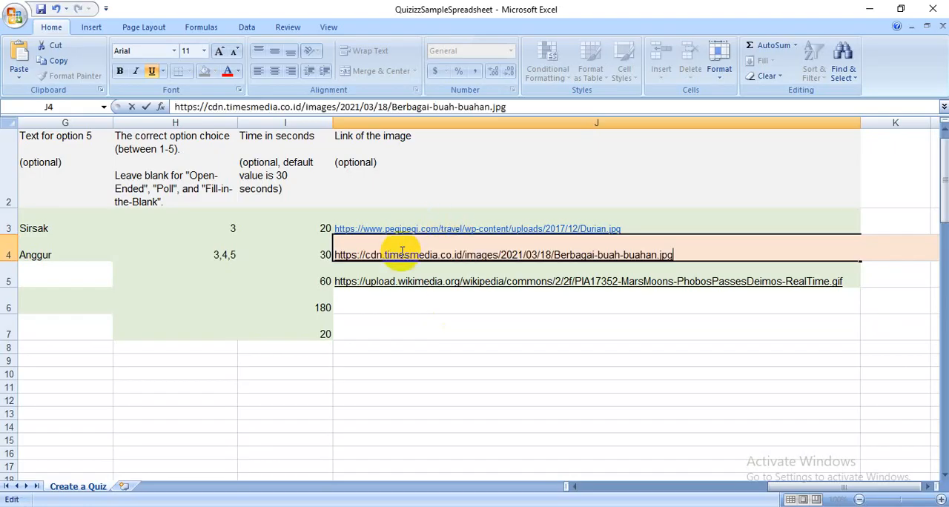
key("Return")
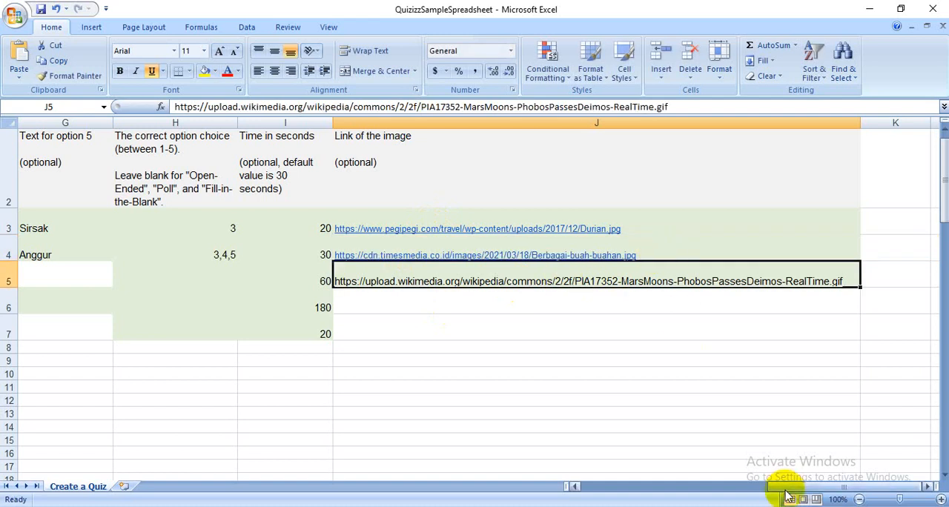
- Replace the third question's text with "Buah yang baunya menyengat"
left_click_drag(789, 491, 546, 488)
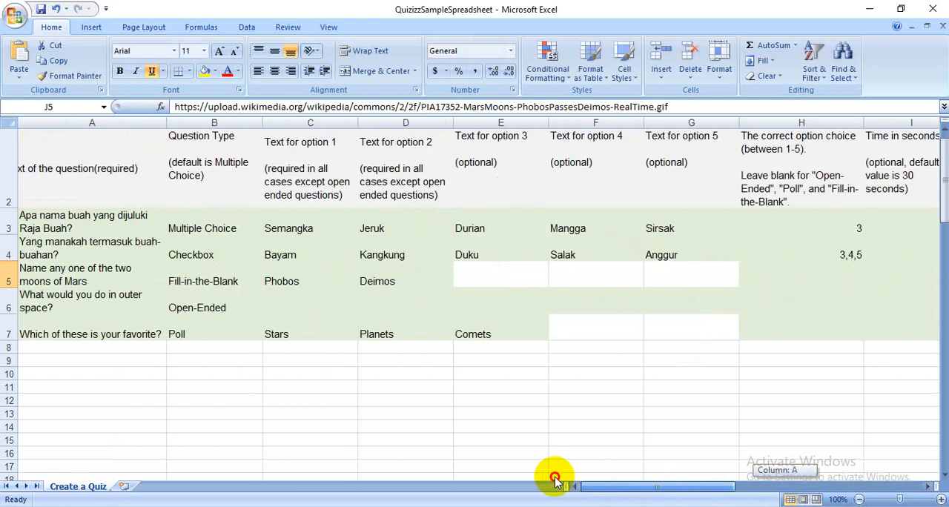
left_click(82, 274)
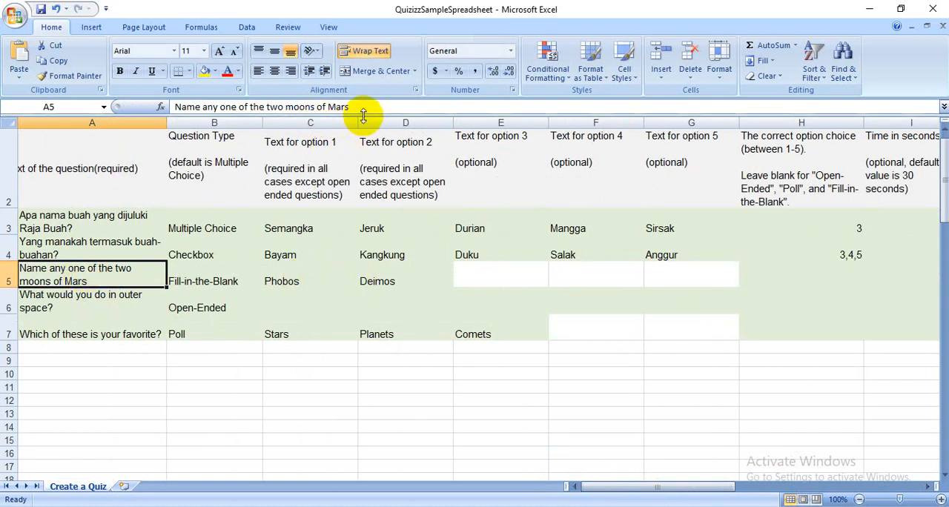
left_click_drag(360, 107, 141, 106)
key("BackSpace")
type("Buah yang baunya menyengat")
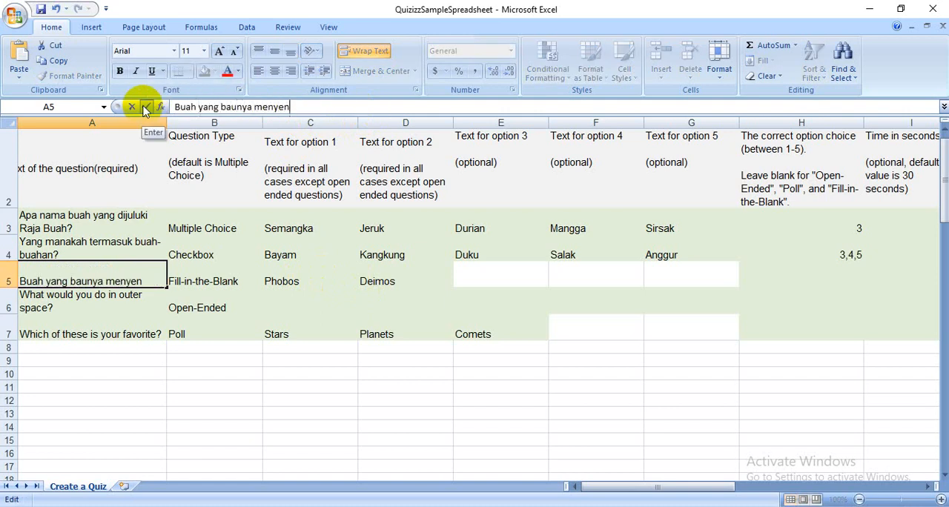
- Enter Durian, Duren and Mengkudu as answer options 1 to 3 of the third question
left_click(287, 276)
type("D")
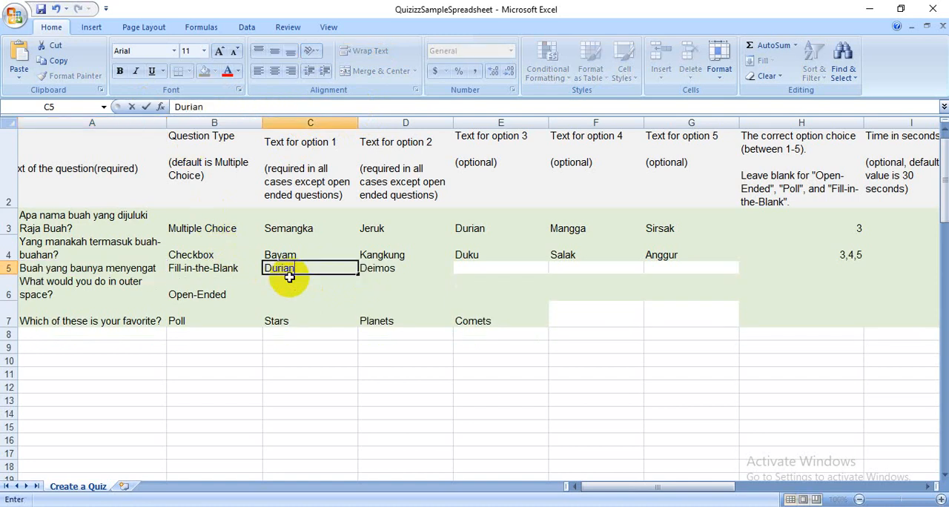
type("urian")
key("Tab")
type("Du")
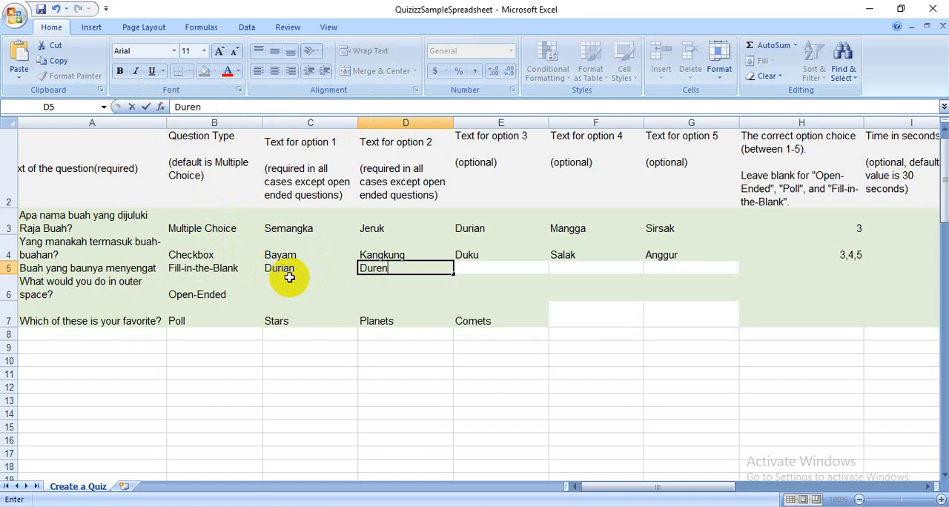
key("Tab")
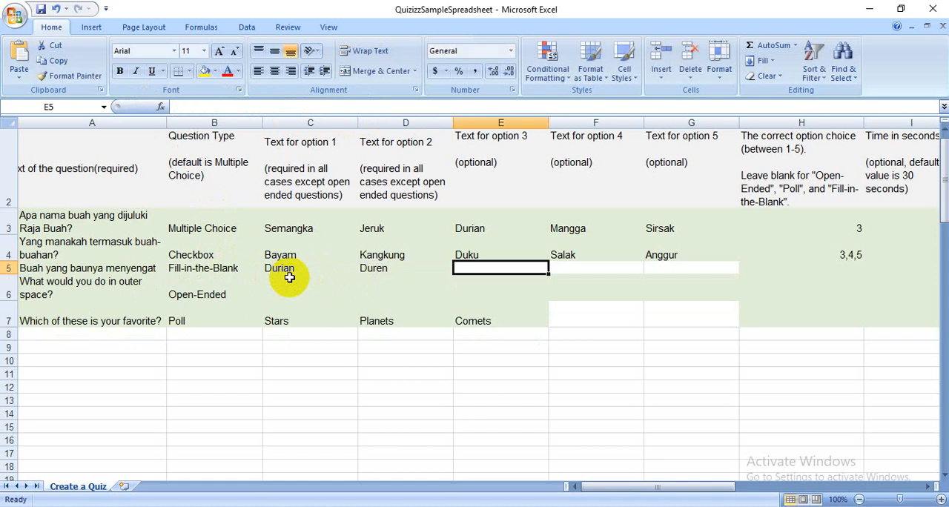
type("Mengkudu")
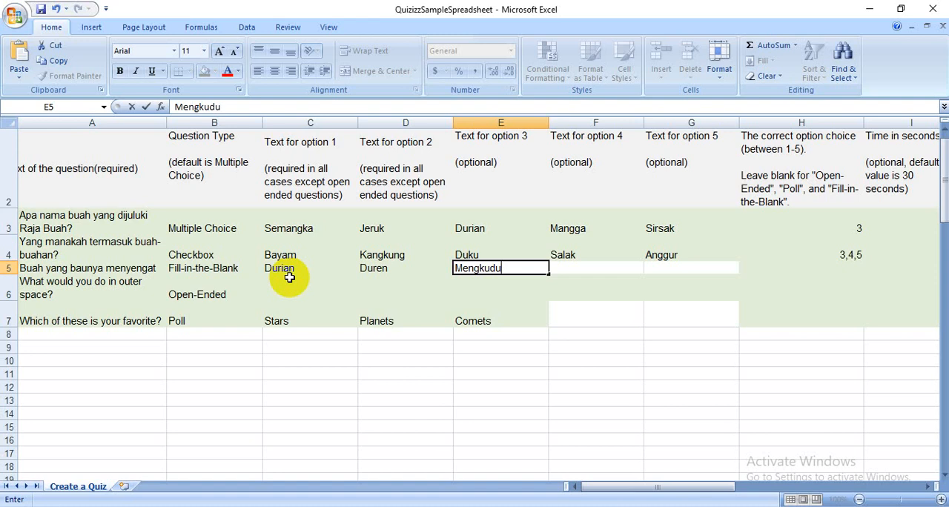
key("Tab")
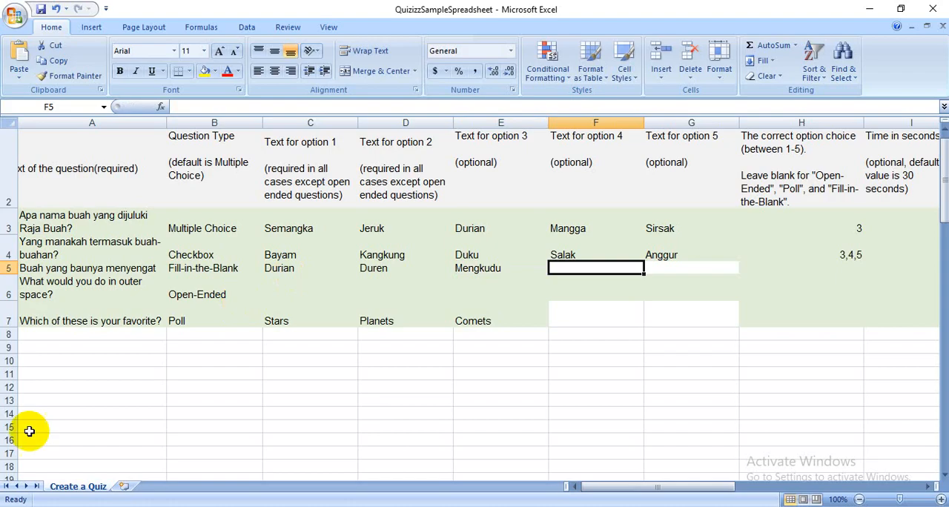
- Switch to the Chrome browser and search Google Images for "buah menyengat jpg"
left_click(37, 506)
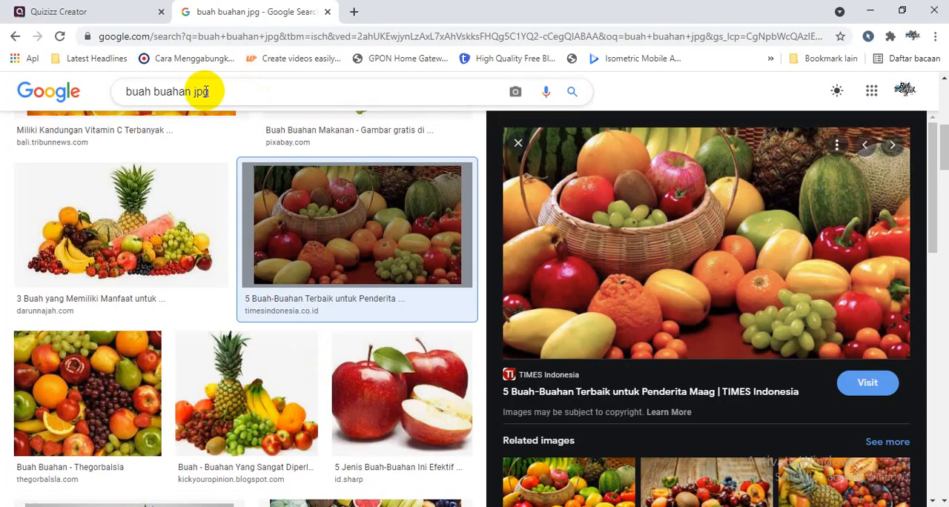
left_click_drag(192, 91, 158, 91)
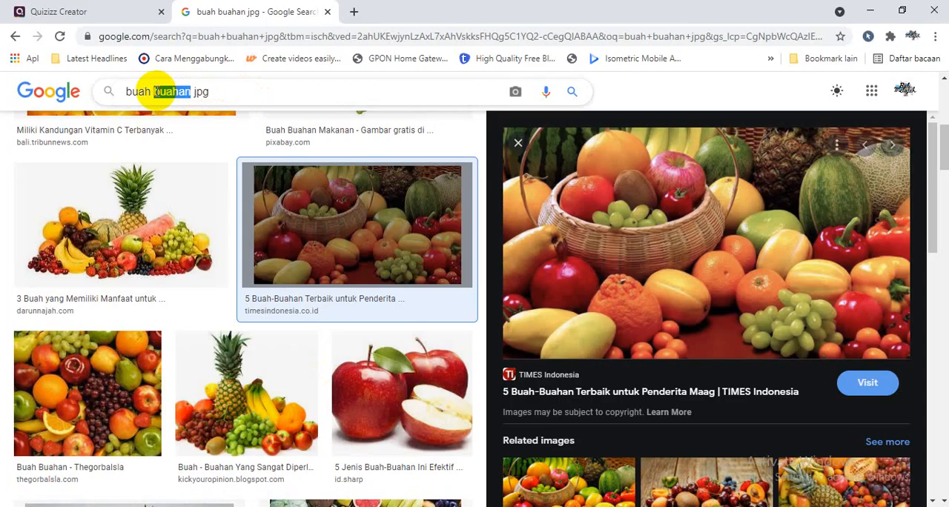
type("menye")
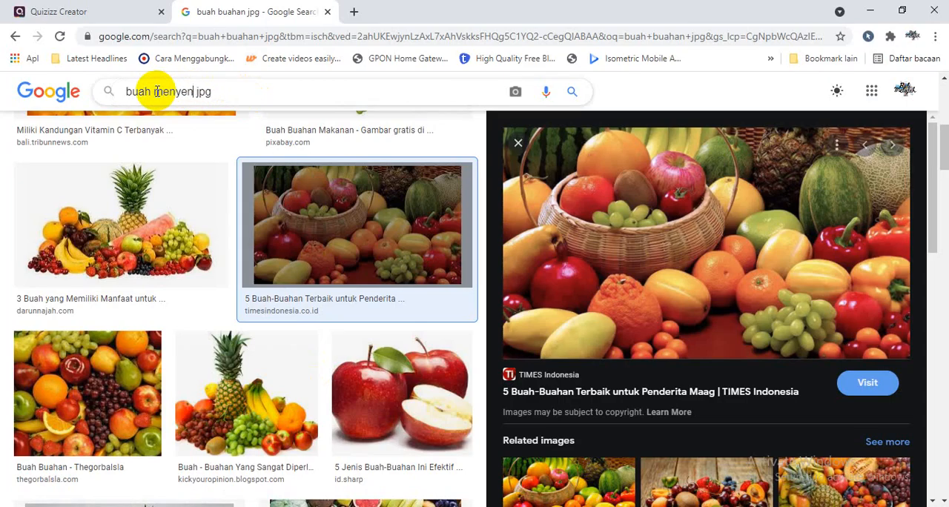
type("ngat")
key("Return")
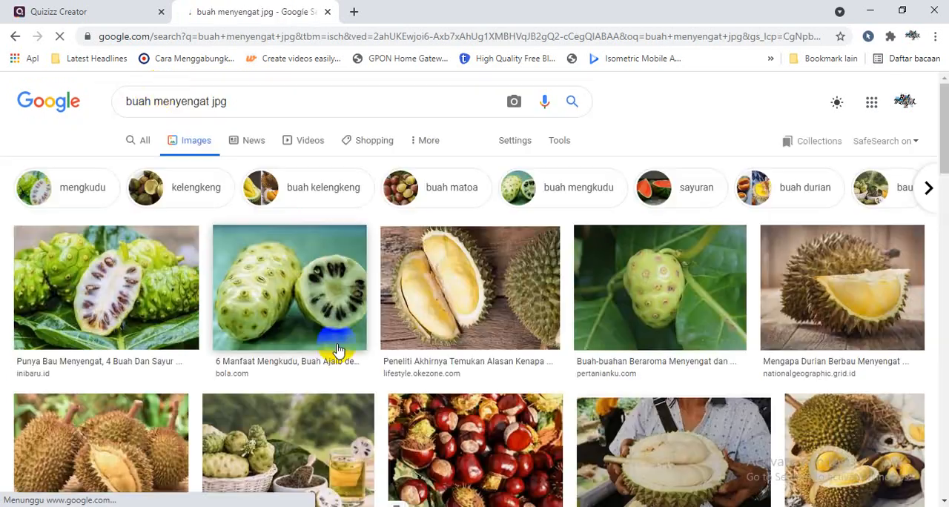
- Look through the "buah menyengat jpg" image results for further strong-smelling fruits to use as answer options
left_click(623, 297)
scroll(940, 181, "down", 3)
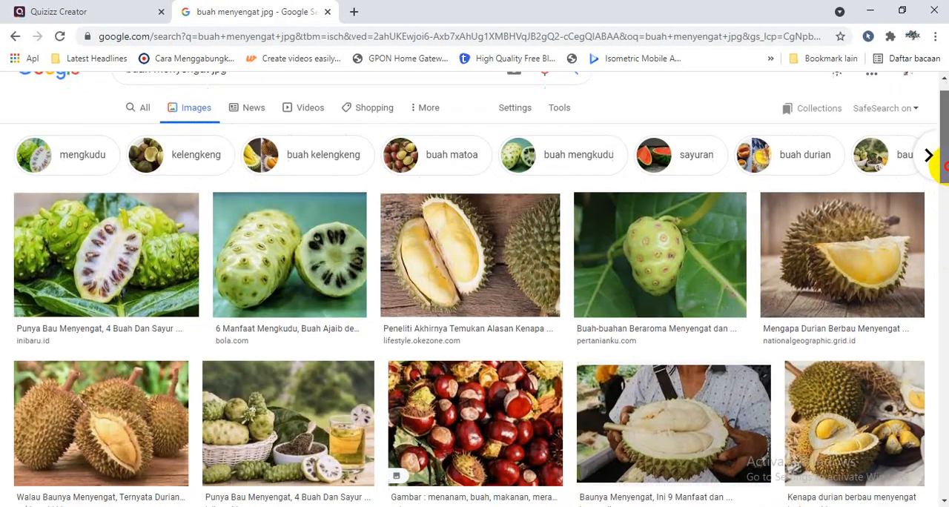
scroll(940, 182, "down", 4)
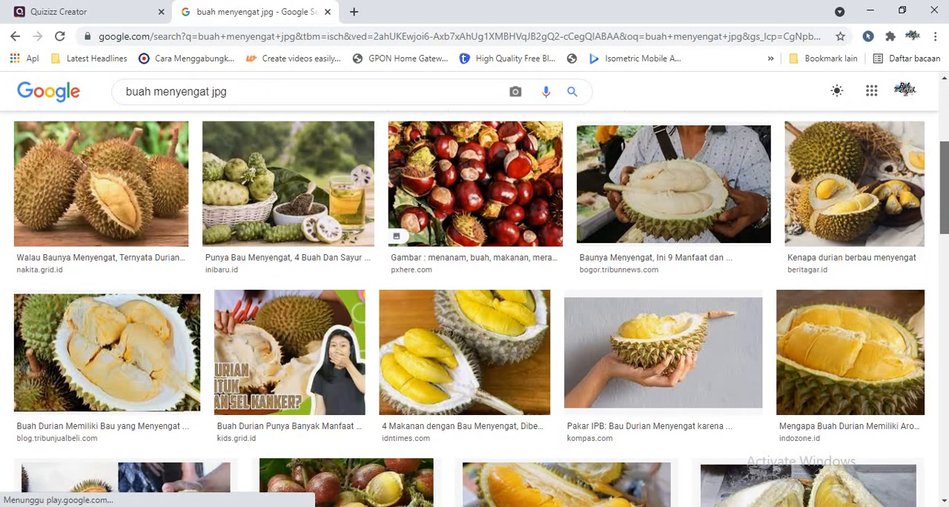
scroll(475, 308, "down", 2)
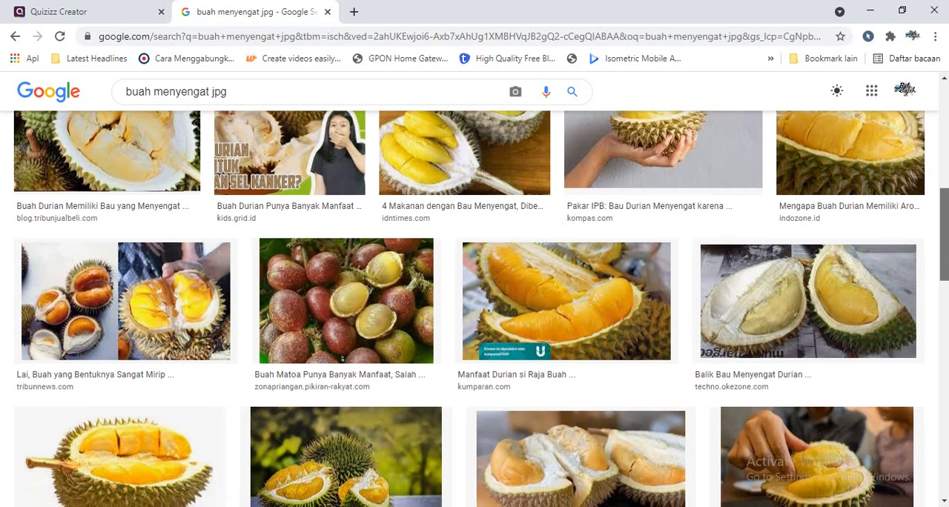
scroll(475, 309, "down", 2)
scroll(475, 308, "down", 4)
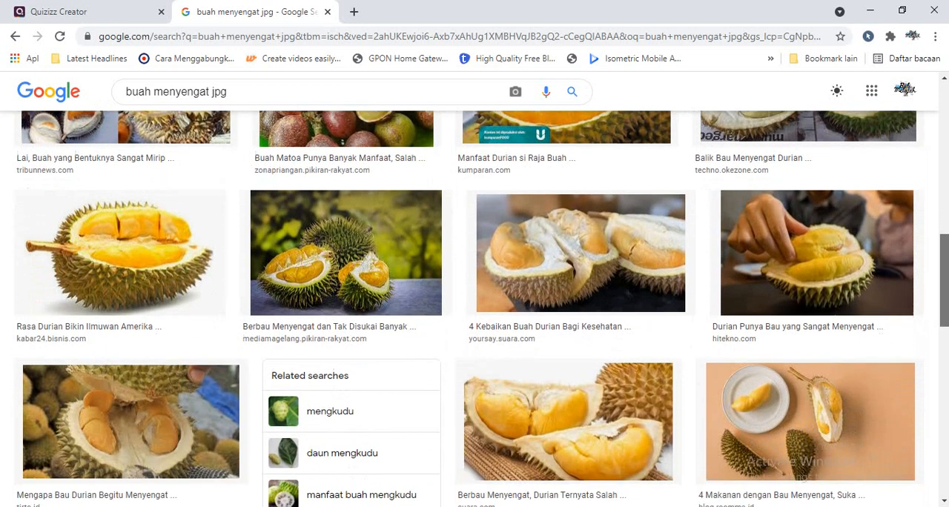
scroll(474, 308, "down", 1)
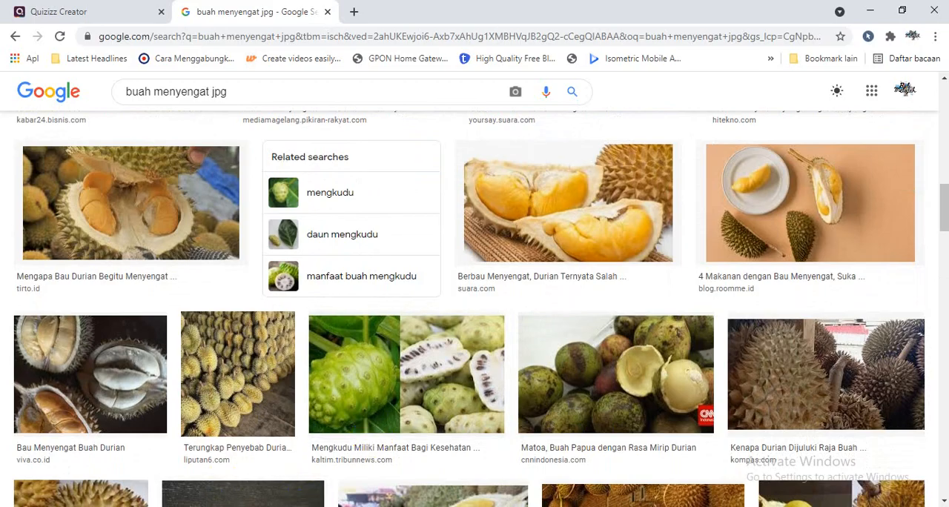
- Switch back to Excel and enter Matoa and mengkudu as answer options 4 and 5 of the third question
key("alt+Tab")
type("Mat")
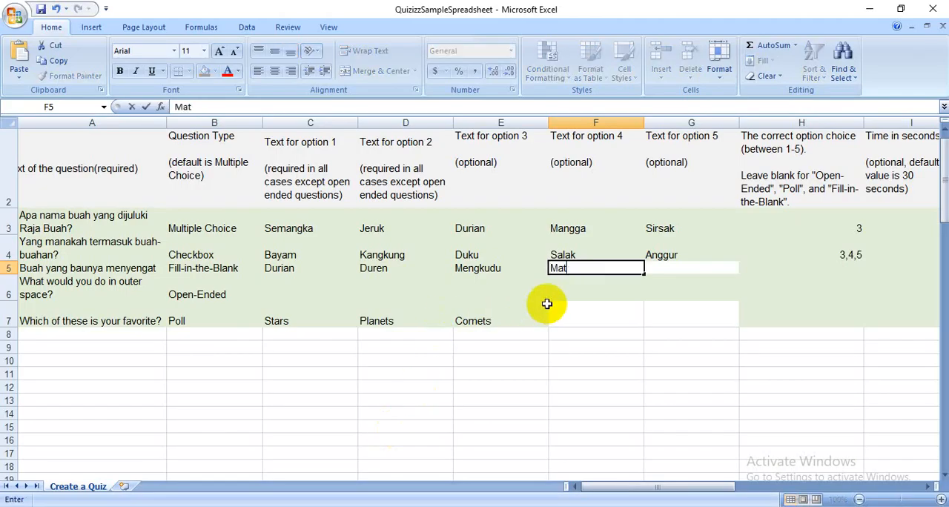
left_click(674, 269)
type("mengkudu")
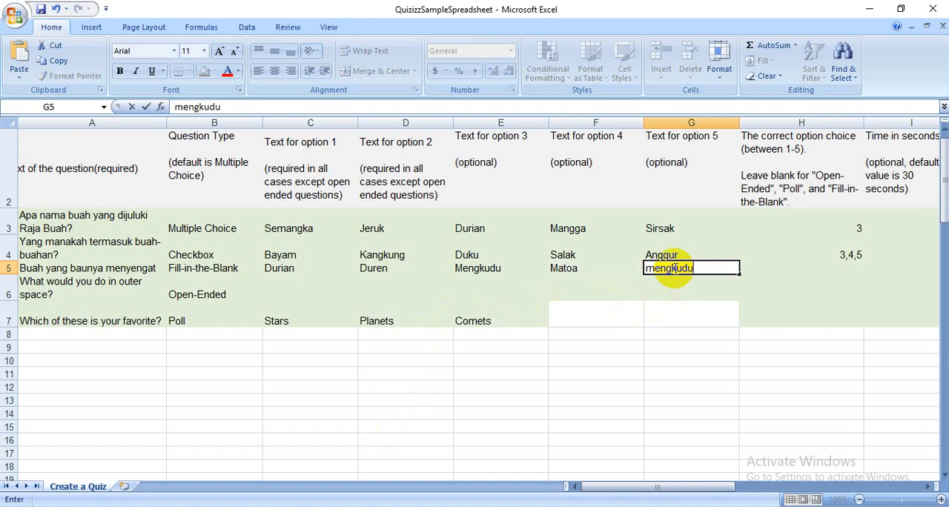
left_click(668, 310)
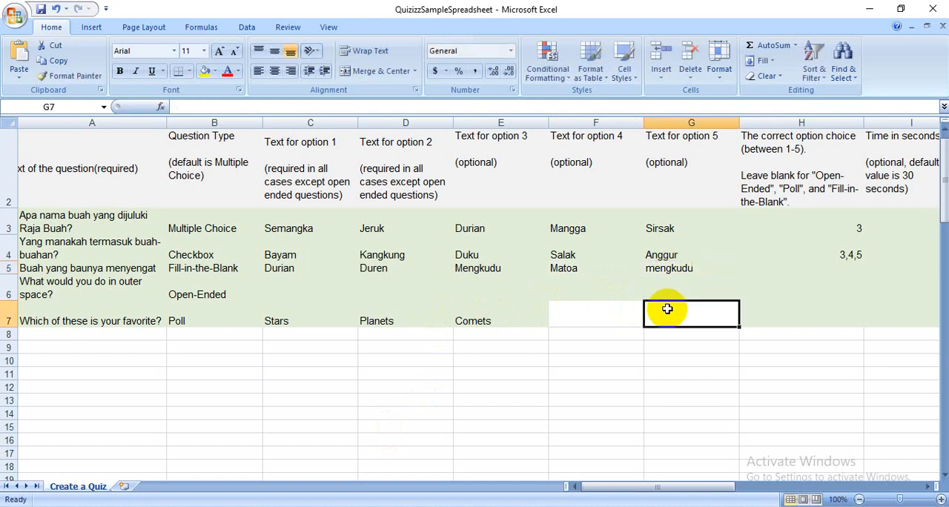
- Review the third question's answer options, correct-choice cell and time limit
left_click(343, 266)
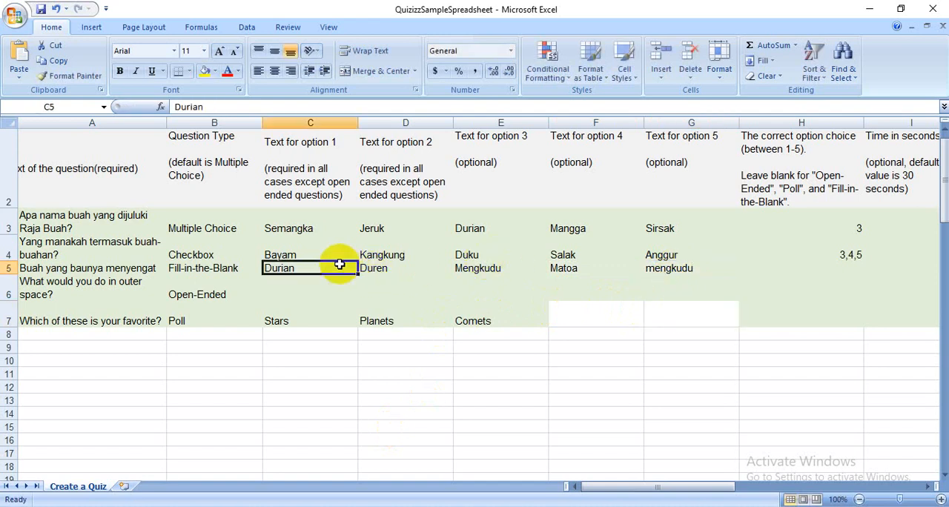
key("Right")
key("Right")
key("Right")
key("Right")
key("Right")
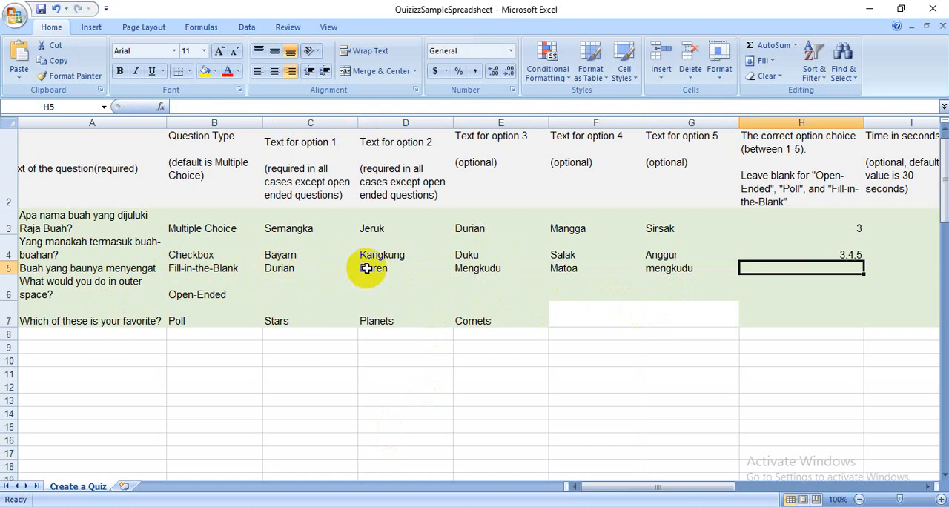
left_click(682, 268)
key("Right")
key("Right")
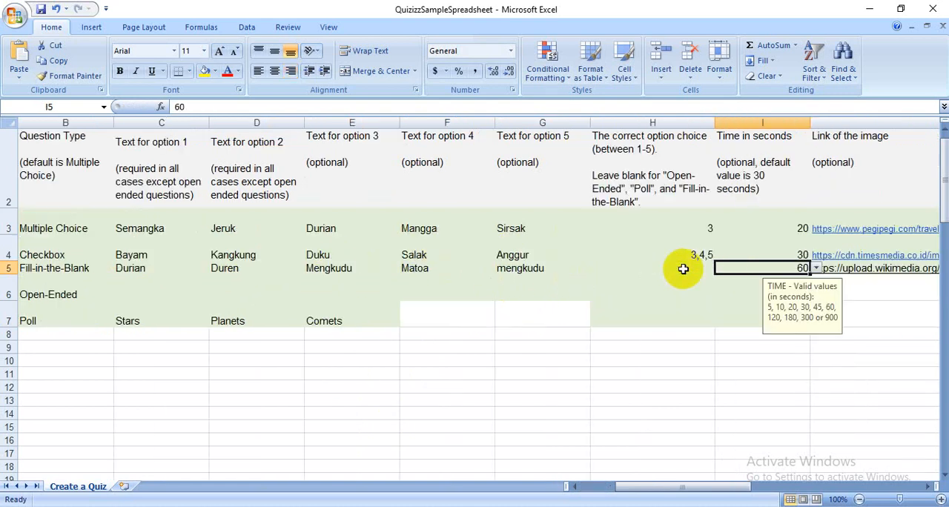
key("Left")
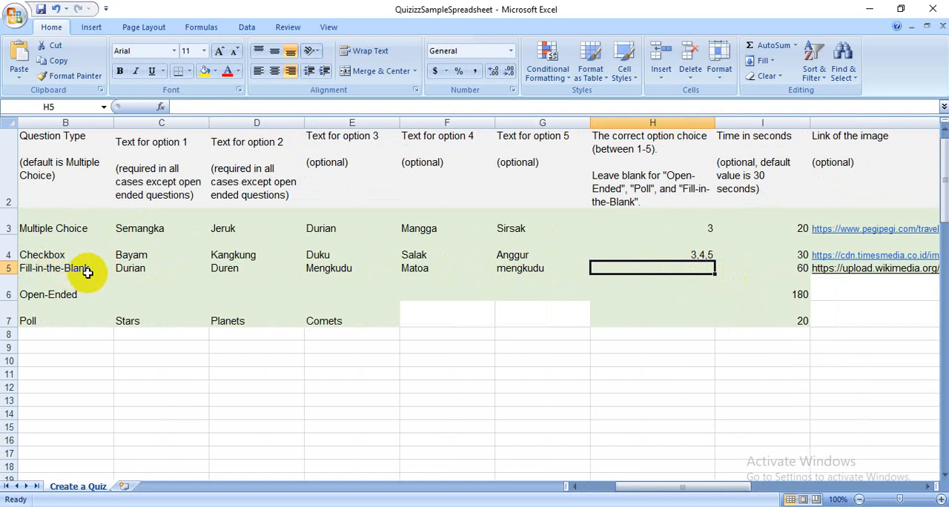
left_click(792, 267)
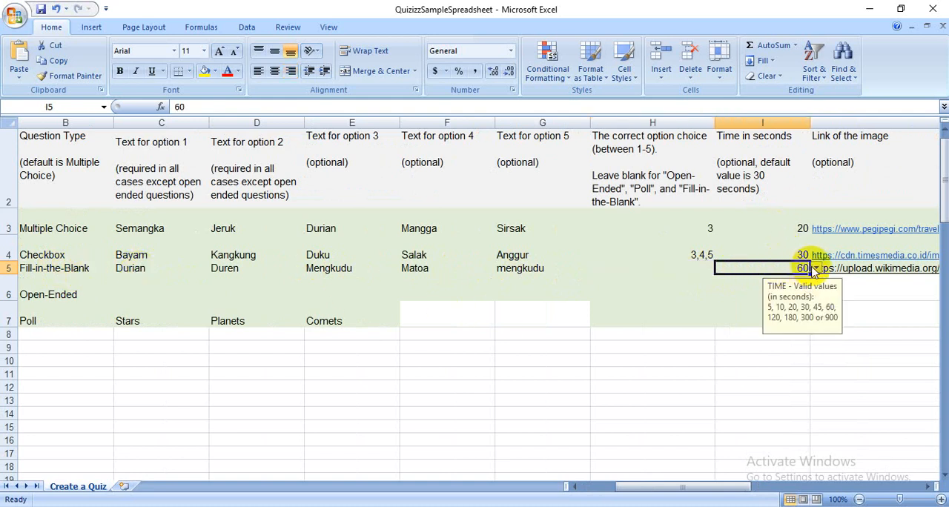
- Close the picture opened by the third question's sample image link and clear that link from its cell
left_click(853, 271)
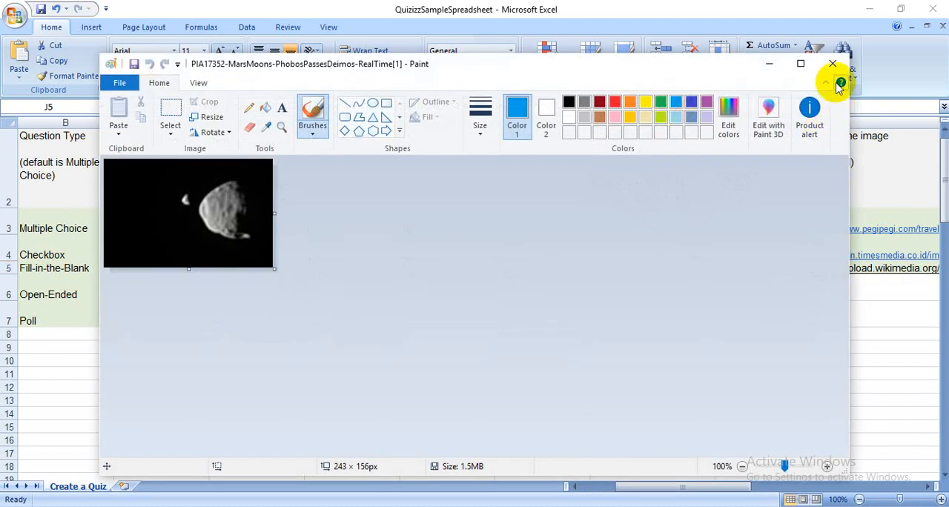
left_click(836, 68)
mouse_move(694, 109)
left_mouse_down()
mouse_move(570, 95)
mouse_move(1, 91)
left_mouse_up()
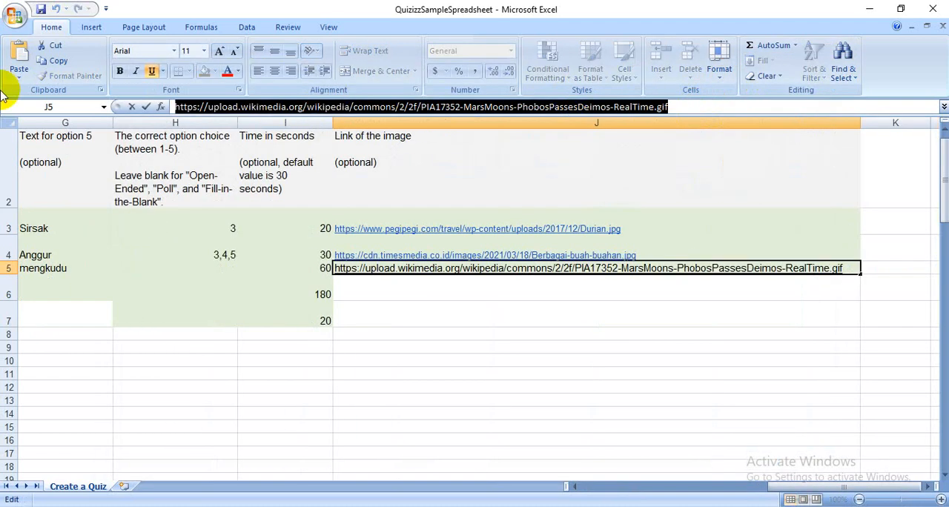
key("Delete")
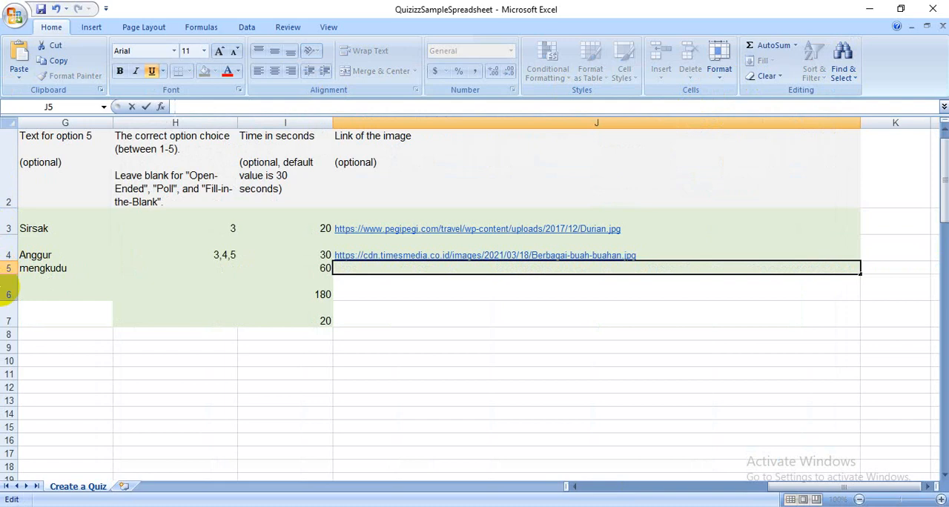
- Switch to Chrome and copy the image address of the halved mengkudu fruit picture from inibaru.id
left_click(200, 506)
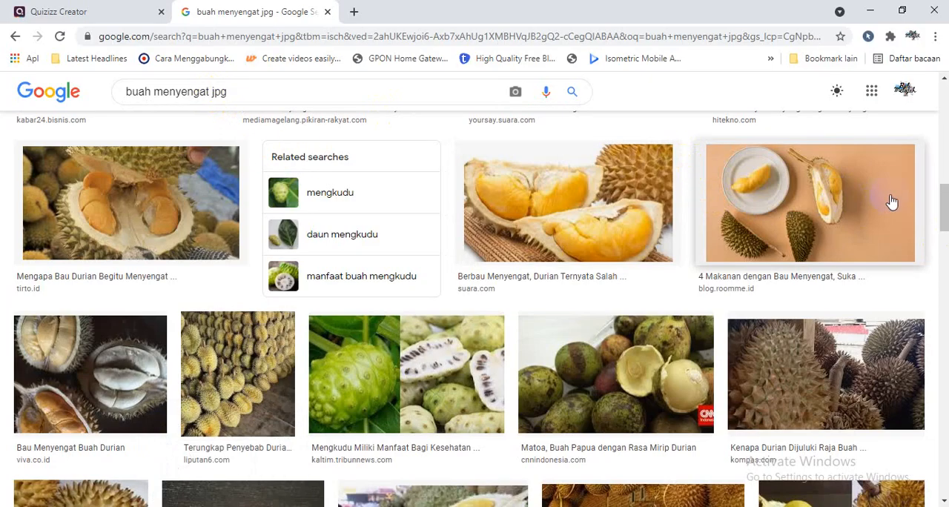
left_click_drag(947, 208, 919, 106)
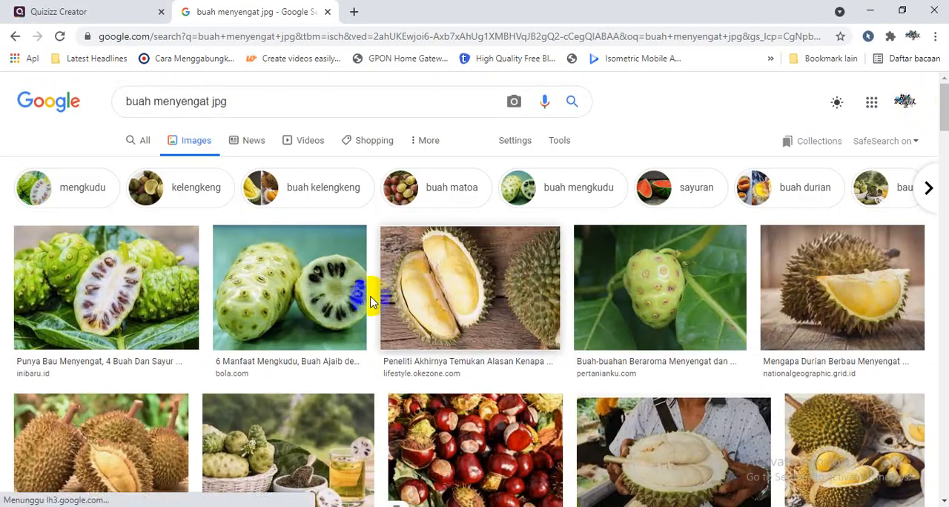
left_click(117, 296)
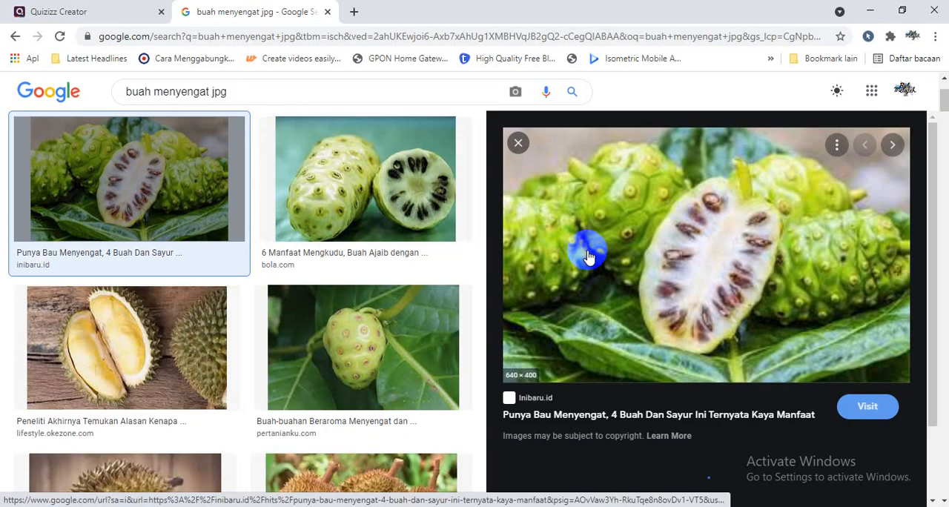
right_click(668, 232)
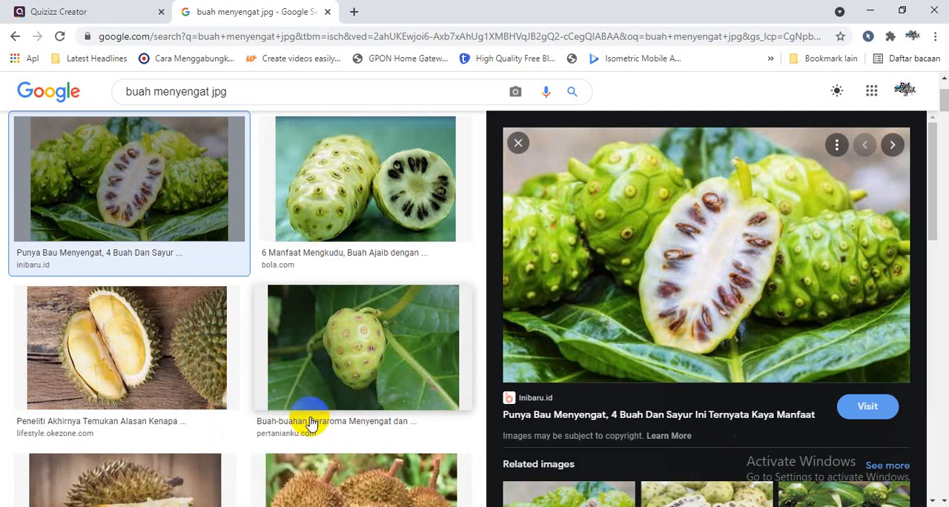
- Return to Excel and paste the copied mengkudu image address into the third question's image link cell
left_click(350, 506)
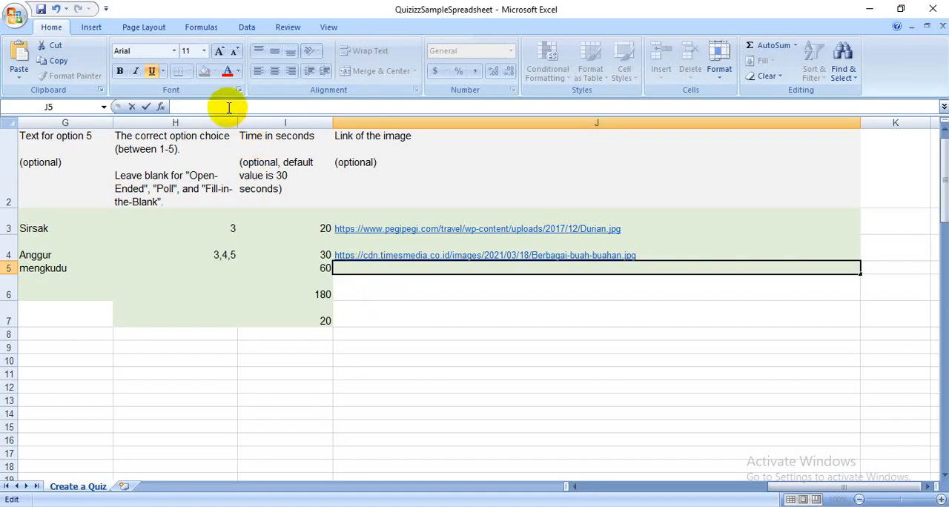
type("https://inibaru.id/media/1520/large/normal/354babd7-860c-4bd5-9fe1-657dc61701ac__large.jpg")
key("Return")
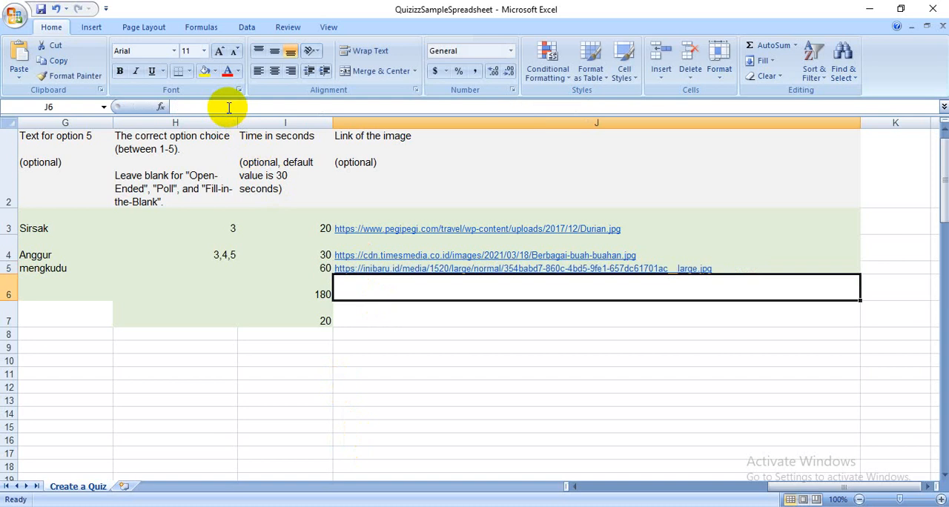
- Replace the fourth question's text with "Ceritakan pengalaman anda ketika memakan buah favorit?"
left_click_drag(859, 488, 583, 483)
left_click(101, 304)
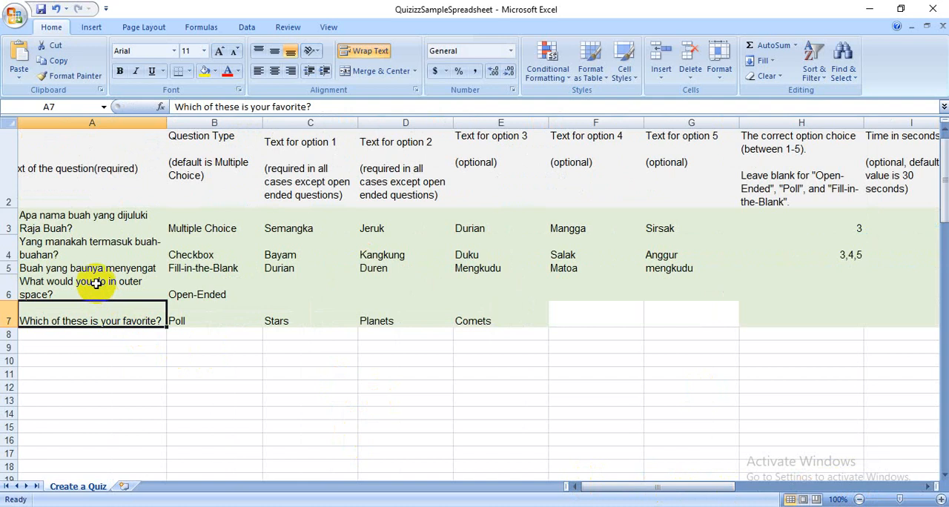
left_click(94, 282)
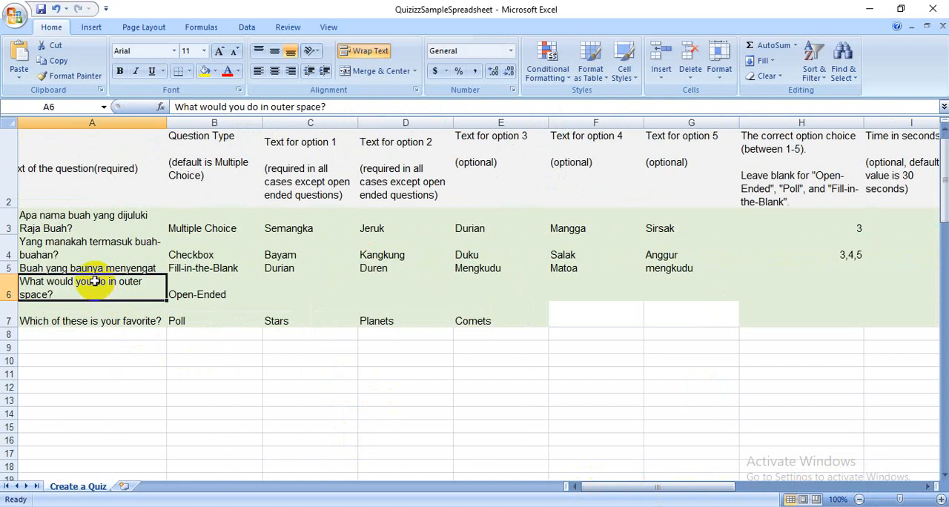
key("ctrl+a")
key("BackSpace")
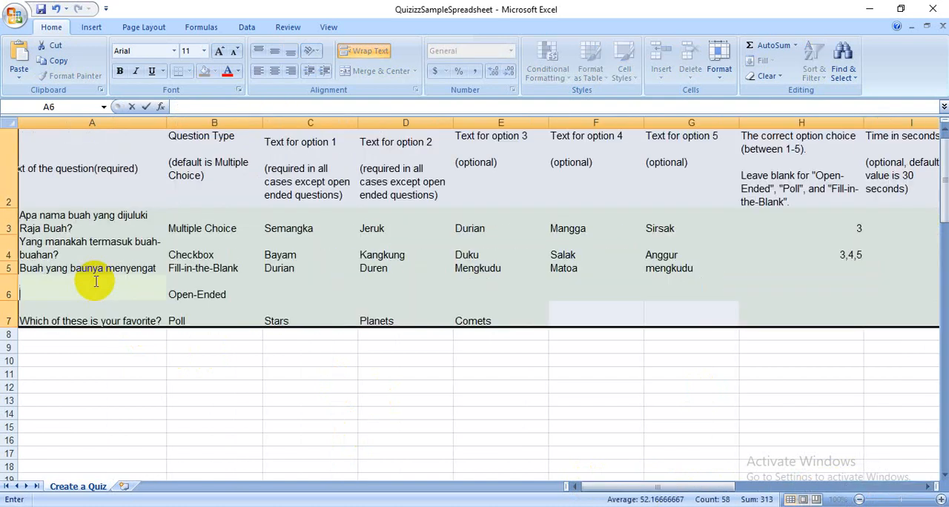
type("Ceritakan ")
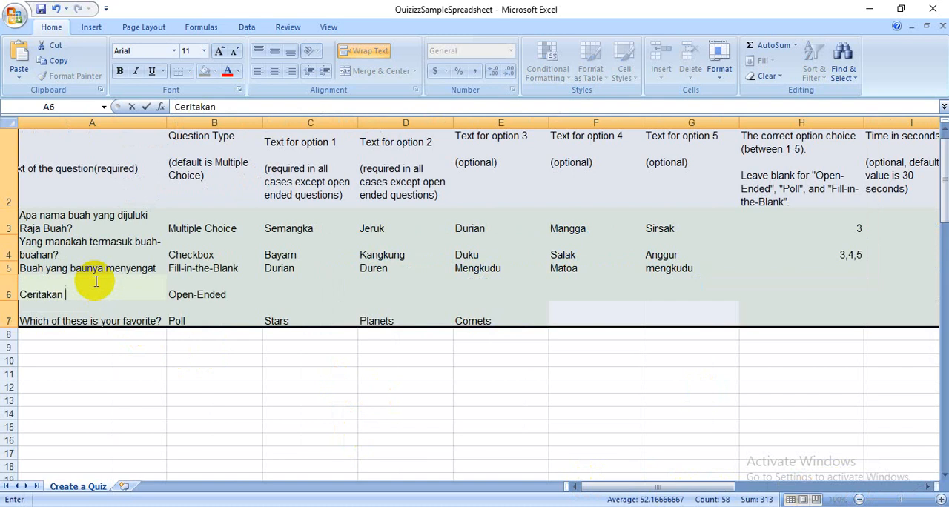
type("pengalaman and")
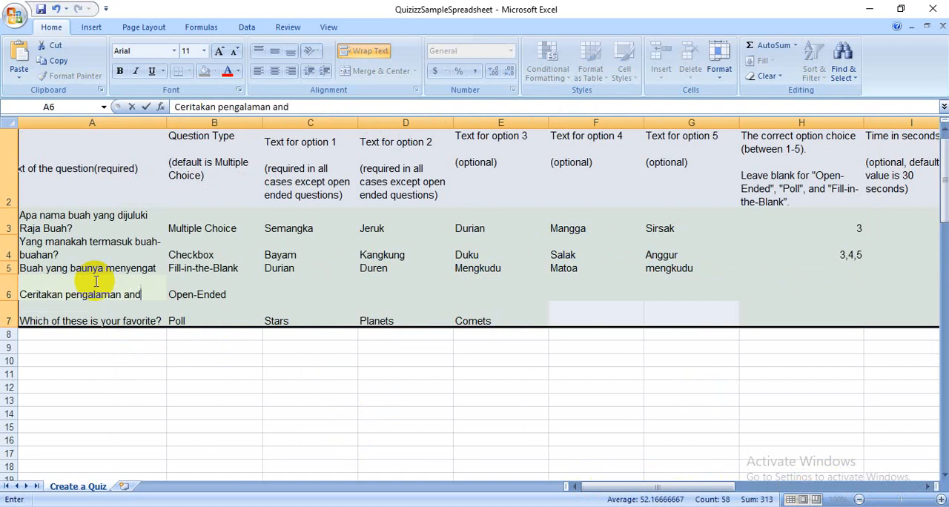
type("a ketika memaka")
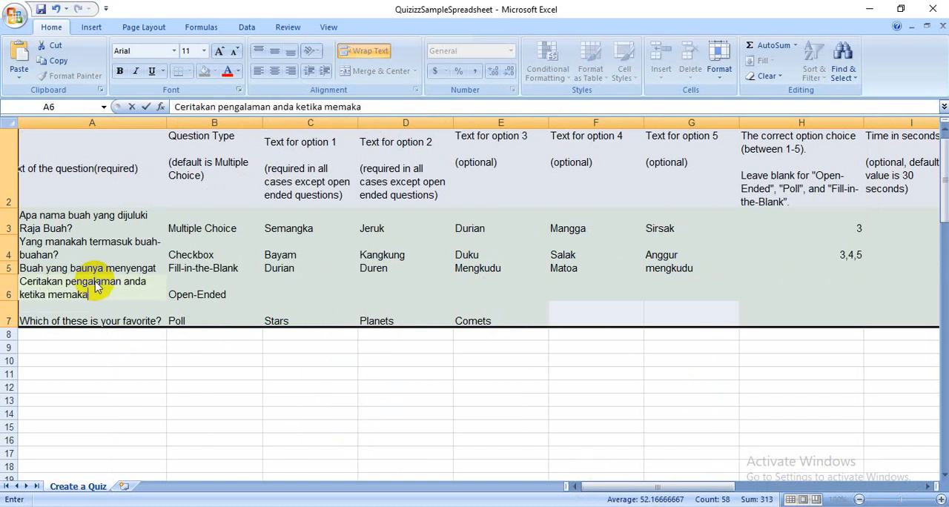
type("n buah favori")
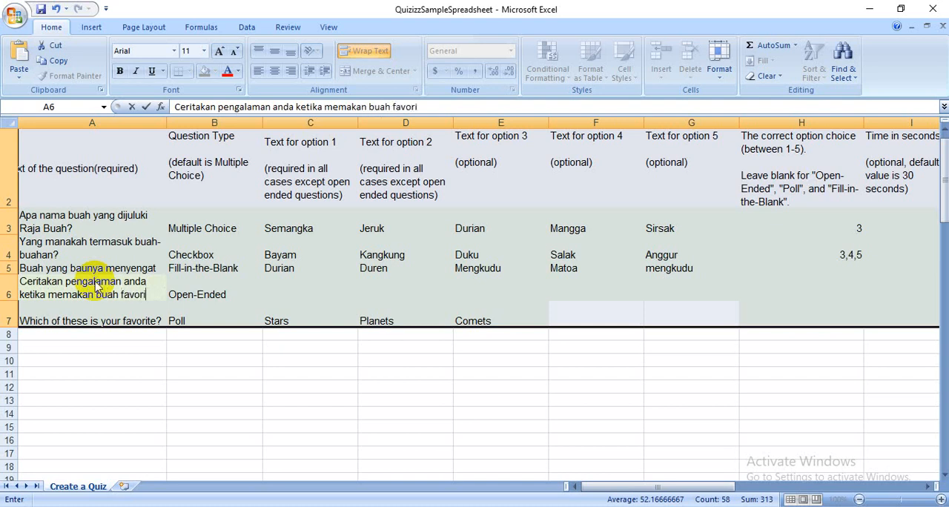
type("t?")
left_click(308, 296)
- Leave the open-ended question's options and correct choice blank and select 180 seconds as its time limit
key("Tab")
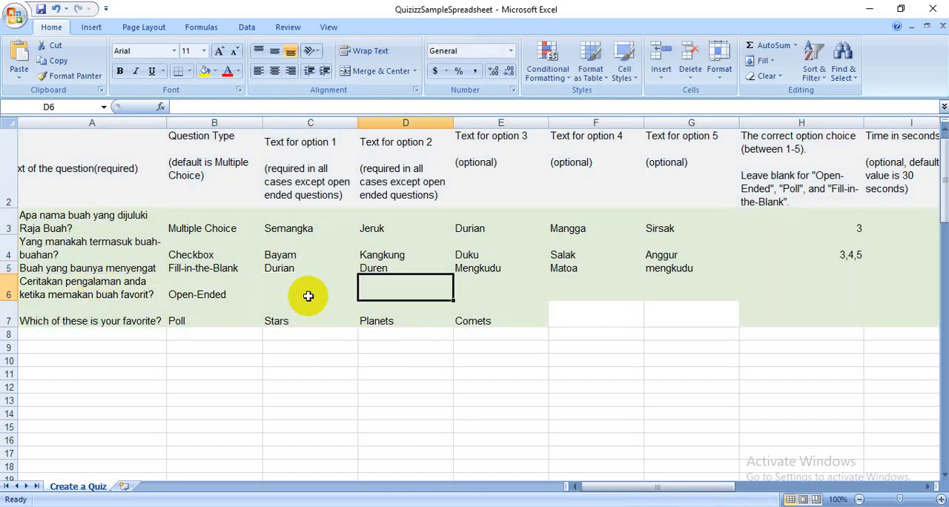
key("Tab")
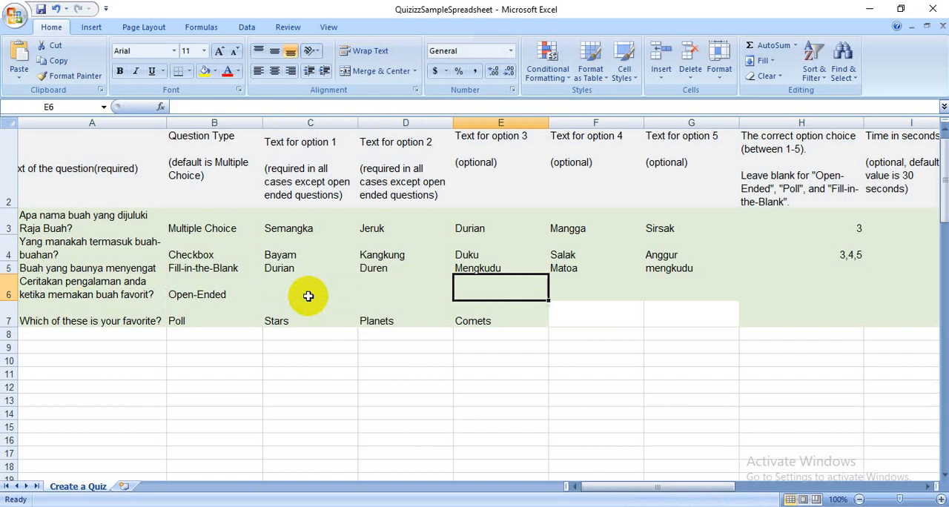
key("Tab")
key("Tab")
key("Tab")
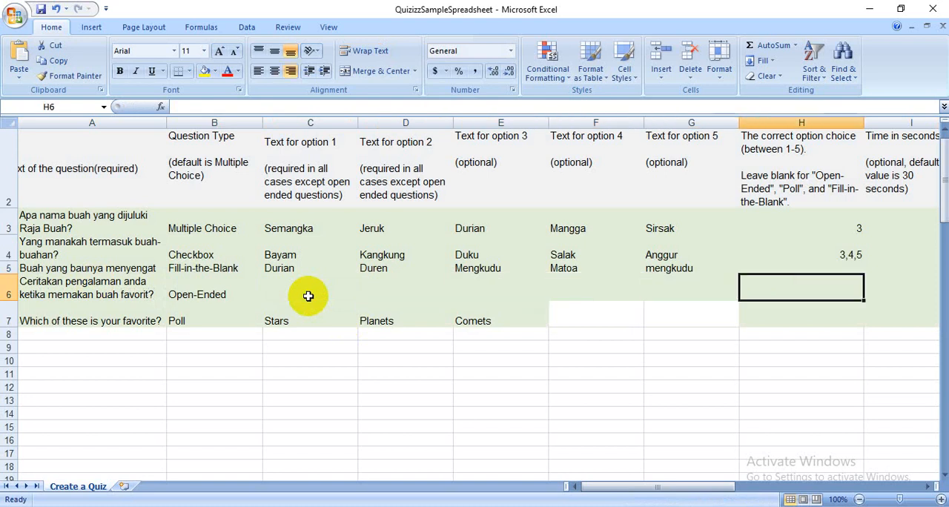
key("Tab")
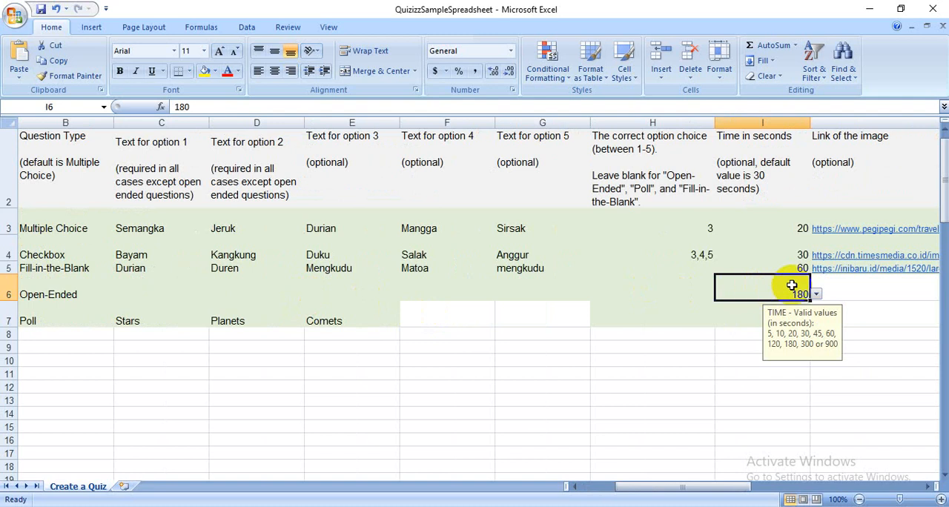
left_click(816, 295)
left_click(762, 370)
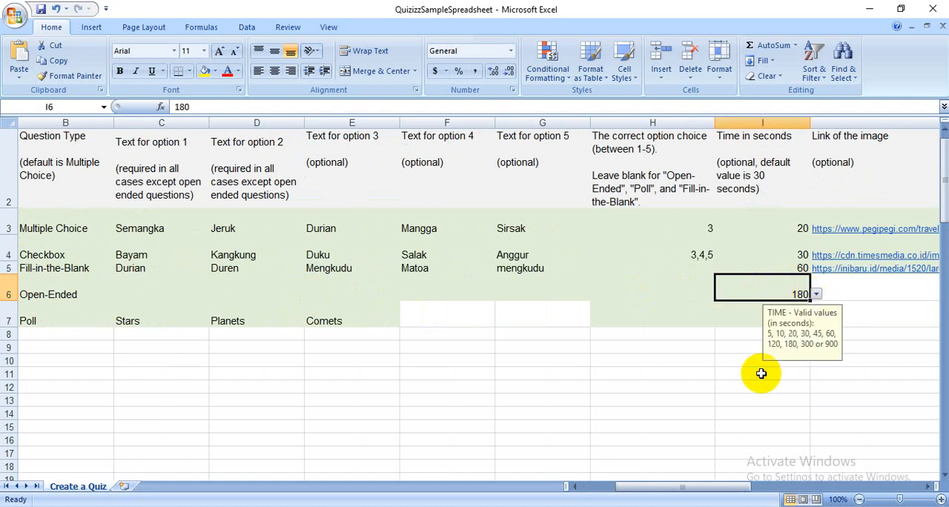
- Replace the poll question's text with "Bagaimana rasanya memakan buah durian?"
left_click(844, 285)
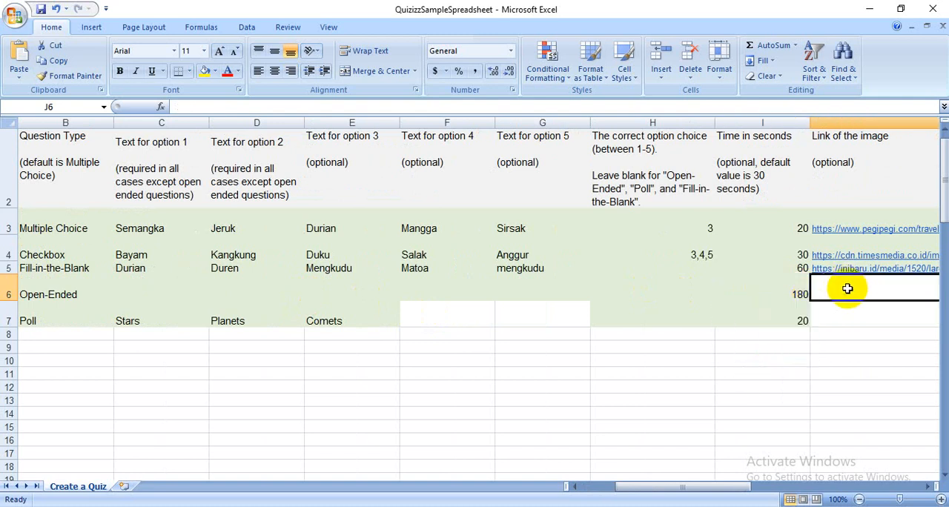
left_click(769, 319)
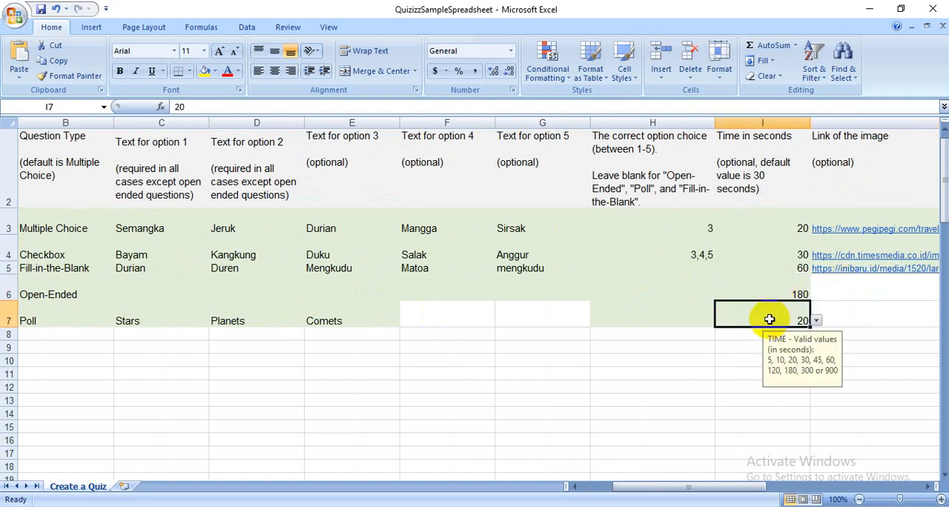
key("Left")
key("Left")
key("Left")
key("Left")
key("Left")
key("Left")
key("Left")
key("Left")
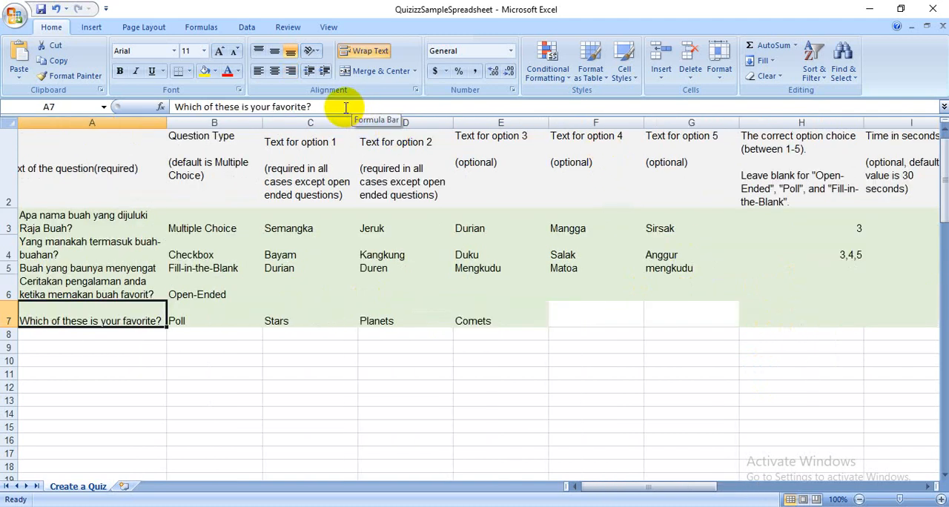
left_click_drag(339, 106, 64, 95)
key("Delete")
type("Bag")
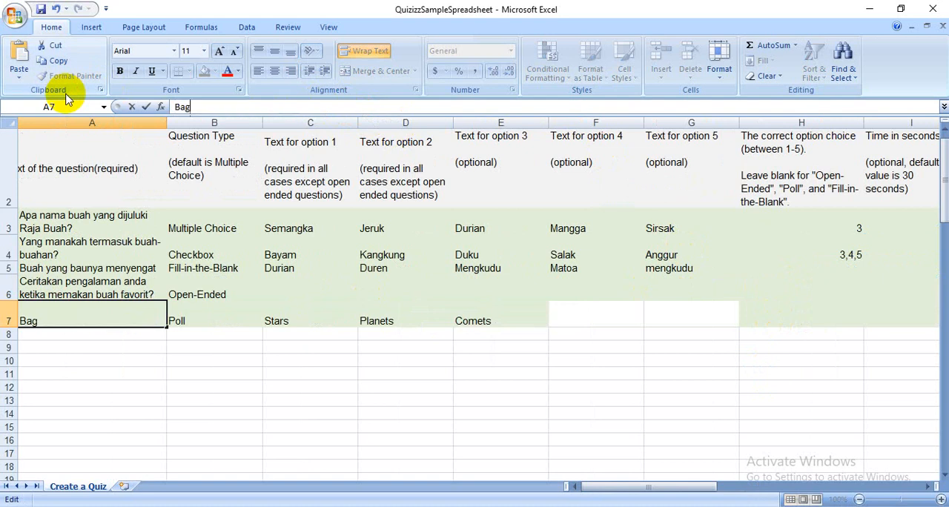
type("aimana rasanya m")
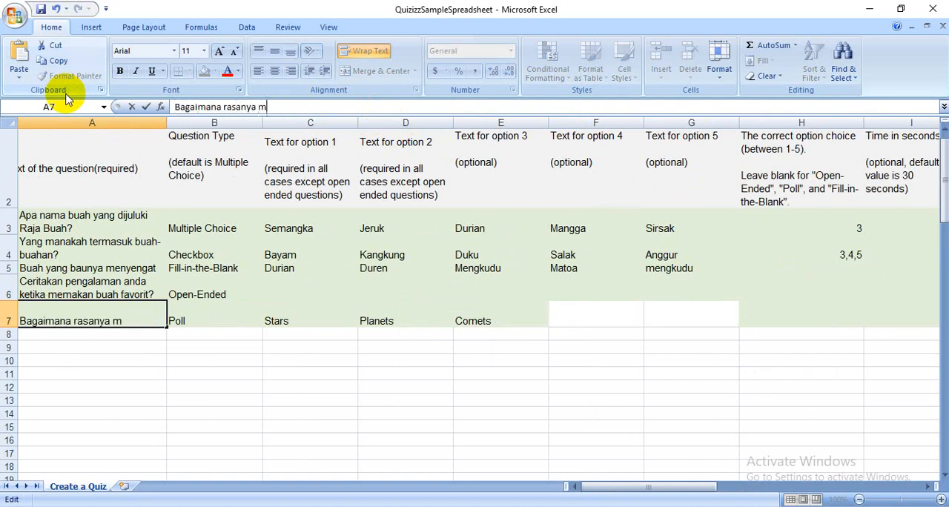
type("emakan bu")
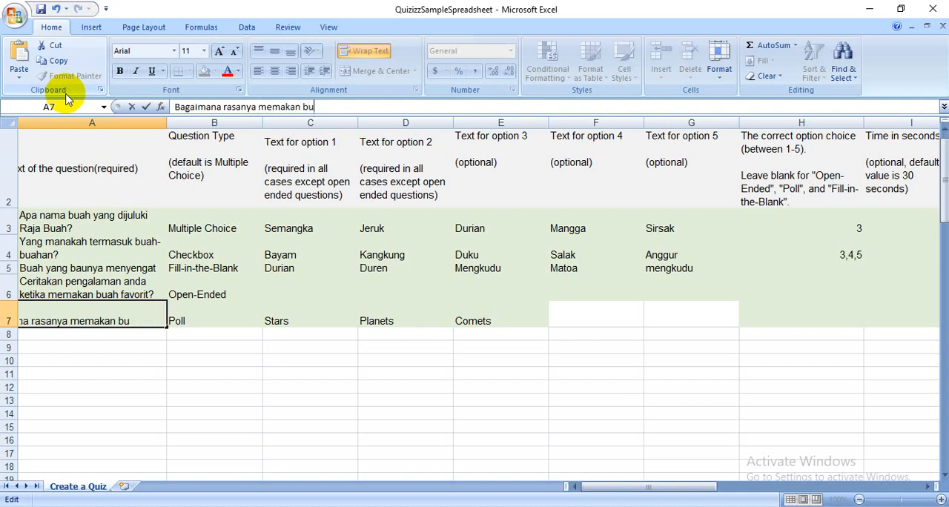
type("ah durian")
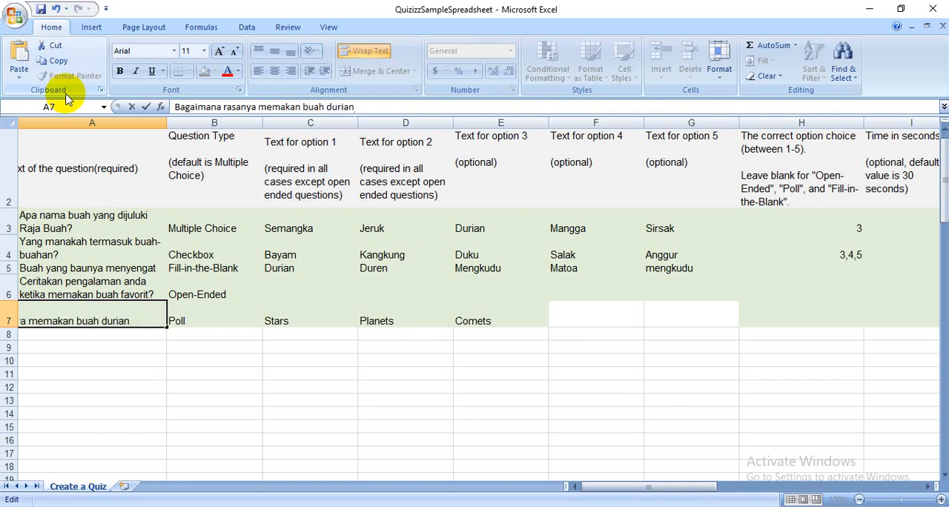
type("?")
left_click(245, 387)
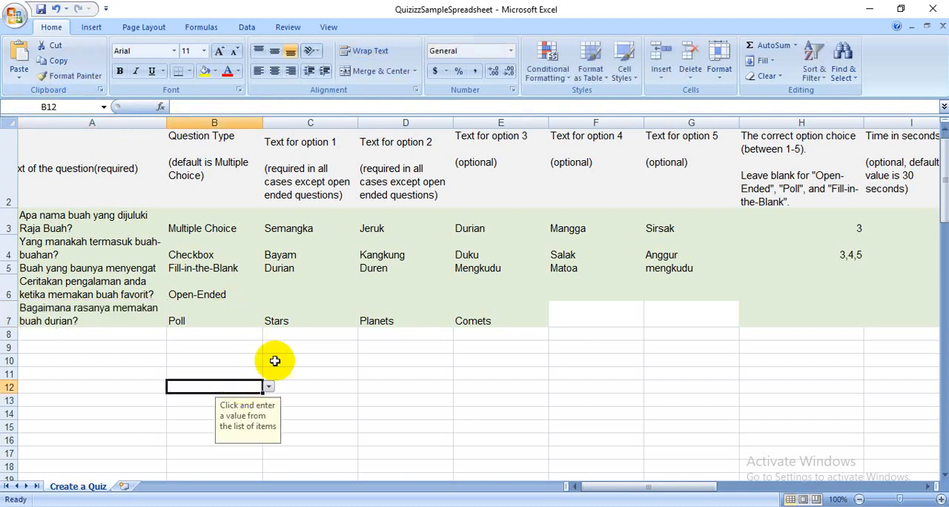
- Clear the poll question's sample options Comets, Planets and Stars
left_click(295, 320)
left_click(454, 320)
key("BackSpace")
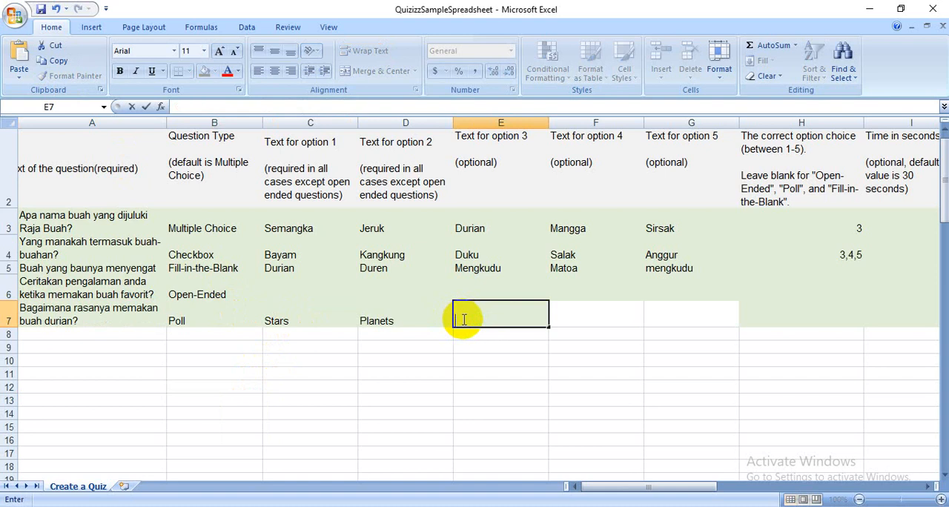
left_click(435, 317)
key("BackSpace")
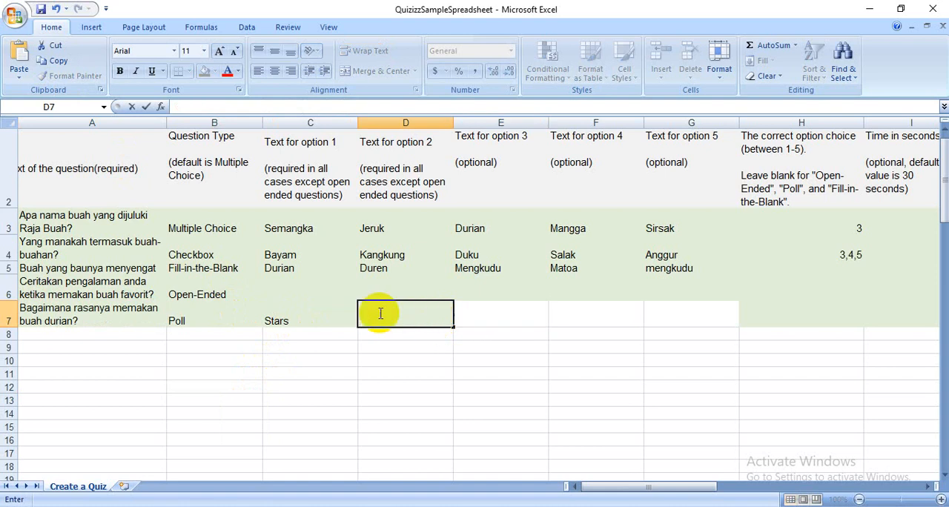
left_click(323, 316)
key("BackSpace")
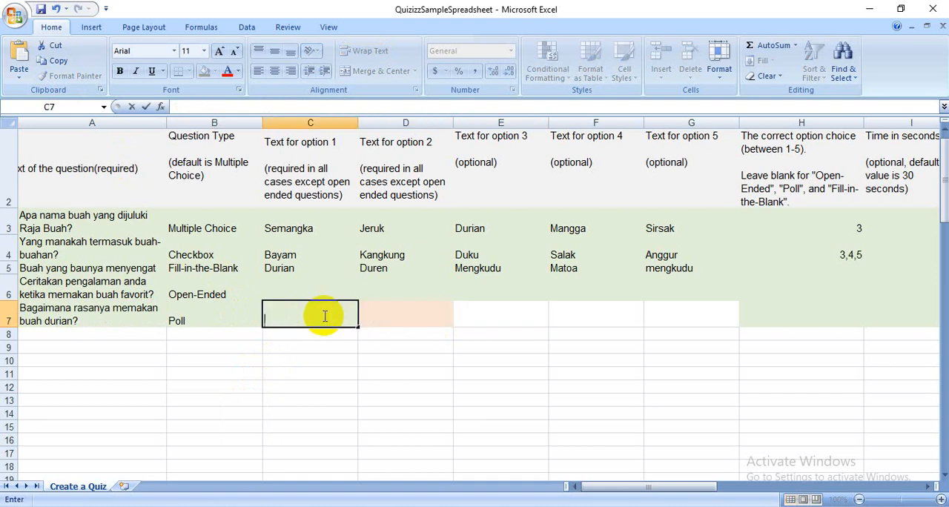
- Enter "Suka sekali", "suka" and "biasa" as the poll question's first three options
type("Suka sekali")
key("Tab")
type("suka")
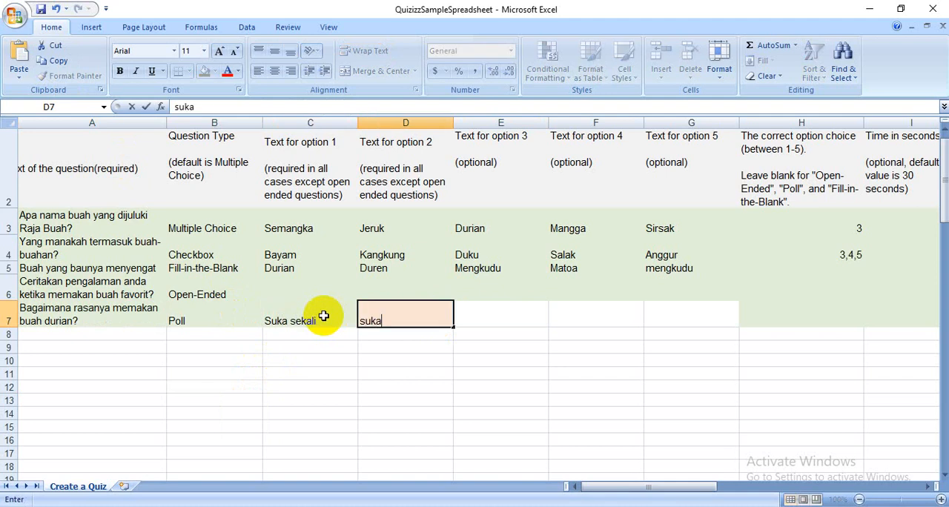
key("Tab")
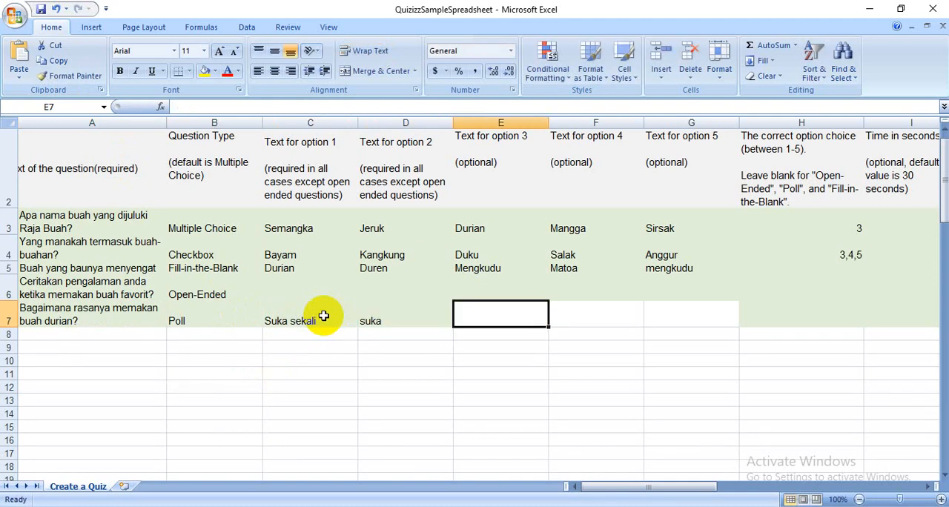
type("biasa")
key("Tab")
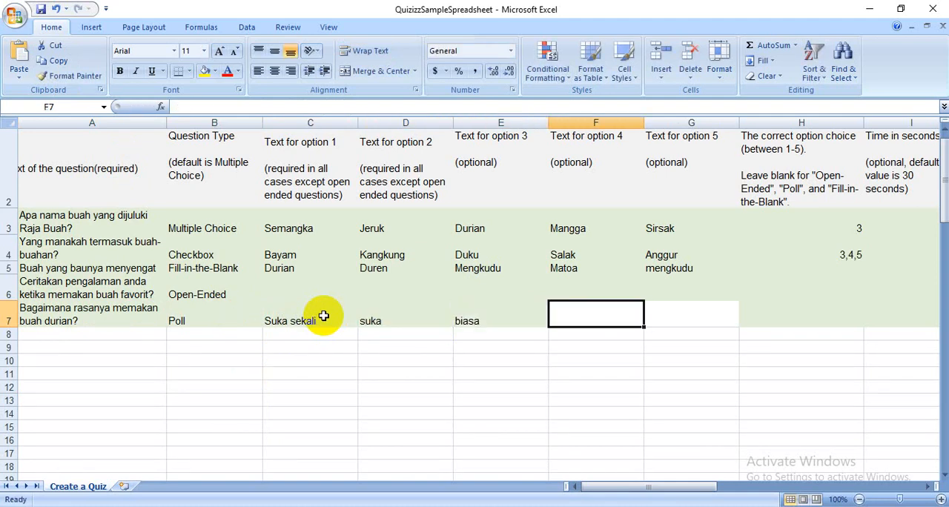
- Enter "tidak suka" and "benci" as the poll question's fourth and fifth options
type("t")
key("BackSpace")
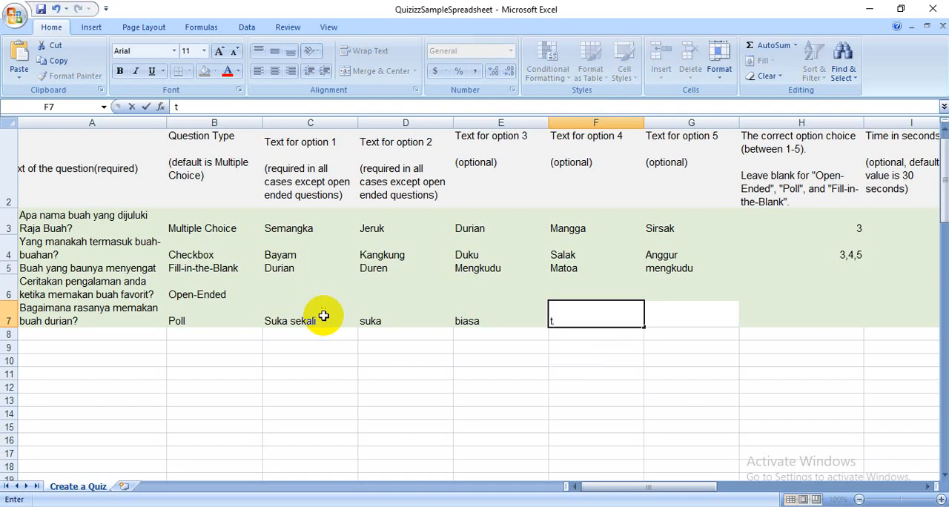
type("tidak suka")
key("Tab")
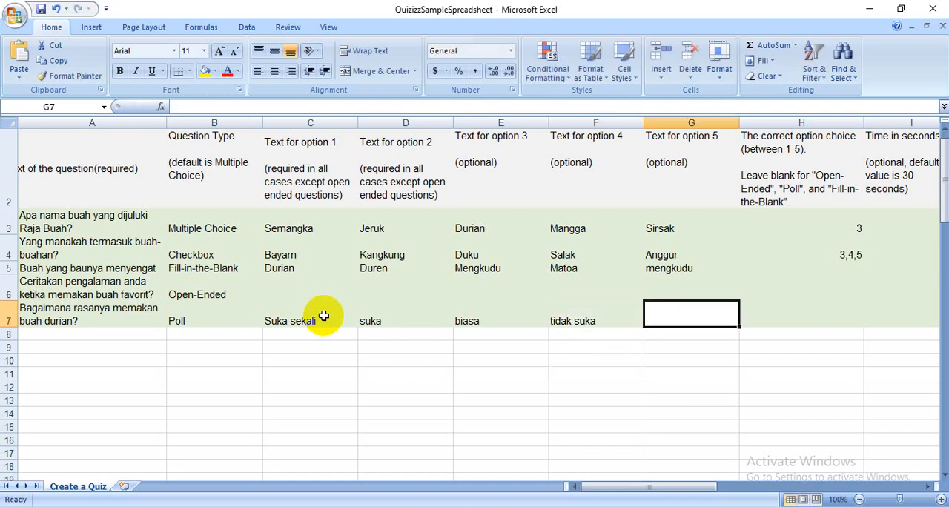
type("Benc")
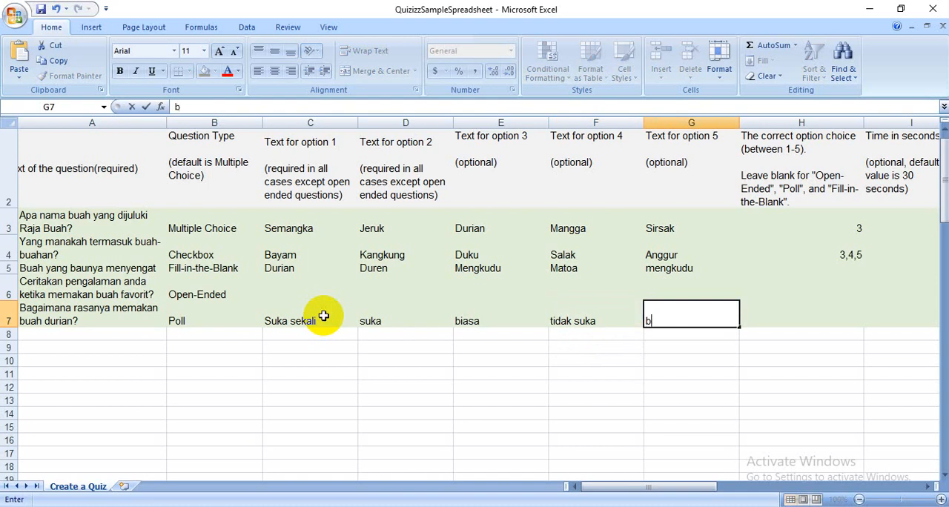
type("enci")
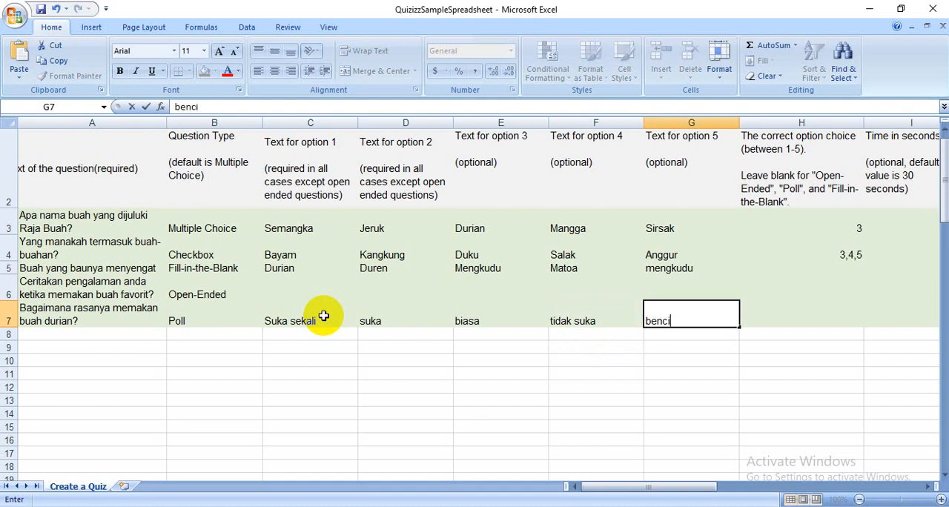
left_click(525, 347)
- Check the poll question's correct choice, time limit and image link cells
left_click(760, 312)
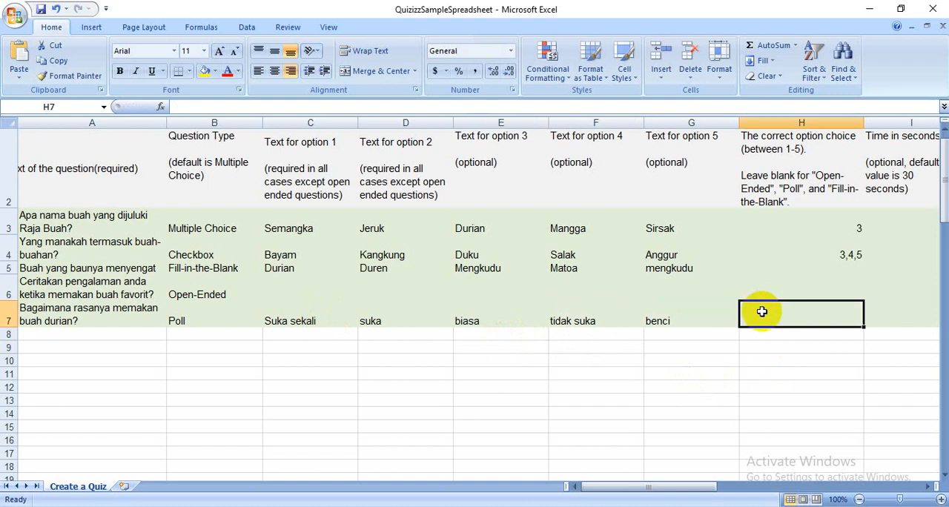
key("Right")
key("Right")
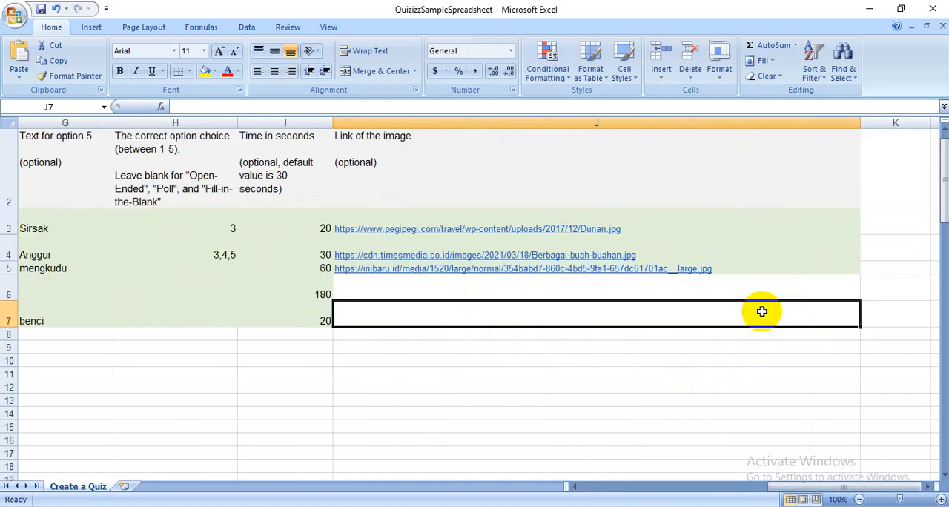
left_click(327, 319)
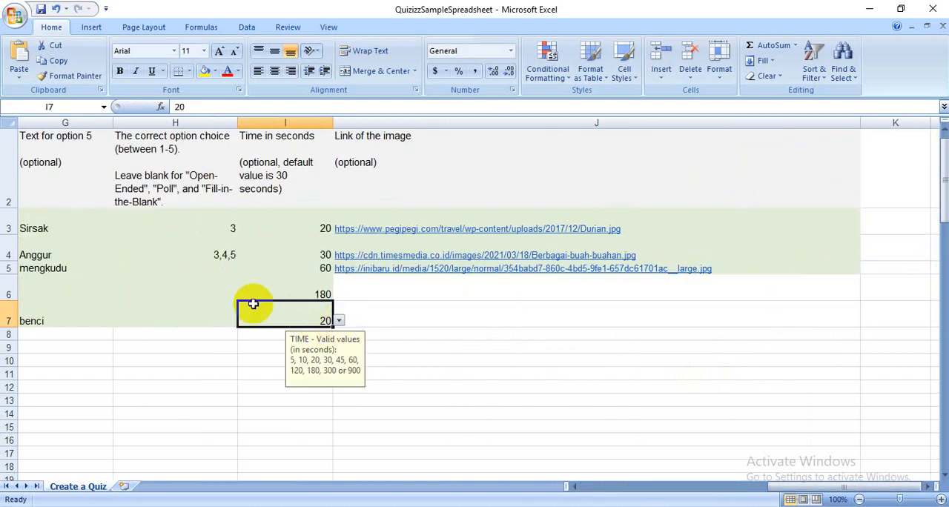
left_click(213, 309)
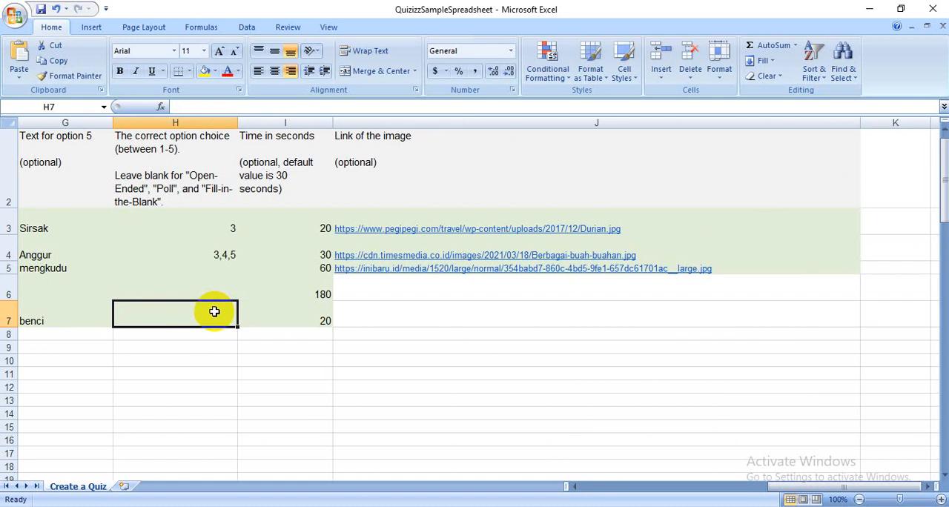
key("Right")
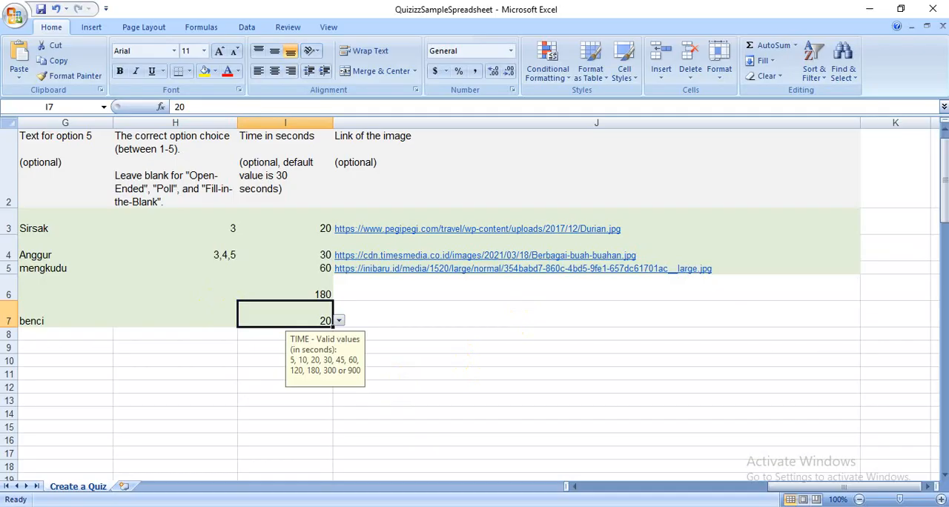
- Switch to Chrome, search images for "duren jpg" and copy the image address of the opened durian picture from chocoronotomo.blogspot.com
key("alt+Tab")
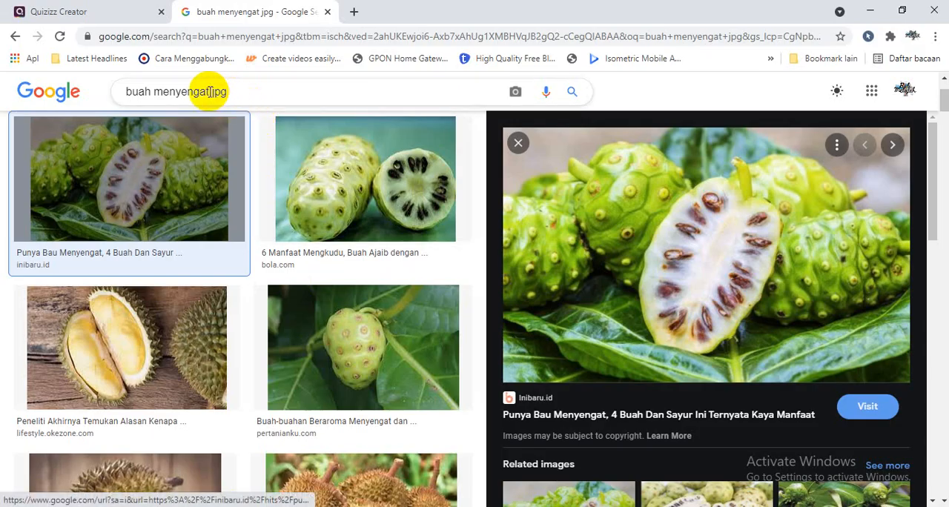
left_click_drag(201, 91, 6, 106)
type("duren")
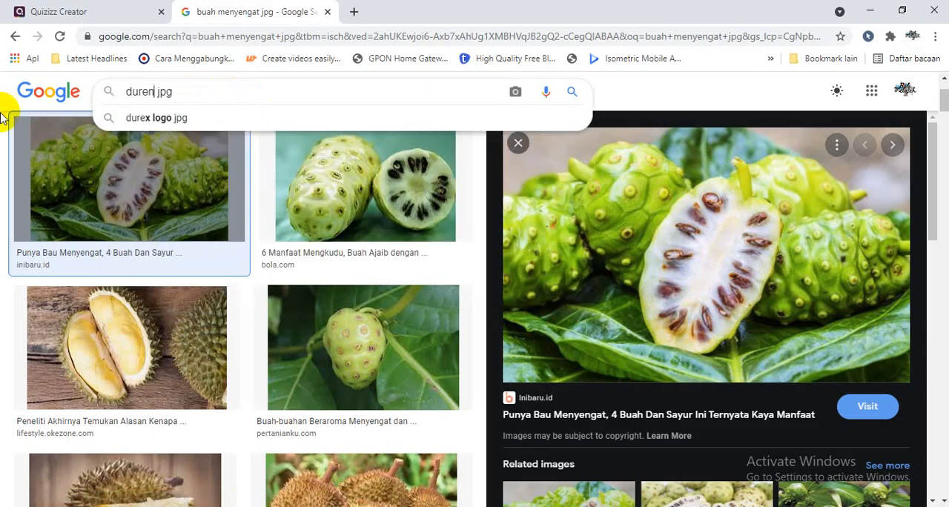
key("Return")
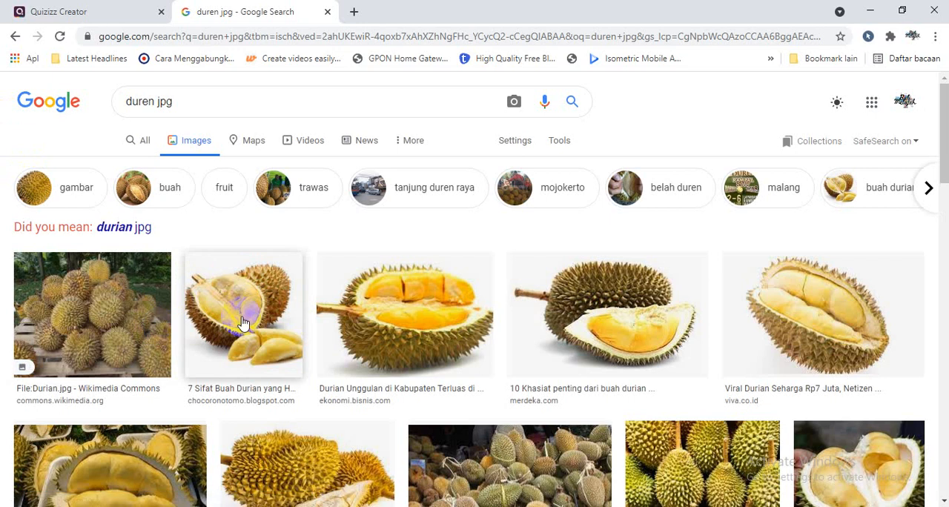
left_click(214, 320)
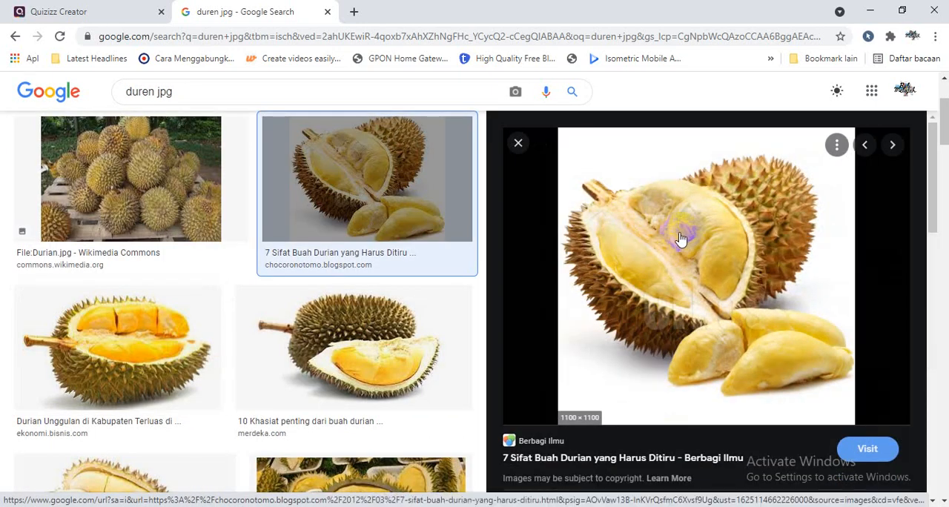
right_click(678, 232)
left_click(745, 429)
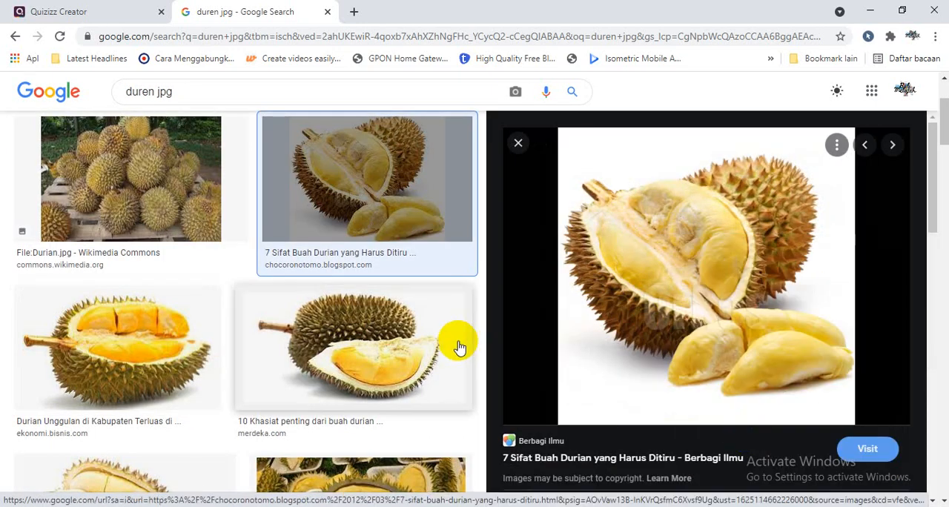
- Return to Excel and paste the copied durian image address into the poll question's image link cell
key("alt+Tab")
left_click(434, 316)
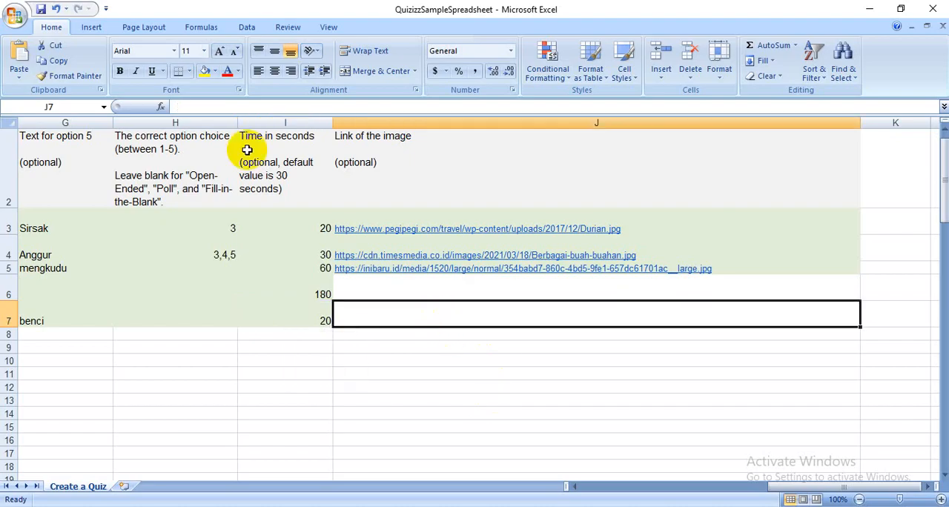
left_click(226, 106)
type("https://1.bp.blogspot.com/-D295Avye7nQ/T1zEEH2RICI/AAAAAAAAAGg/jXoB8lK_26s/s1600/duren.jpg")
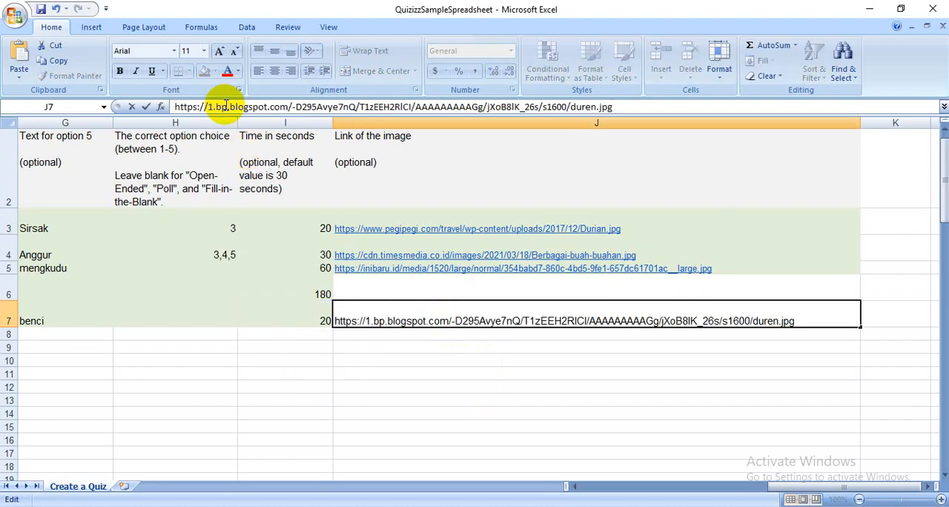
key("Return")
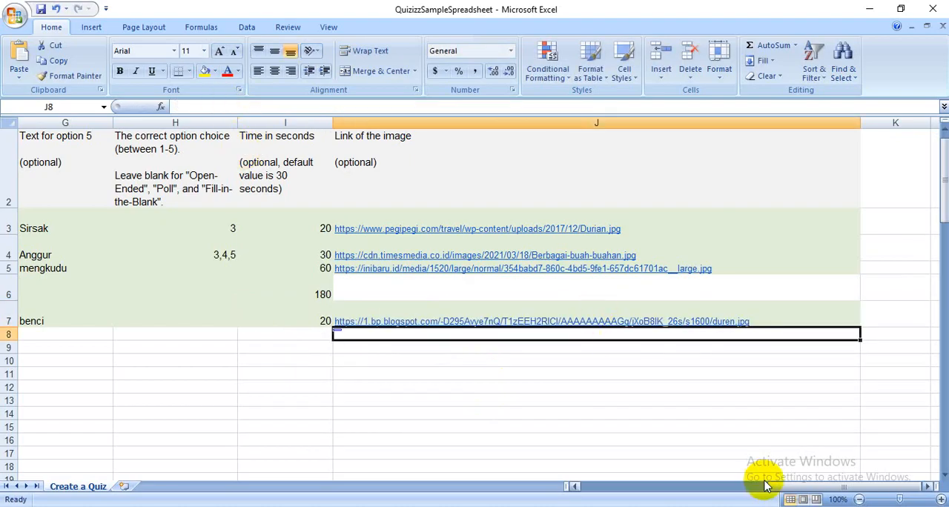
- Enter the question "Apa nama buah yang tidak pernah berbohong?" as the question text in row 8
left_click_drag(768, 487, 579, 483)
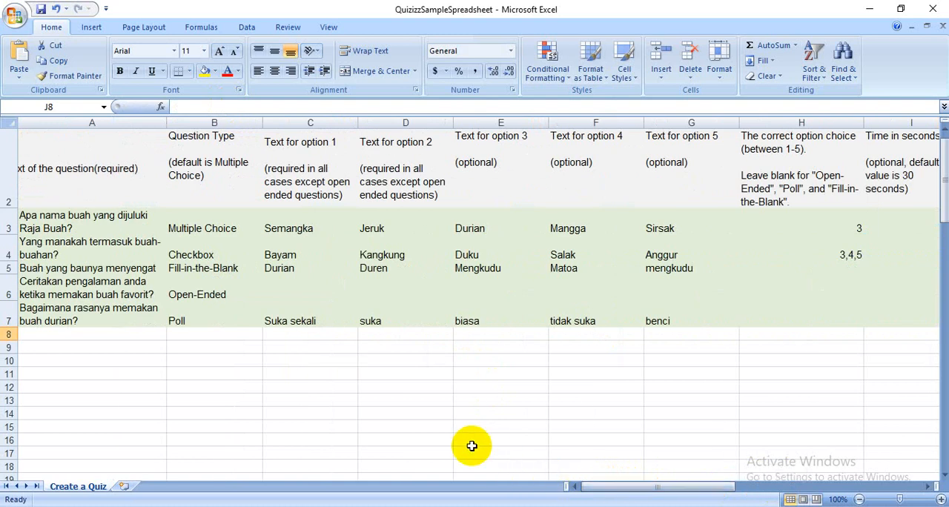
left_click(46, 337)
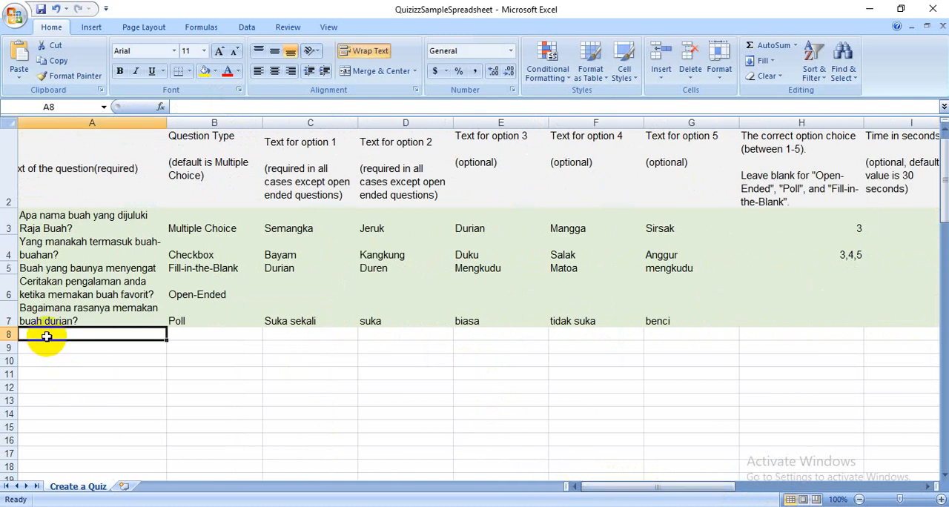
type("Apa nama ")
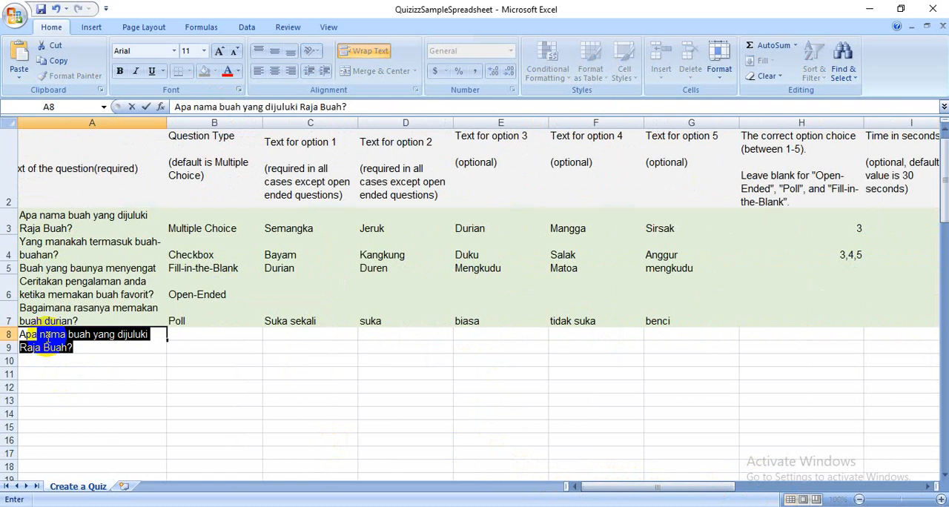
type("buah y")
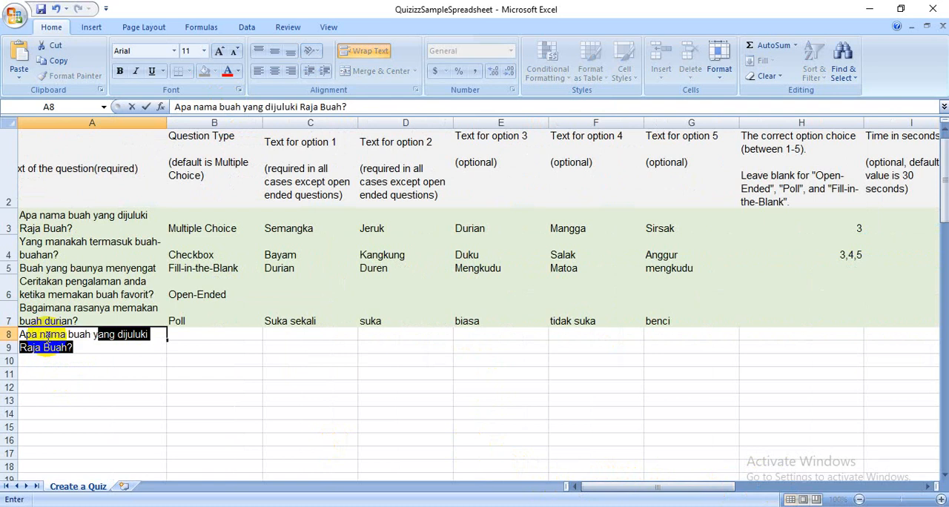
type("ang tidak pern")
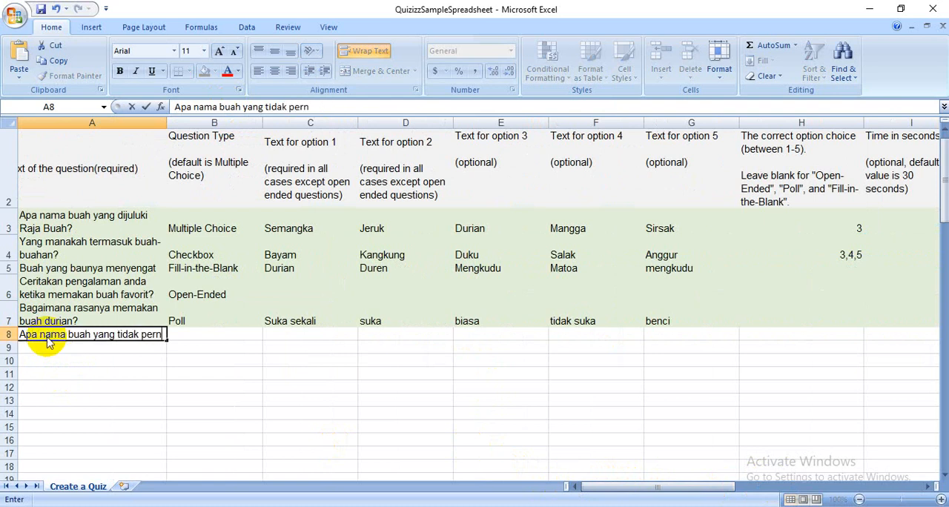
type("ah berbohong?")
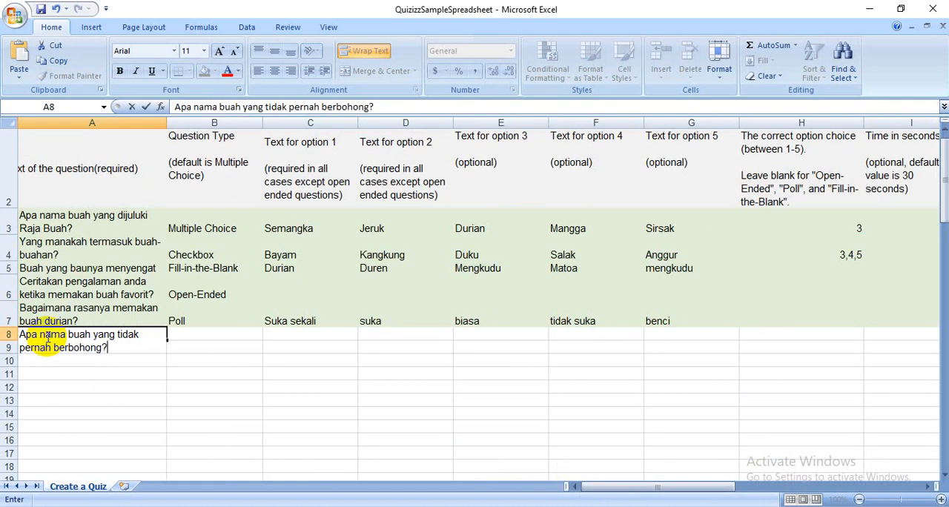
key("Return")
- Set the question type of the row 8 question to Multiple Choice
left_click(191, 345)
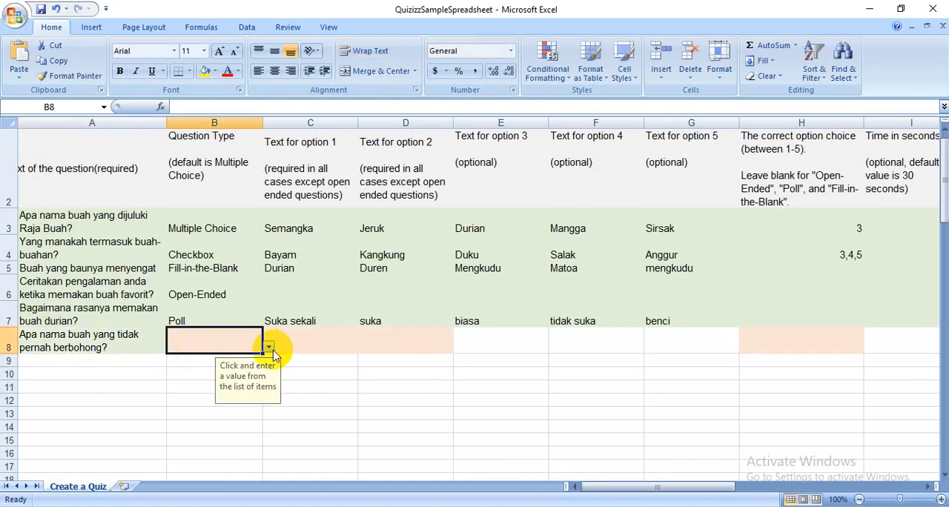
left_click(269, 348)
left_click(263, 358)
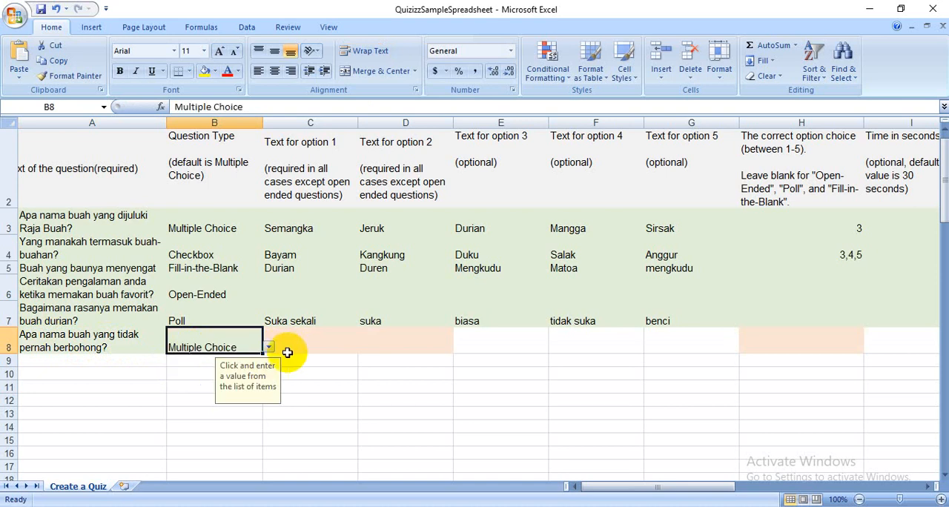
- Enter "Pepaya" and "Strawberry" as the first and second options of the row 8 question
left_click(295, 348)
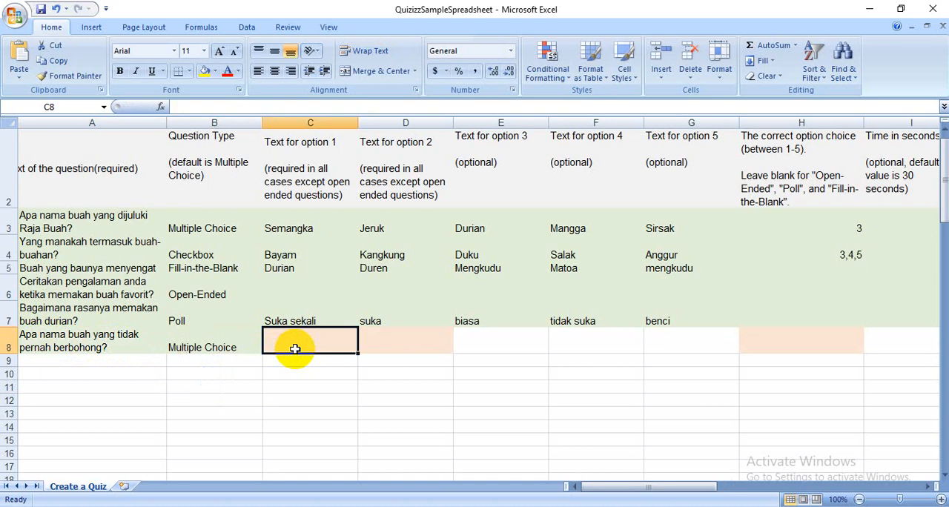
type("Pepaya")
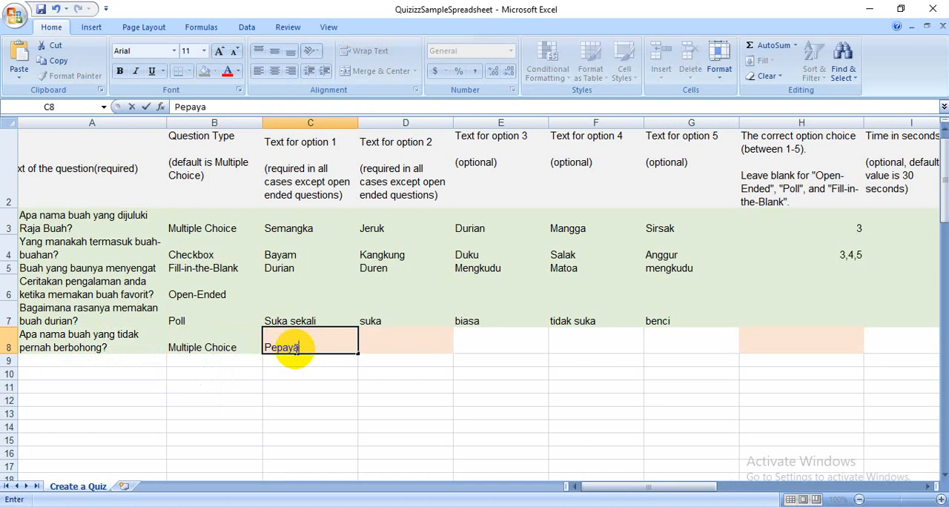
key("Tab")
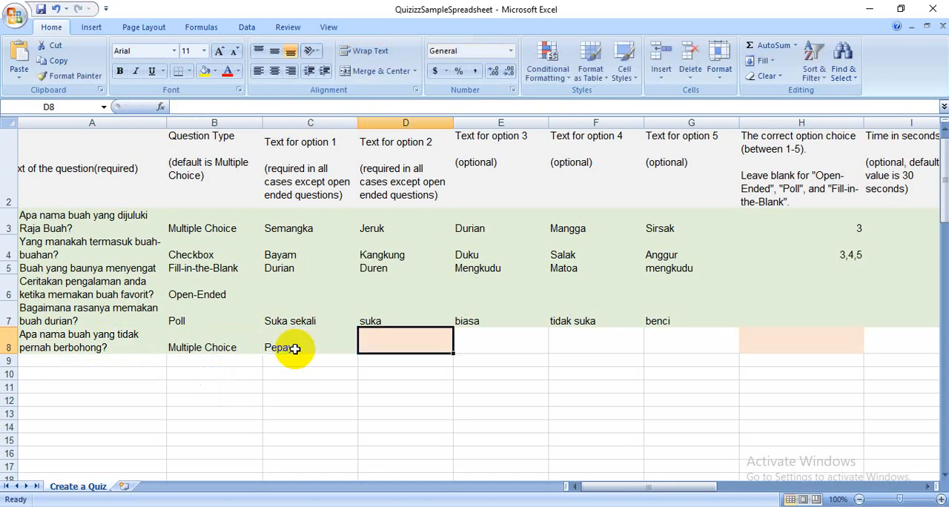
type("St")
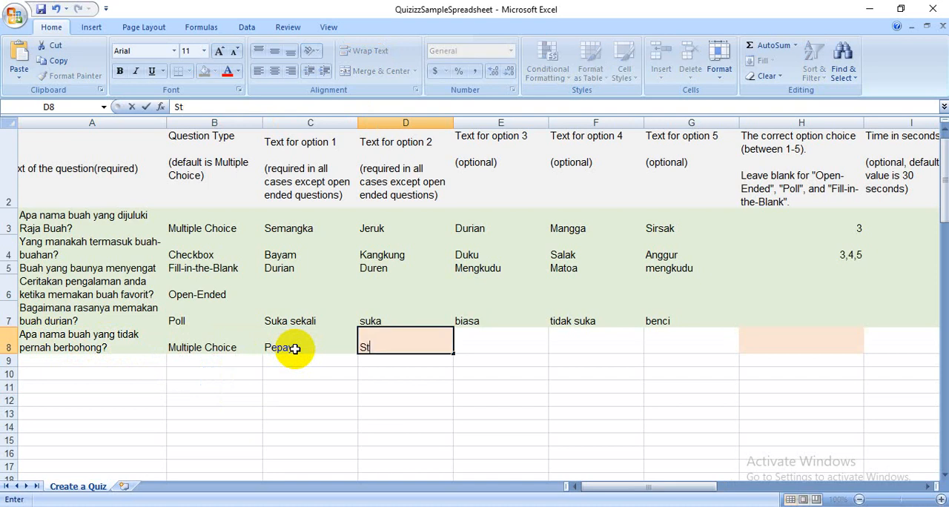
type("rawberry")
key("Tab")
- Enter "Leci" and "Manggis" as the third and fourth options of the row 8 question
type("leci")
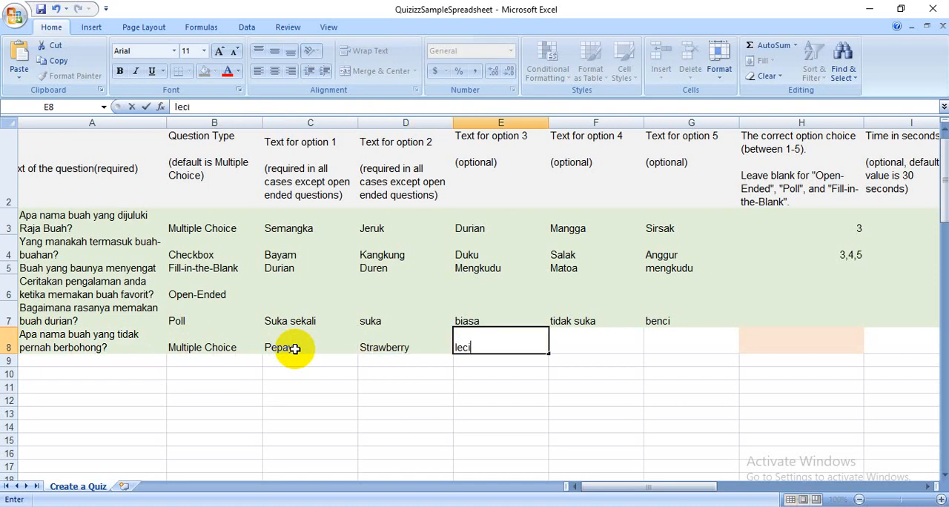
key("Tab")
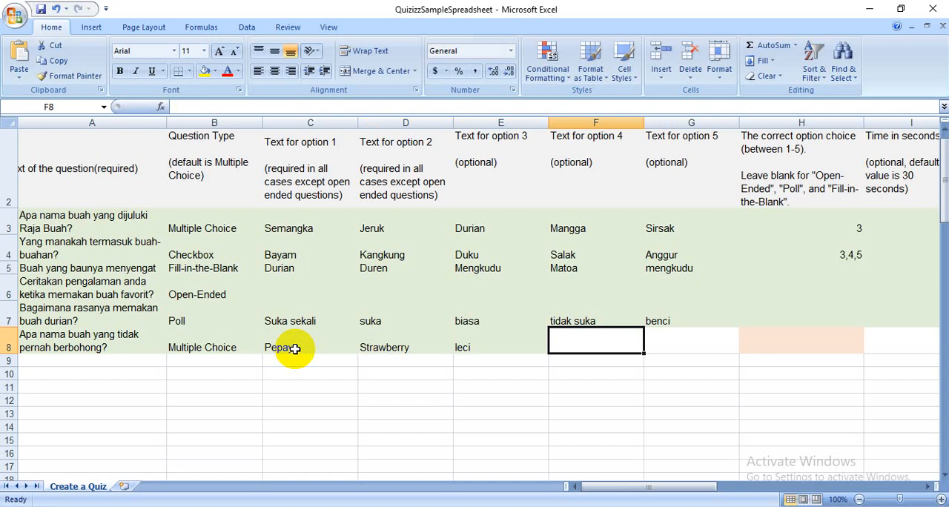
left_click(475, 349)
type("Lec")
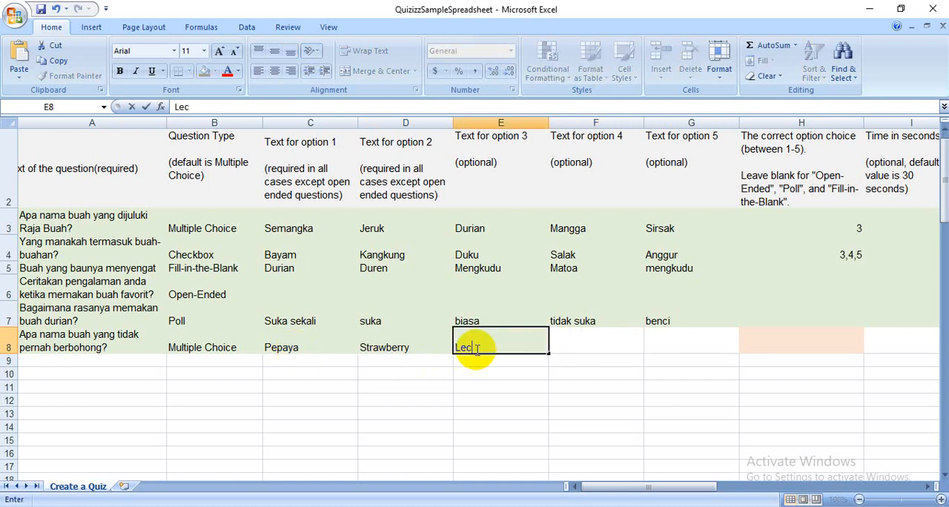
key("Tab")
type("Manggis")
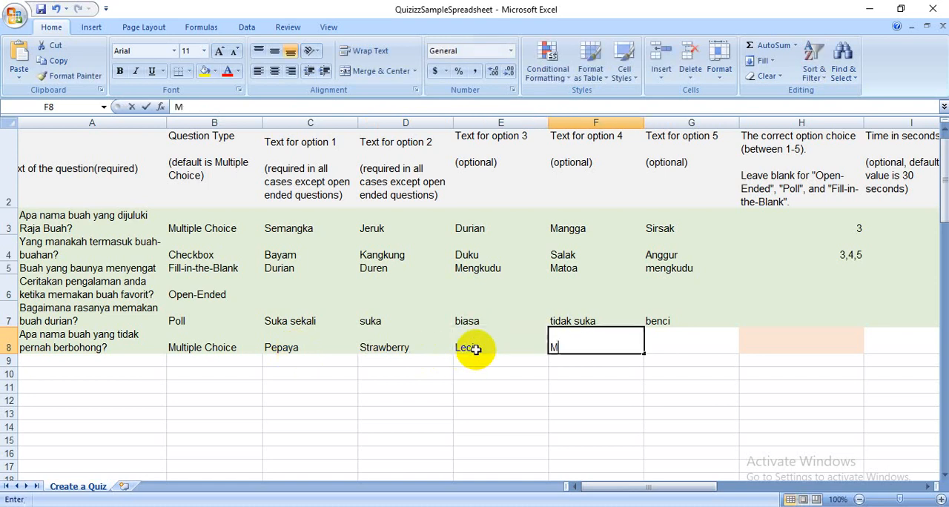
key("Tab")
key("Tab")
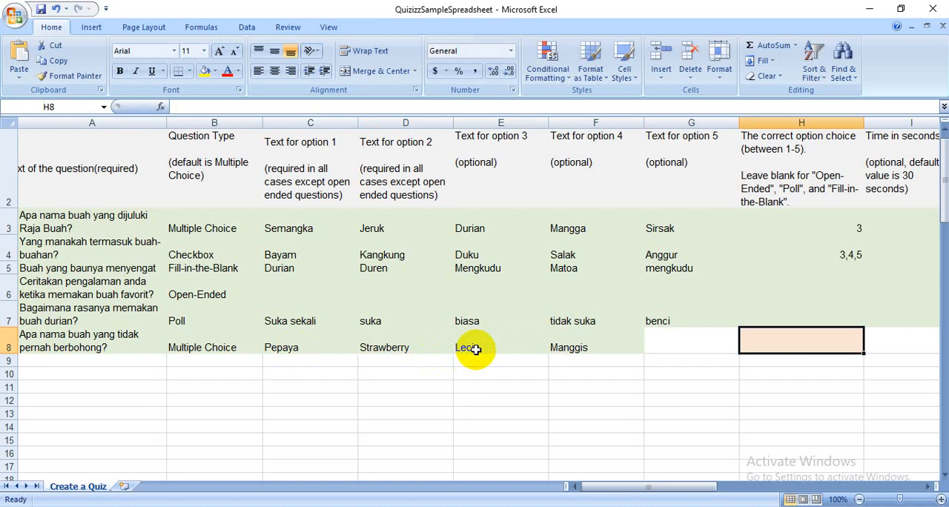
- Leave option 5 blank, and set the row 8 question's correct choice to 4 and its time limit to 30 seconds
type("4")
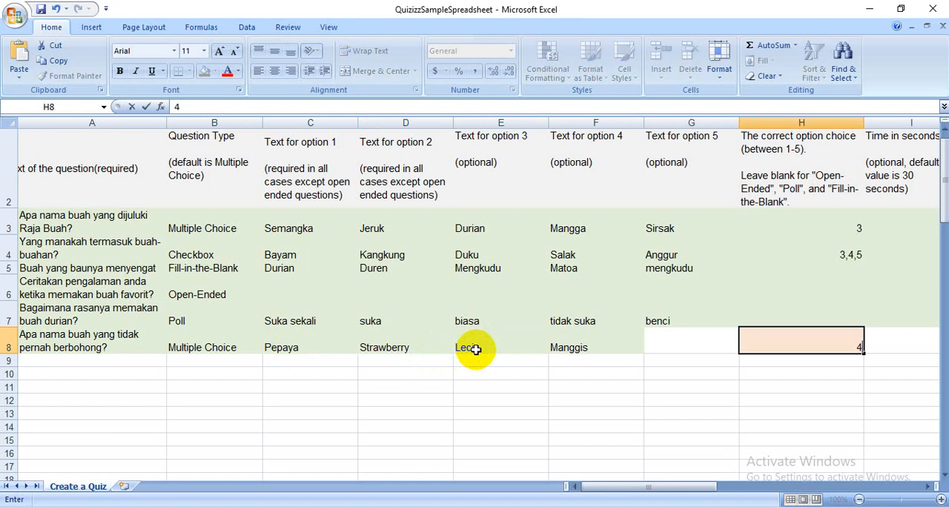
key("Tab")
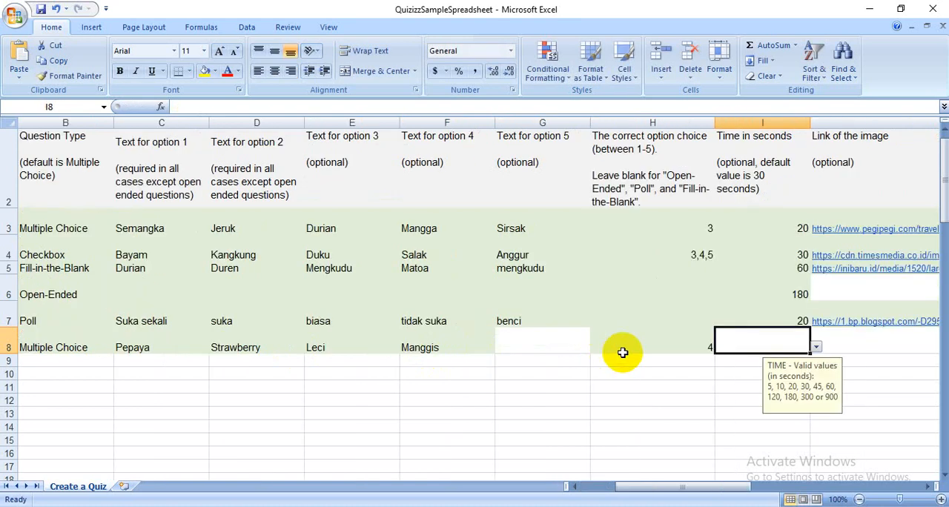
left_click(816, 347)
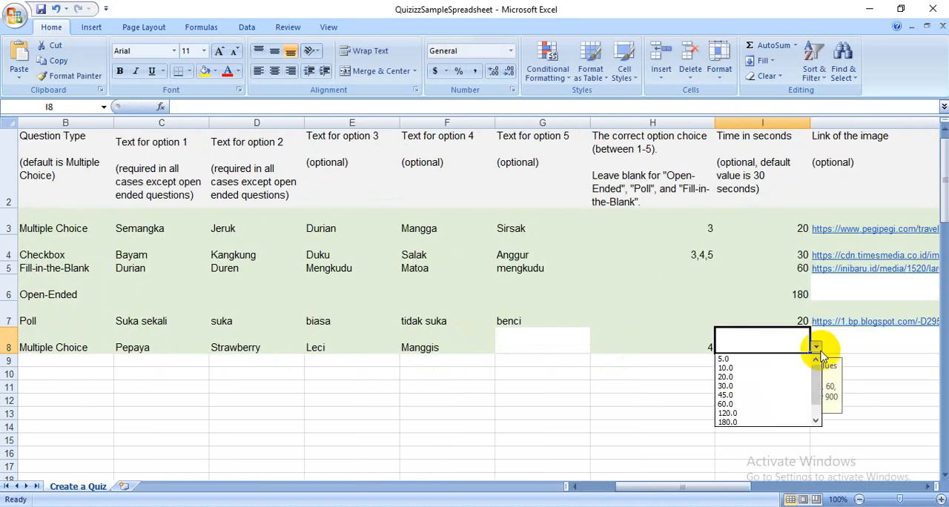
left_click(785, 387)
- Select the row 8 image link cell, switch to Chrome and search images for "manggis jpg"
left_click(841, 342)
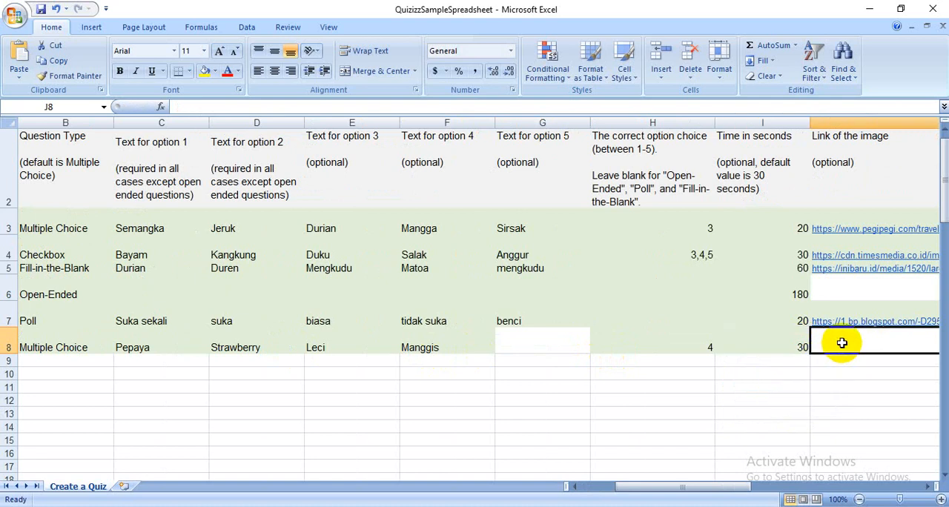
left_click(256, 506)
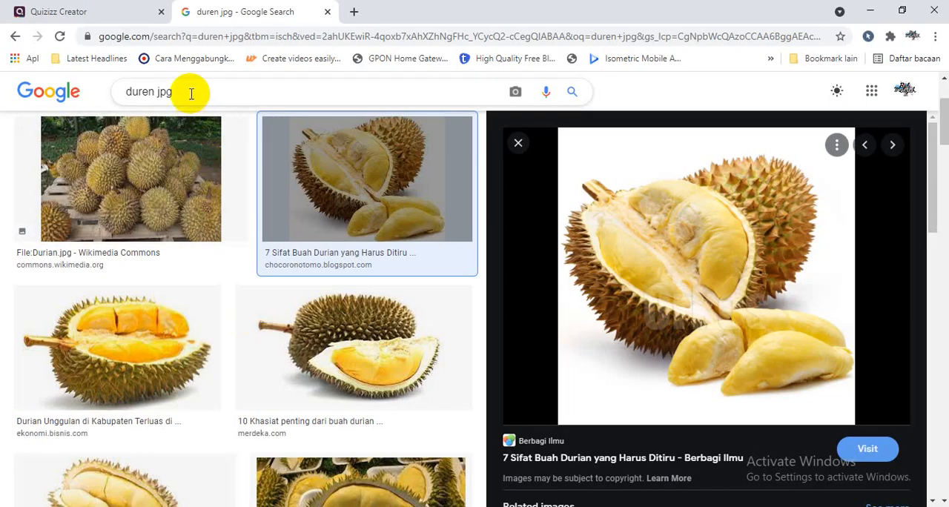
double_click(154, 92)
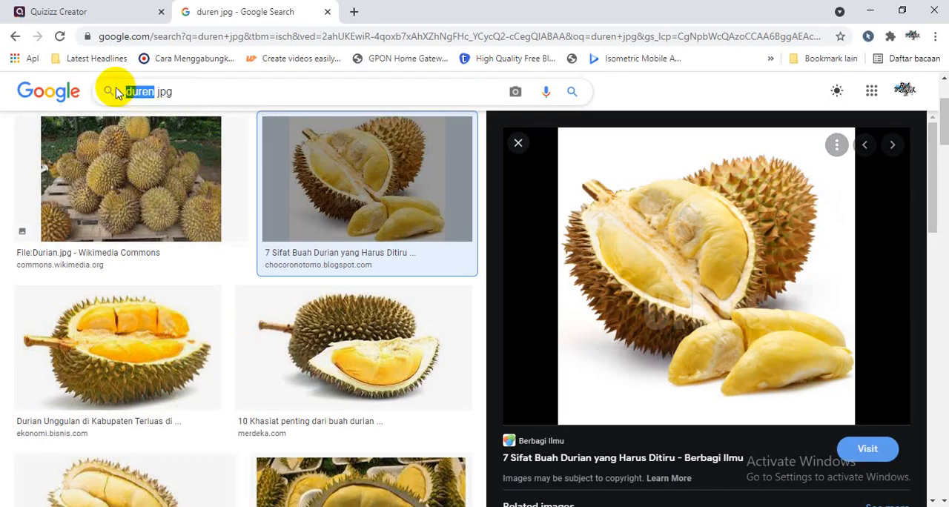
type("mangg")
type("is")
key("Return")
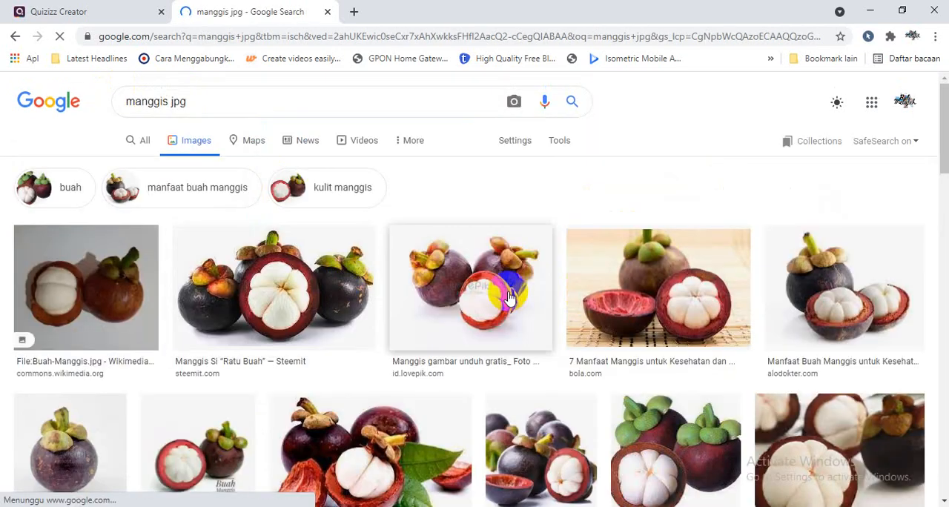
- Open the Steemit mangosteen picture from the image results and copy its image address
left_click(317, 278)
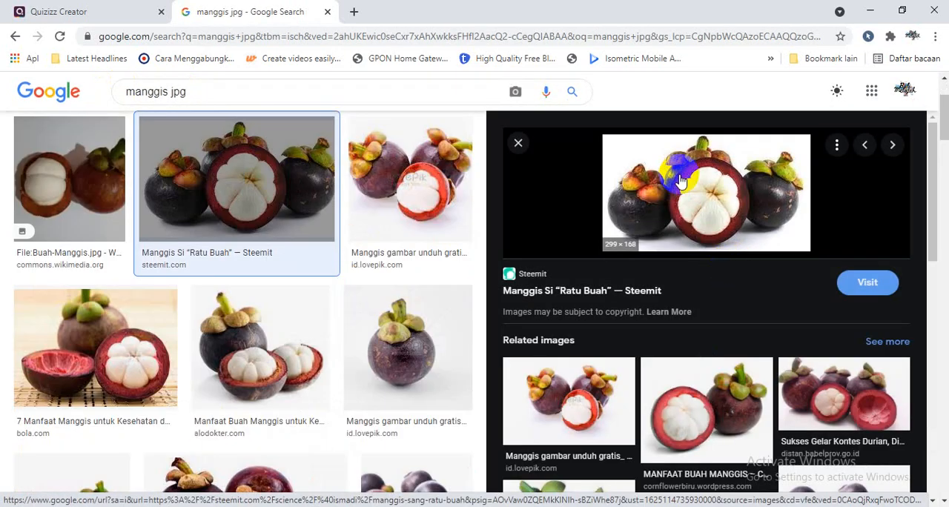
right_click(679, 175)
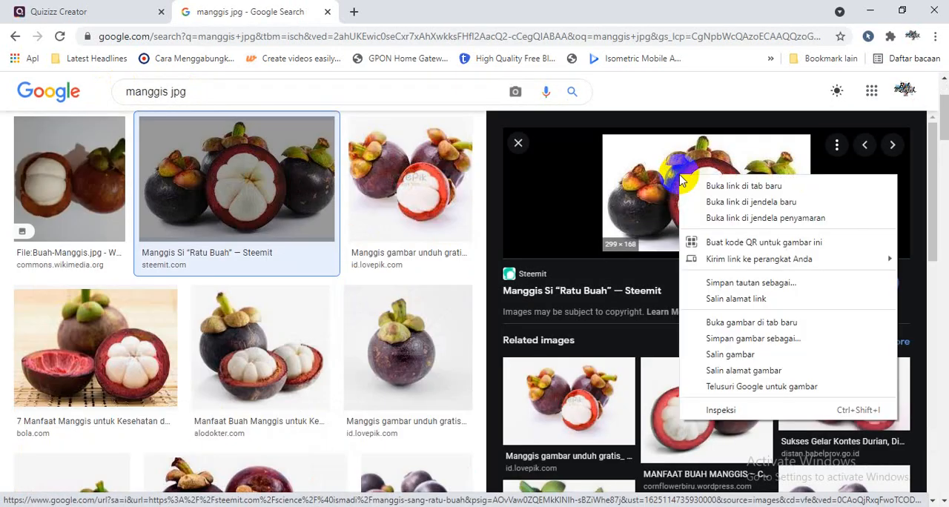
left_click(722, 371)
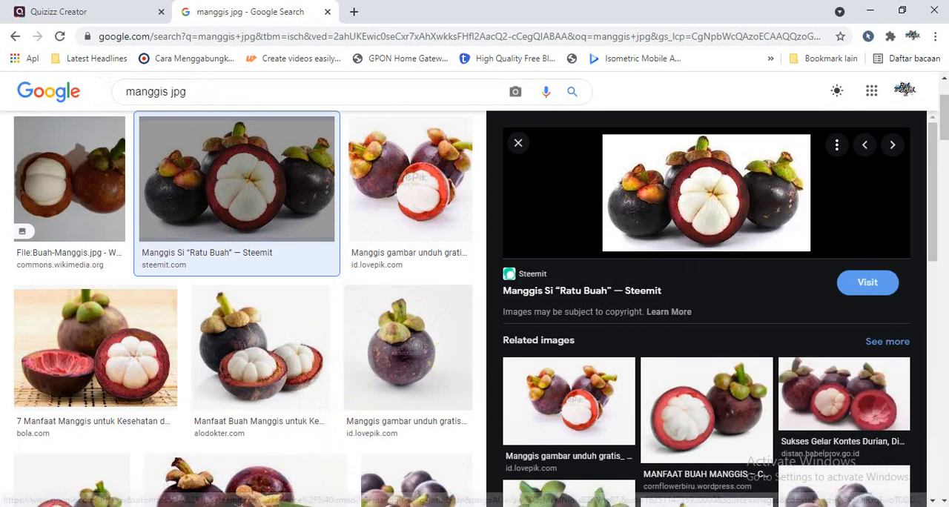
- Return to Excel and paste the copied mangosteen image address into the row 8 question's image link cell
left_click(314, 506)
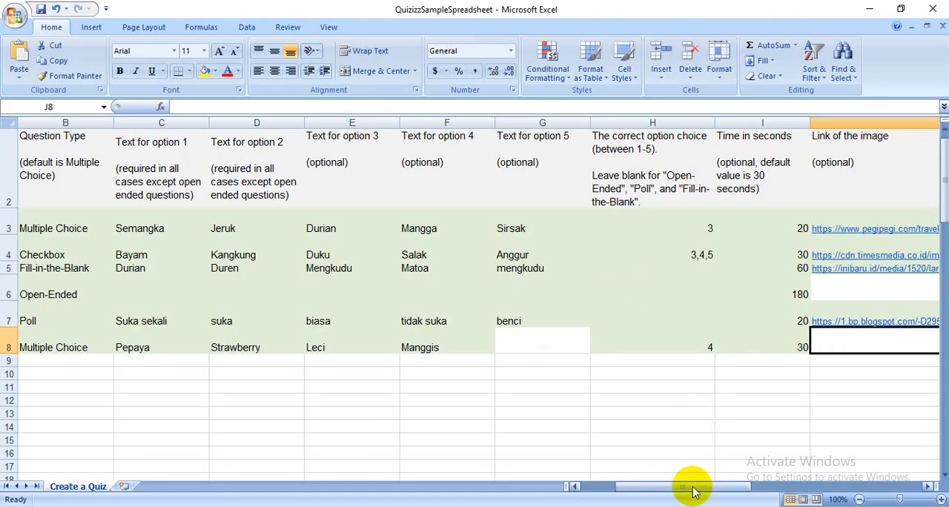
left_click_drag(690, 485, 720, 485)
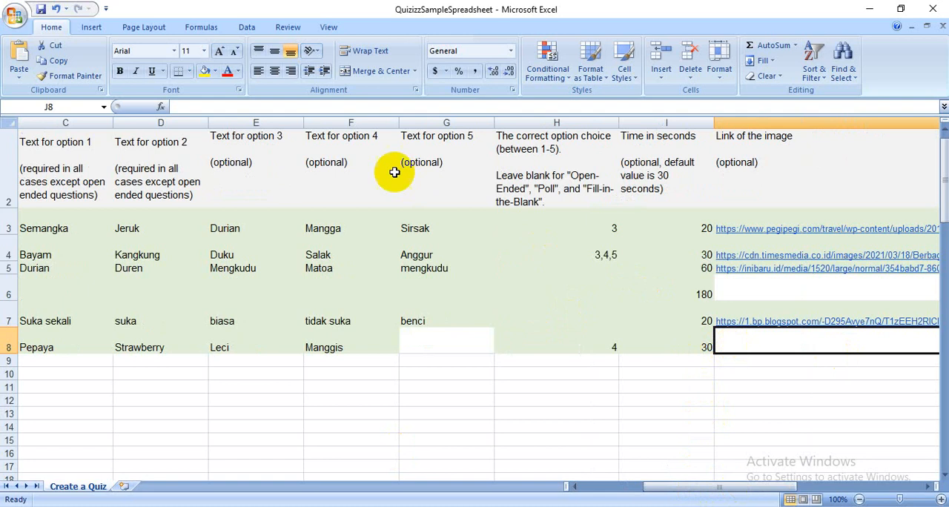
left_click(343, 109)
key("ctrl+v")
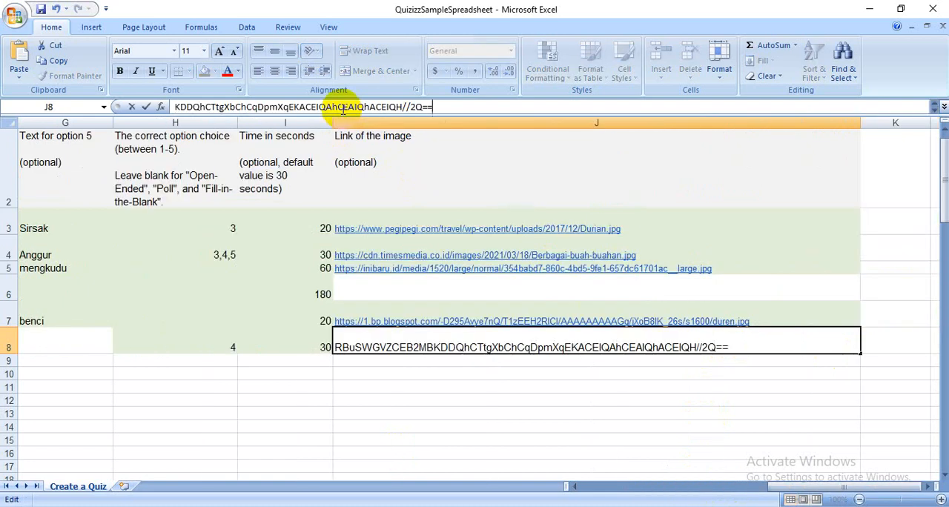
- Clear the pasted image data from the row 8 question's image link cell
left_click_drag(462, 109, 47, 105)
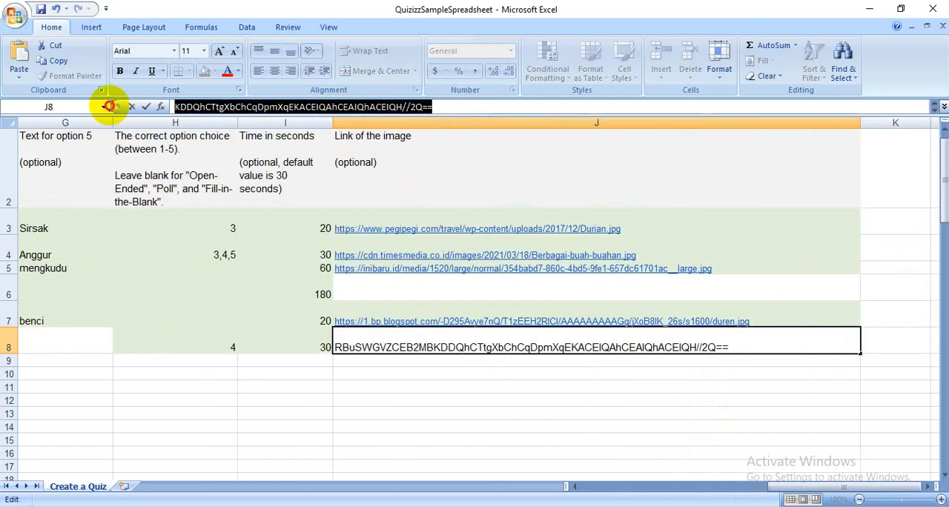
key("Delete")
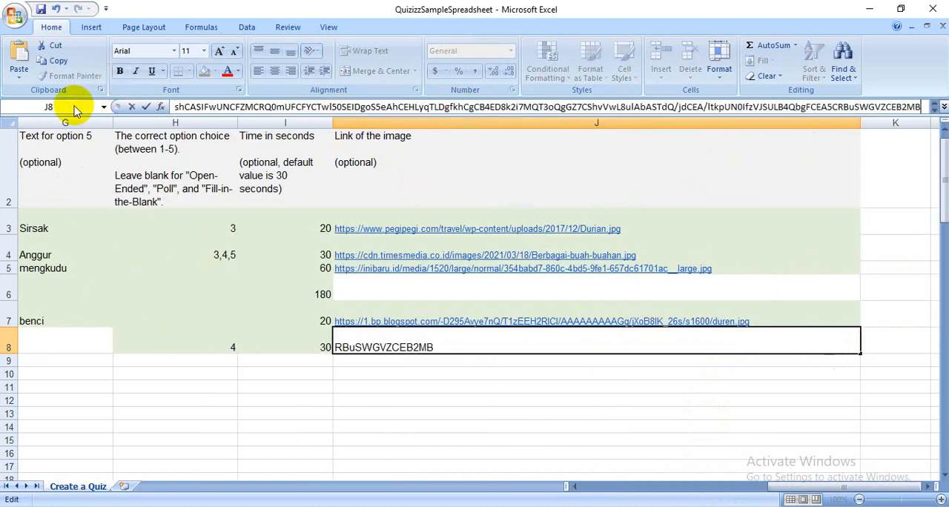
left_click(178, 107)
left_click(436, 386)
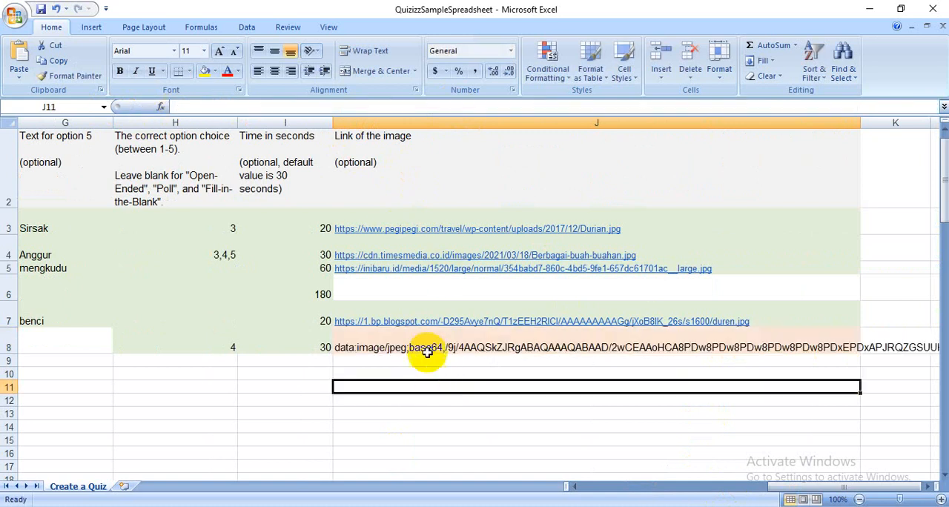
left_click(426, 341)
key("BackSpace")
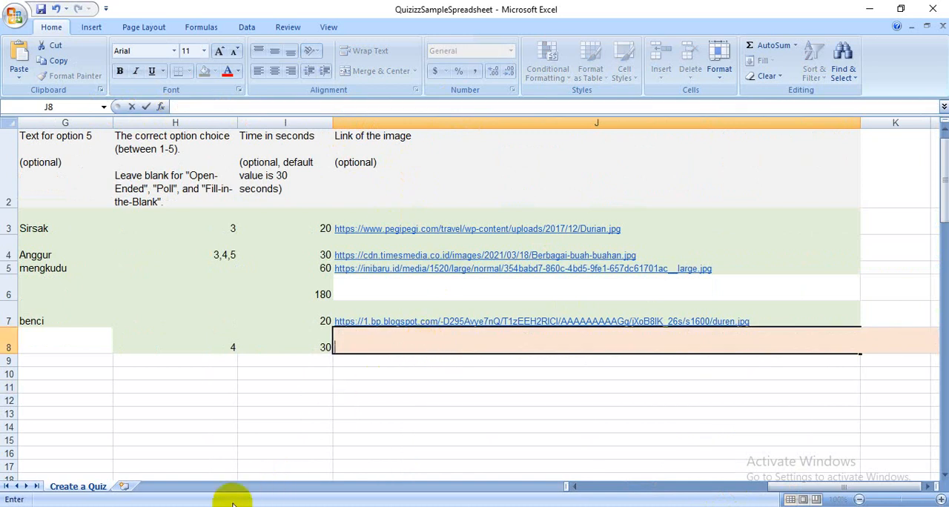
- Switch to Chrome, open the Tribun Kaltim mangosteen picture from the image results and copy its image address
left_click(195, 506)
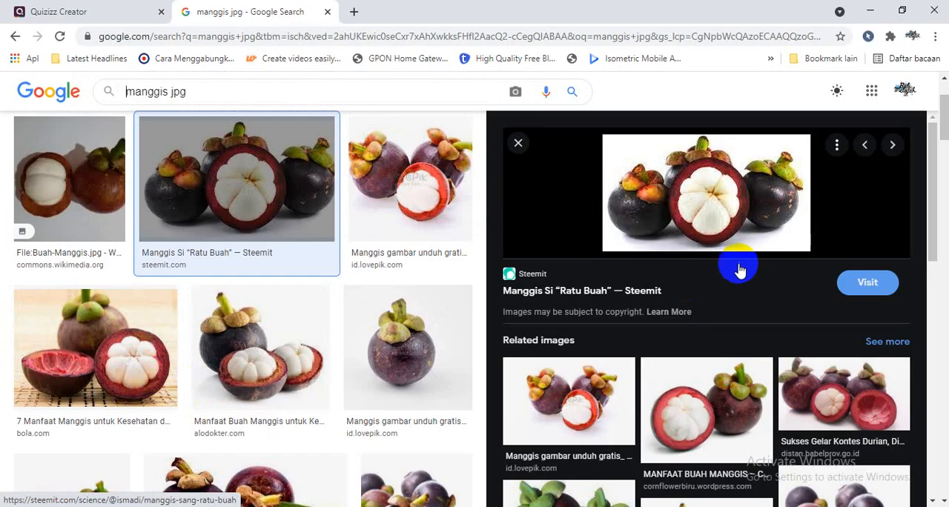
left_click(385, 391)
left_click(248, 454)
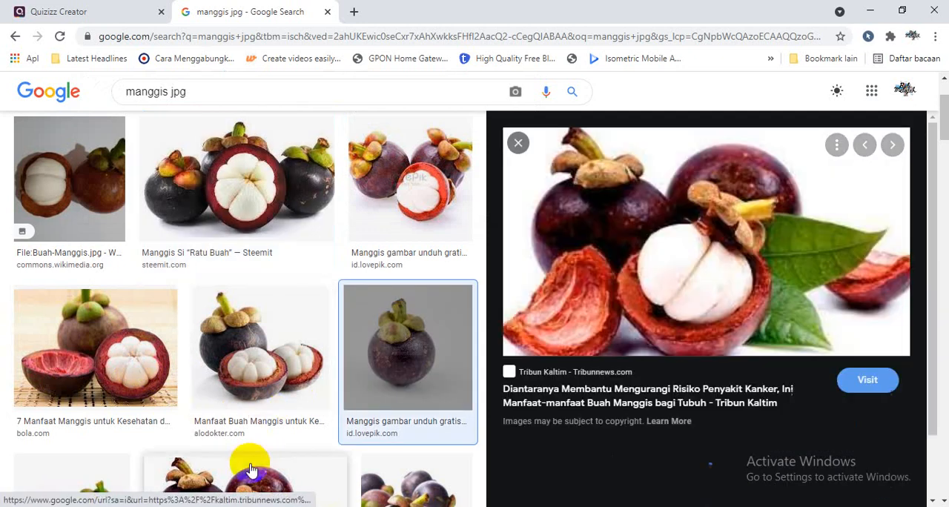
right_click(689, 224)
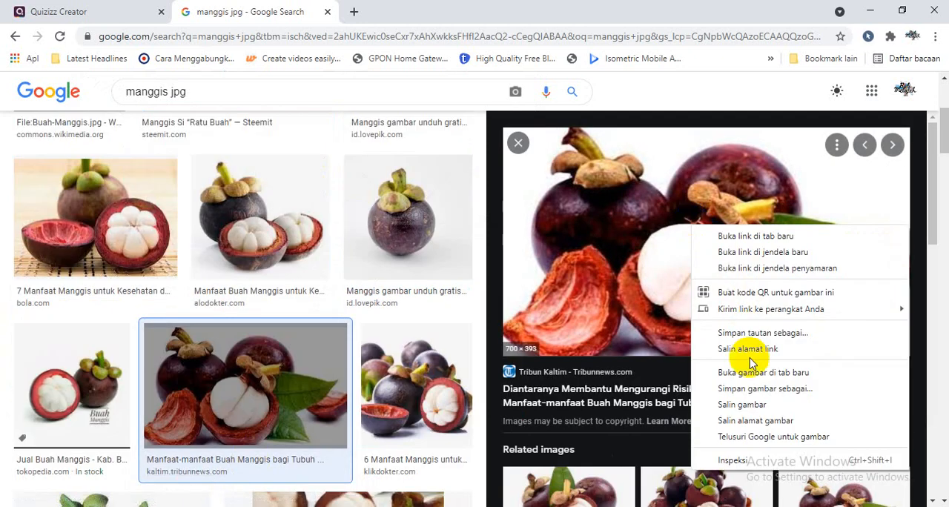
left_click(754, 421)
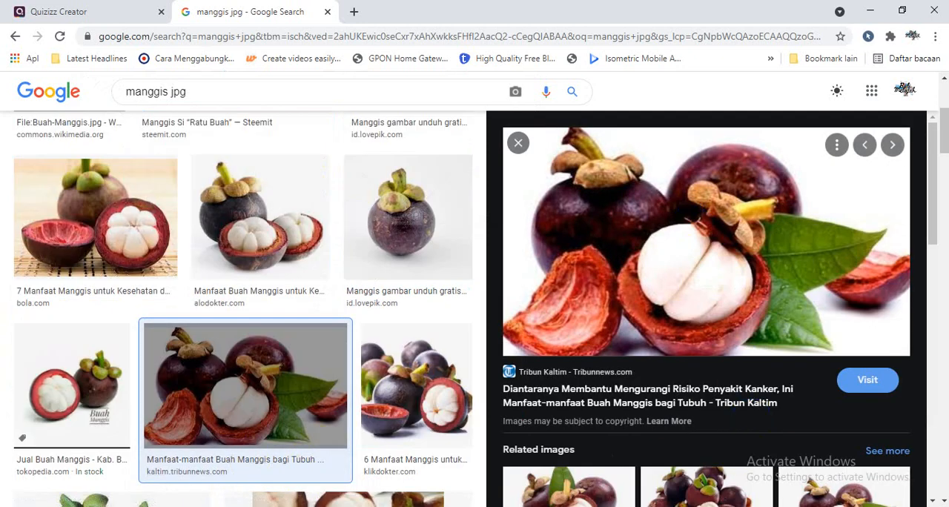
- Return to Excel and enter the copied Tribun mangosteen image address in the row 8 question's image link cell
key("alt+Tab")
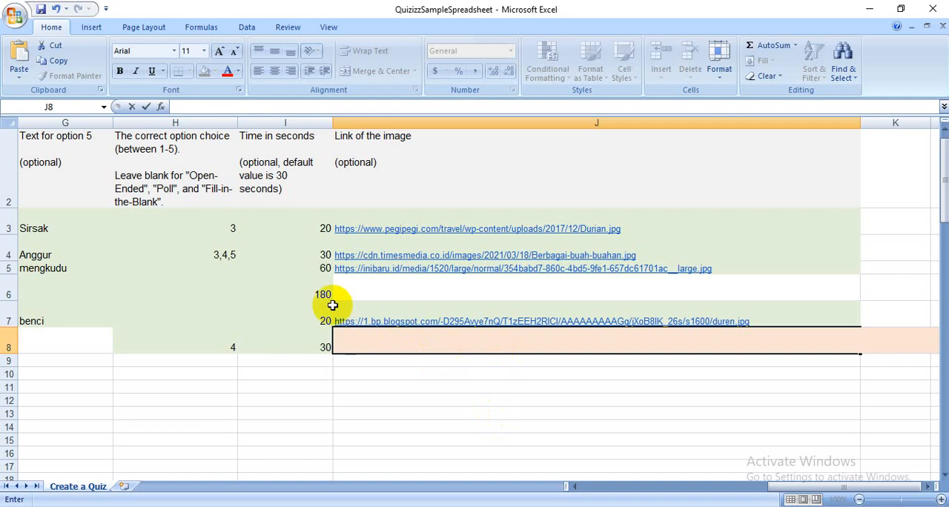
left_click(236, 108)
type("https://cdn-2.tstatic.net/kaltim/foto/bank/images/tribunmanadocoid-11-manfaat-tak-biasa-buah-manggis.jpg")
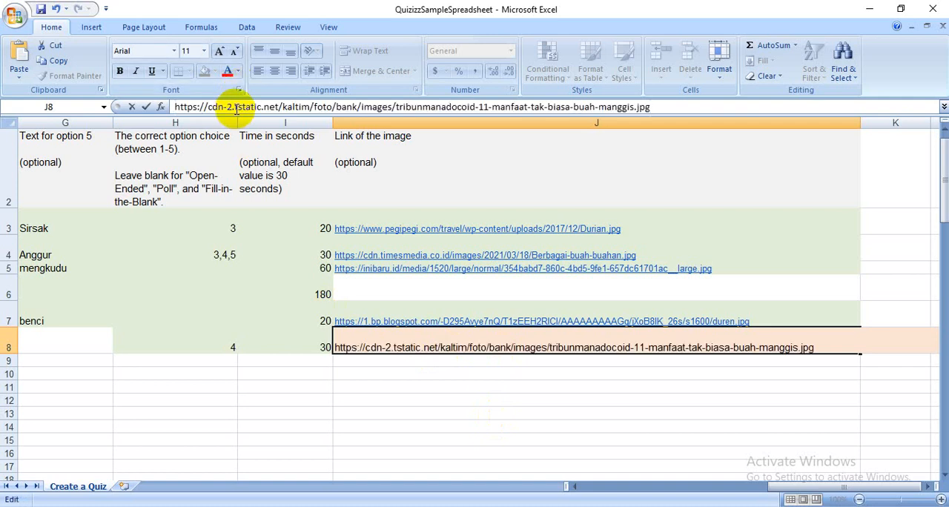
key("Return")
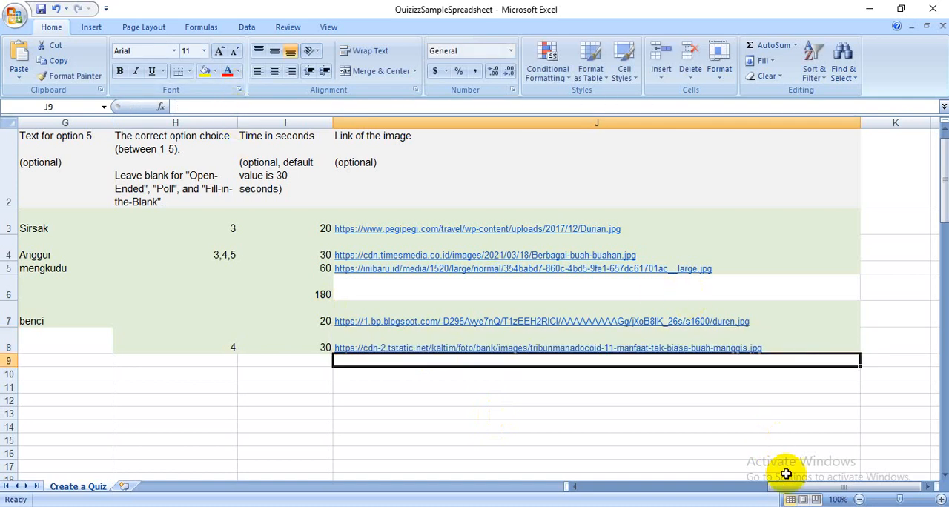
- Check the question rows across the sheet and close the QuizizzSampleSpreadsheet workbook
left_click_drag(791, 490, 636, 487)
left_click(593, 403)
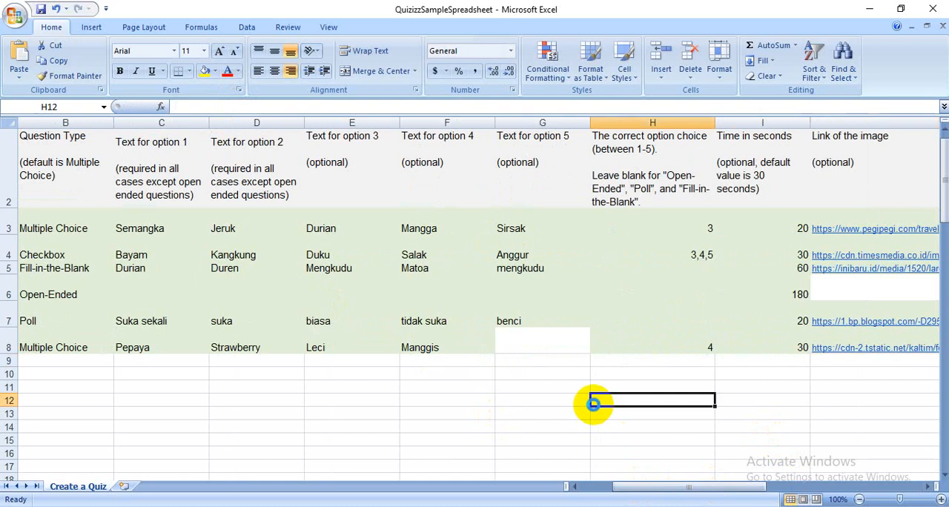
left_click(933, 10)
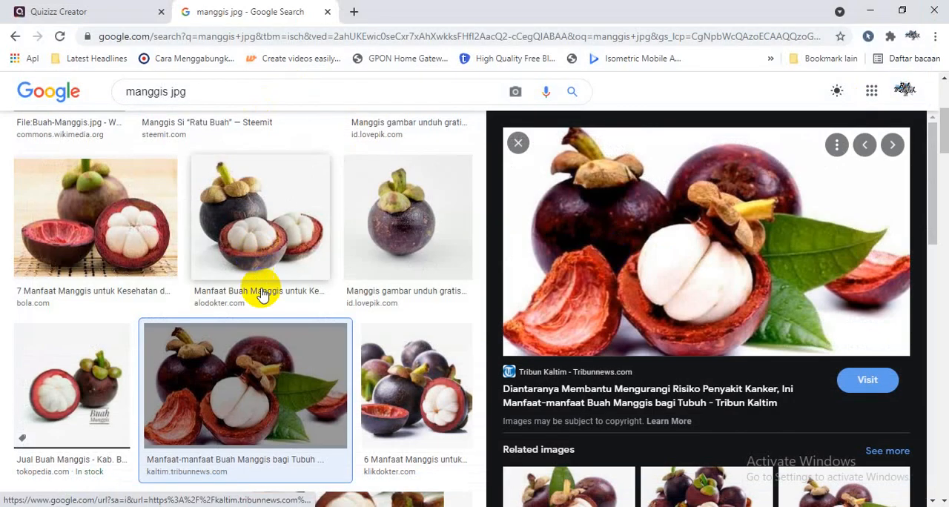
- Switch to the Quizizz editor and upload the QuizizzSampleSpreadsheet file from Downloads to the spreadsheet import
left_click(85, 14)
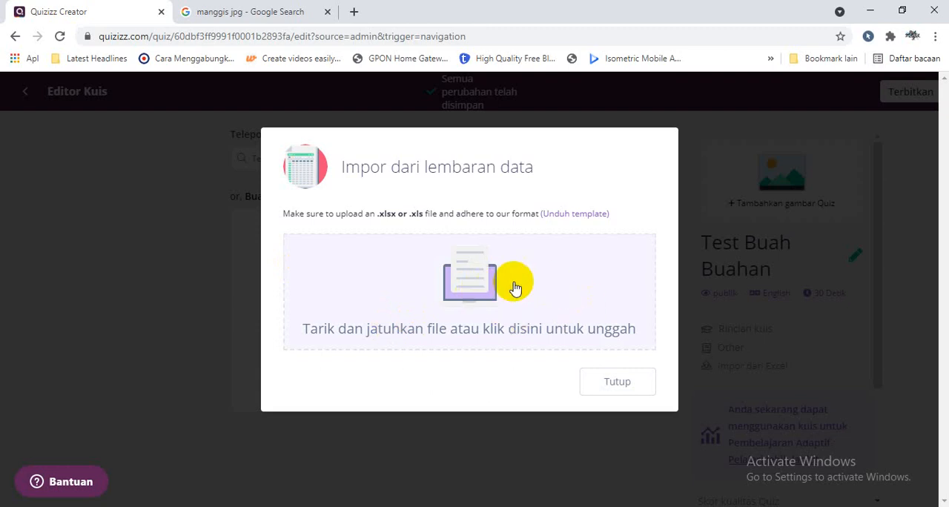
left_click(484, 288)
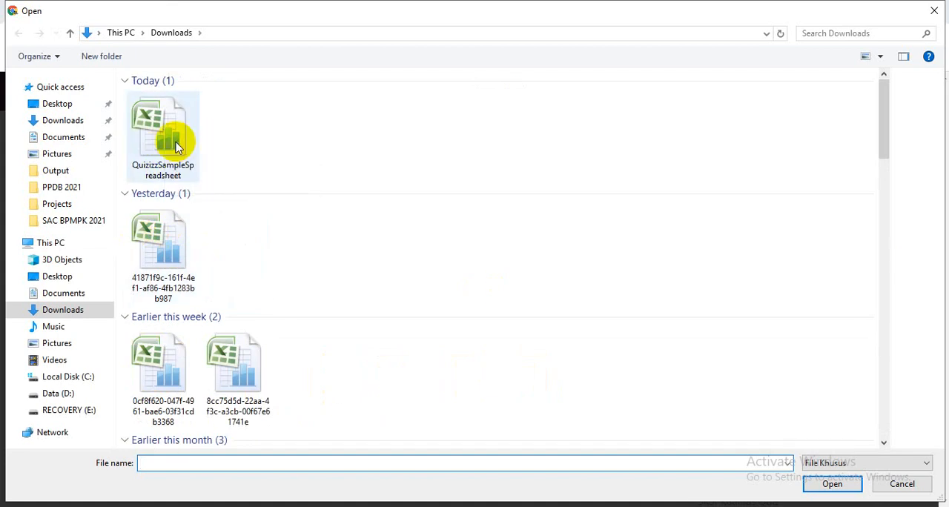
left_click(175, 146)
left_click(832, 483)
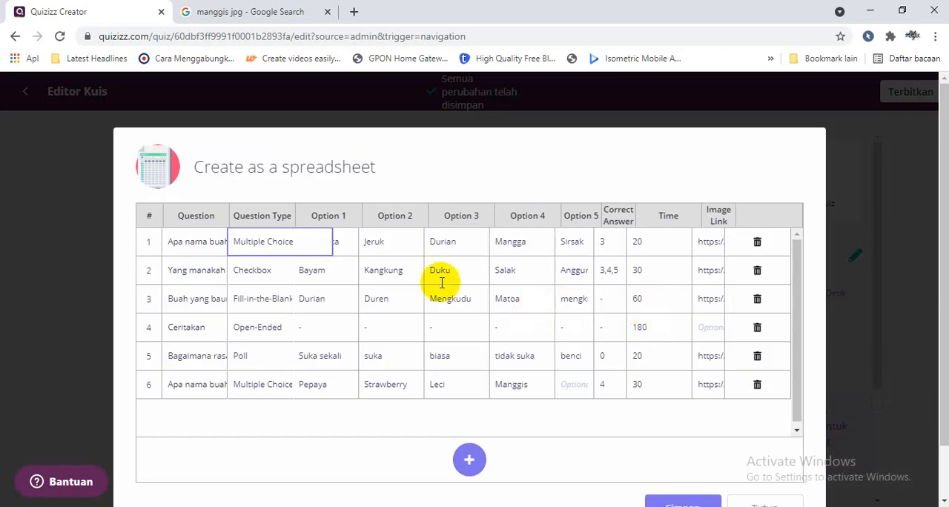
- View the question type choices for question 2, add an empty question row to the imported table and delete it again
left_click(307, 272)
left_click(275, 273)
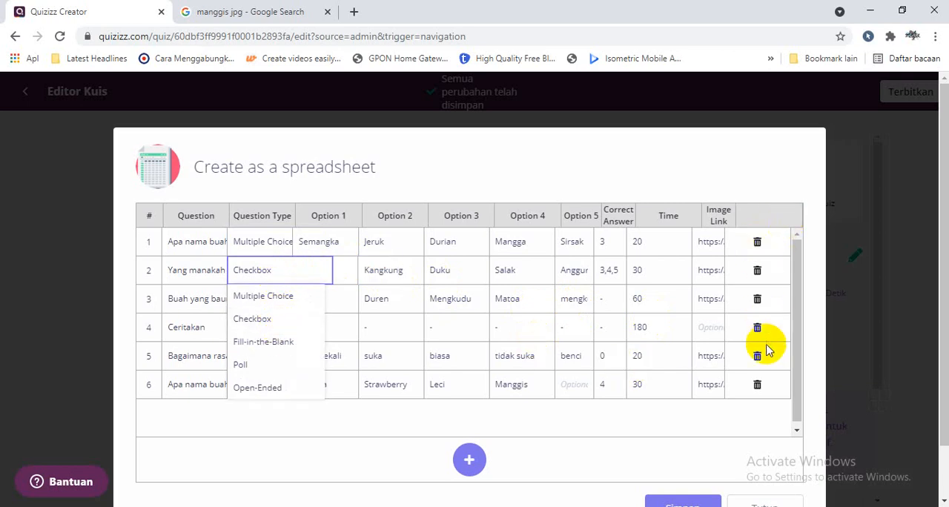
left_click(471, 461)
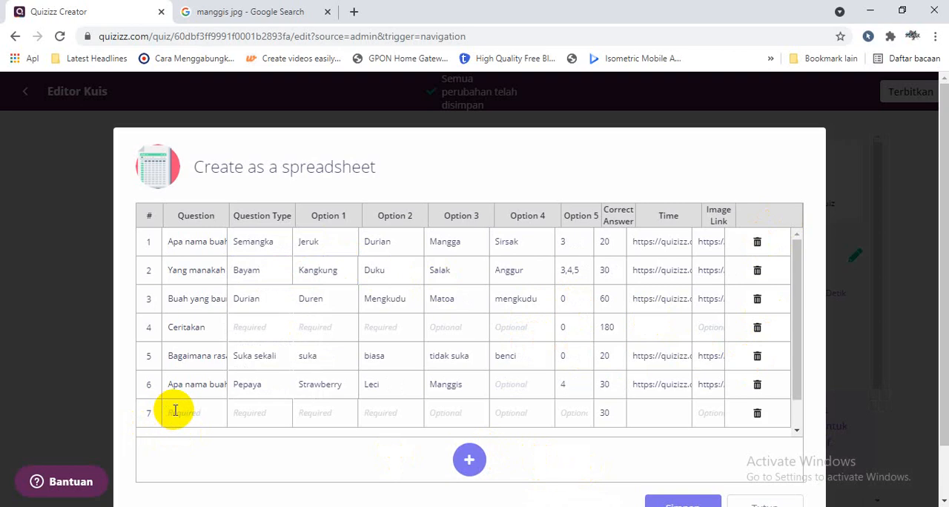
left_click(344, 410)
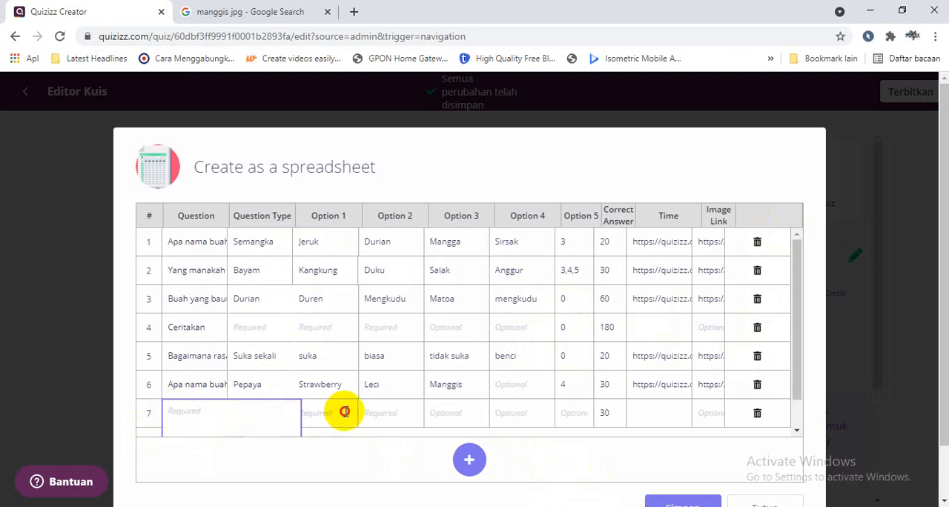
left_click(201, 413)
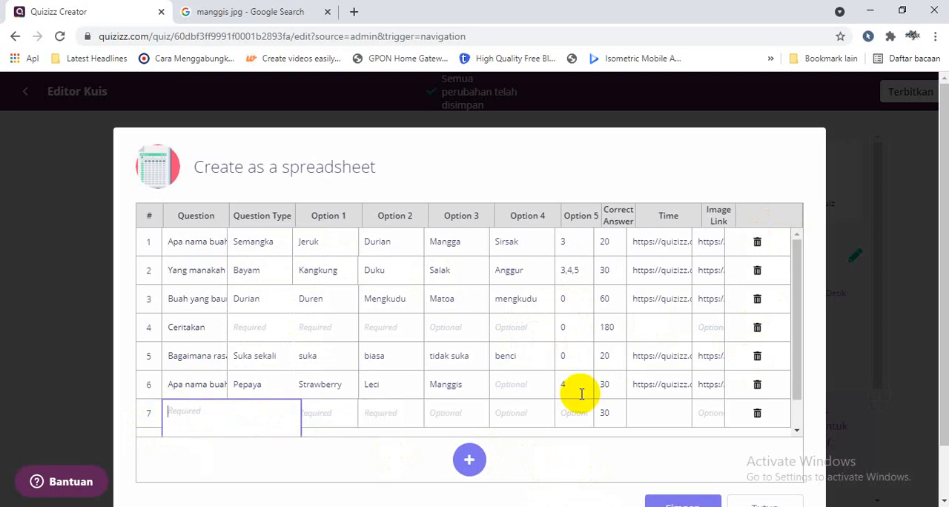
left_click(757, 423)
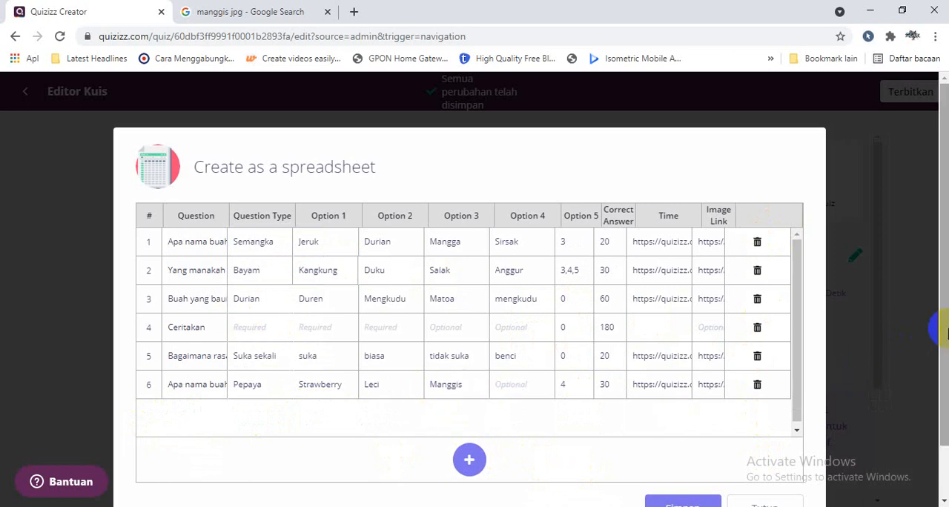
- Save the imported spreadsheet questions to the quiz and review questions 1 through 6 in the editor
left_click_drag(932, 329, 941, 396)
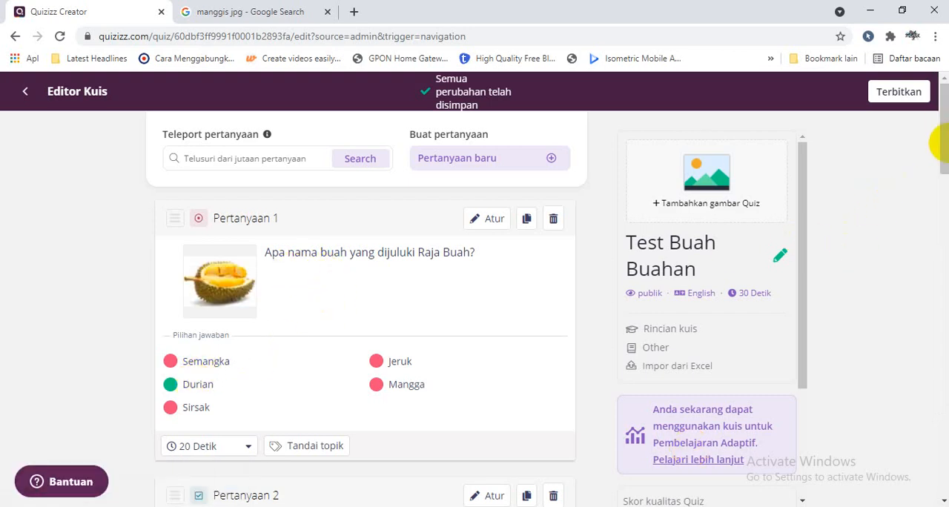
left_click_drag(939, 144, 938, 289)
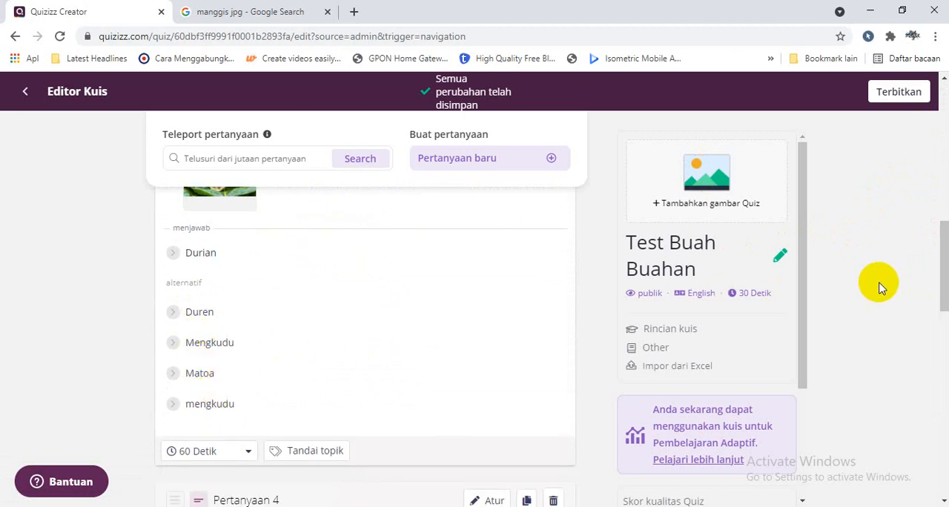
left_click_drag(939, 274, 942, 335)
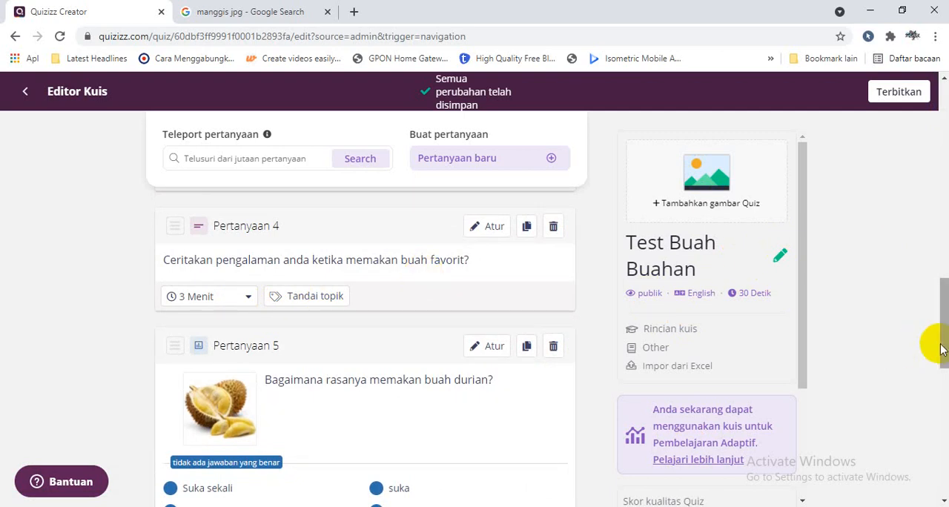
left_click_drag(944, 348, 944, 376)
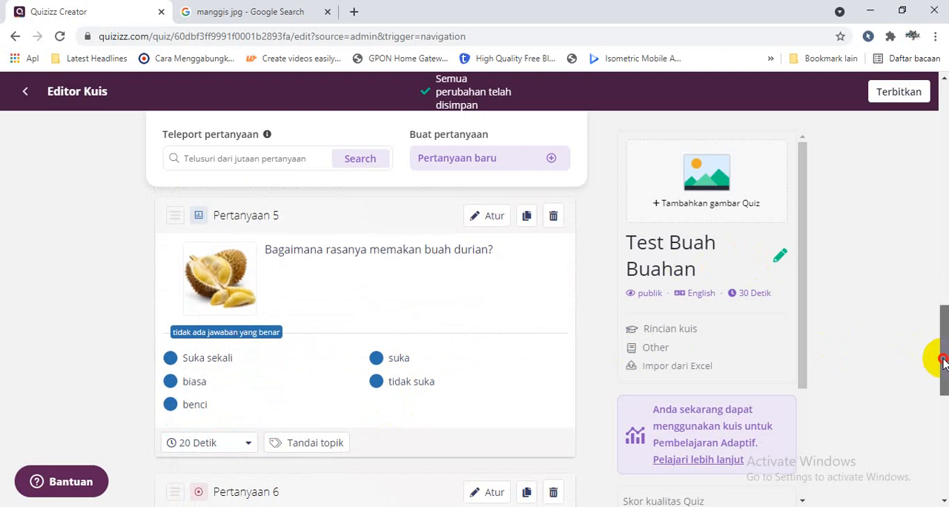
scroll(943, 363, "down", 4)
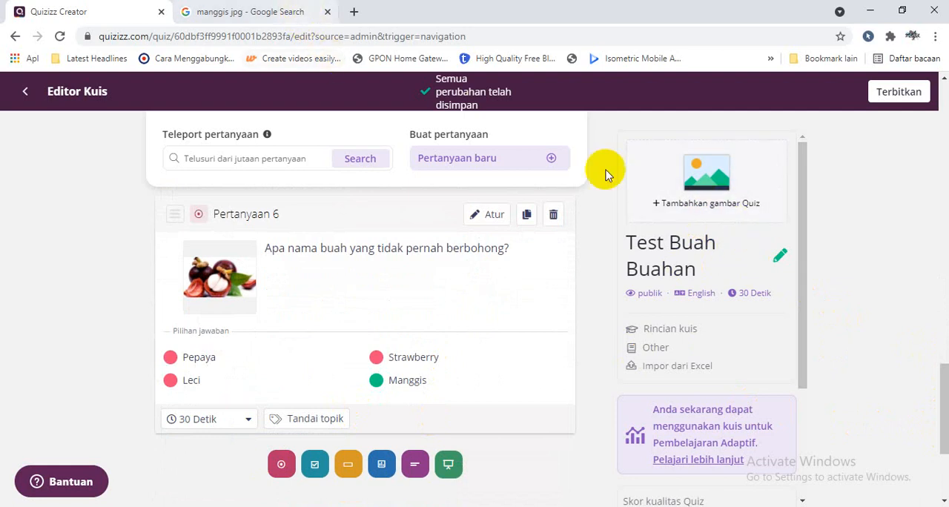
- Go to the Google Images results and search for "buah buahan jpg"
left_click(245, 12)
left_click_drag(161, 92, 2, 84)
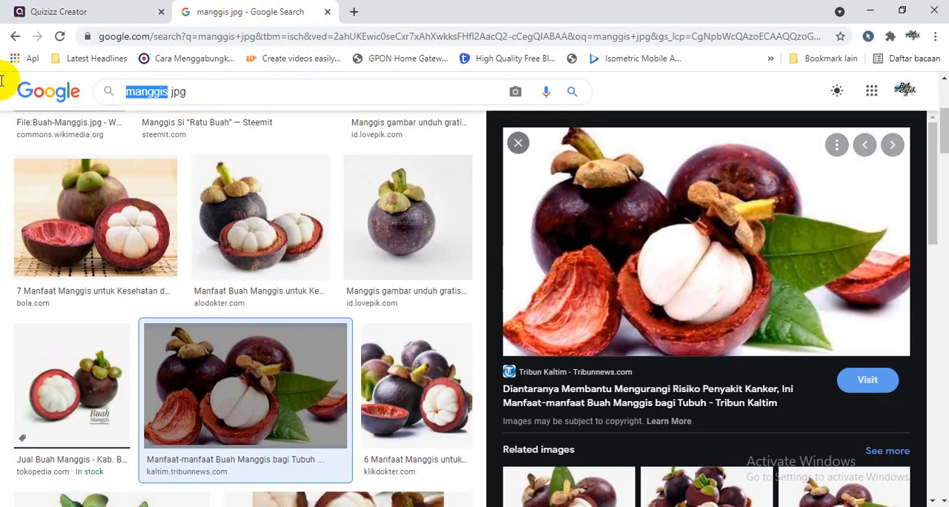
type("buah buahan")
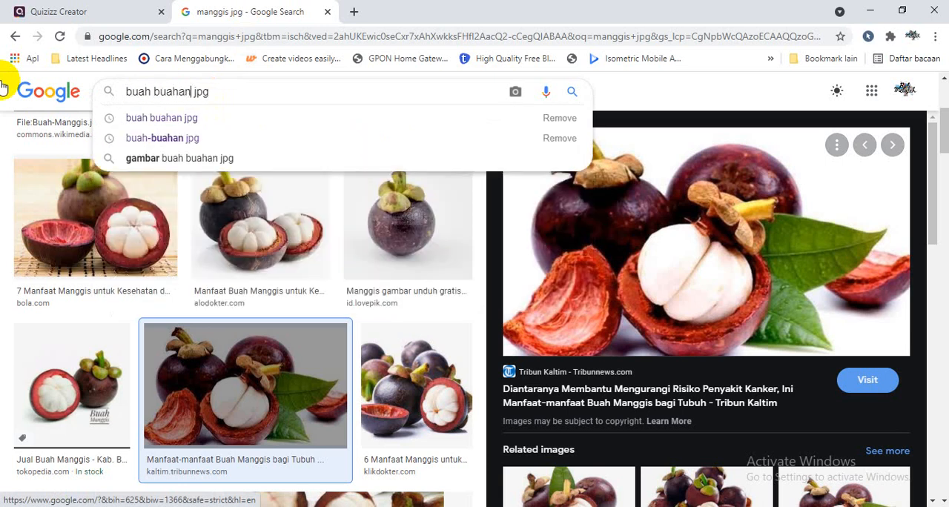
key("Return")
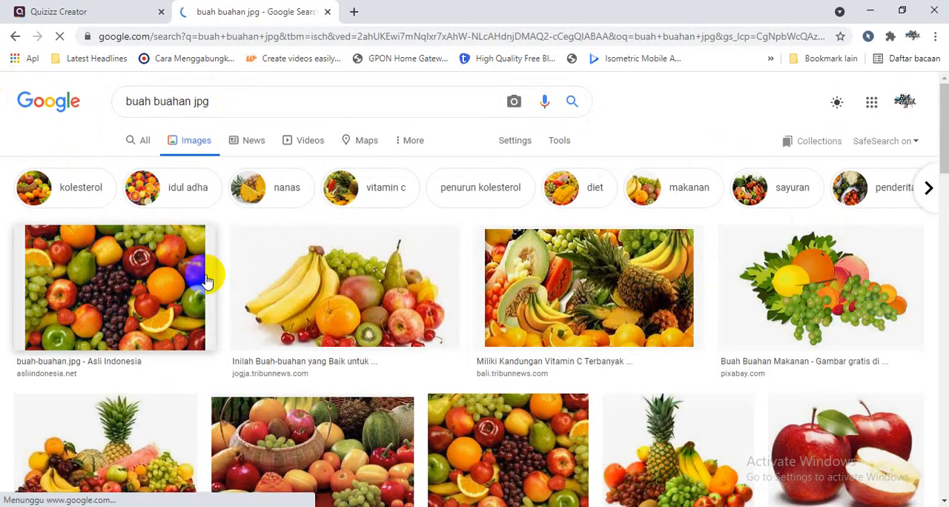
- Open the Tribun Jogja mixed fruit picture from the image results and copy its image address
left_click(355, 295)
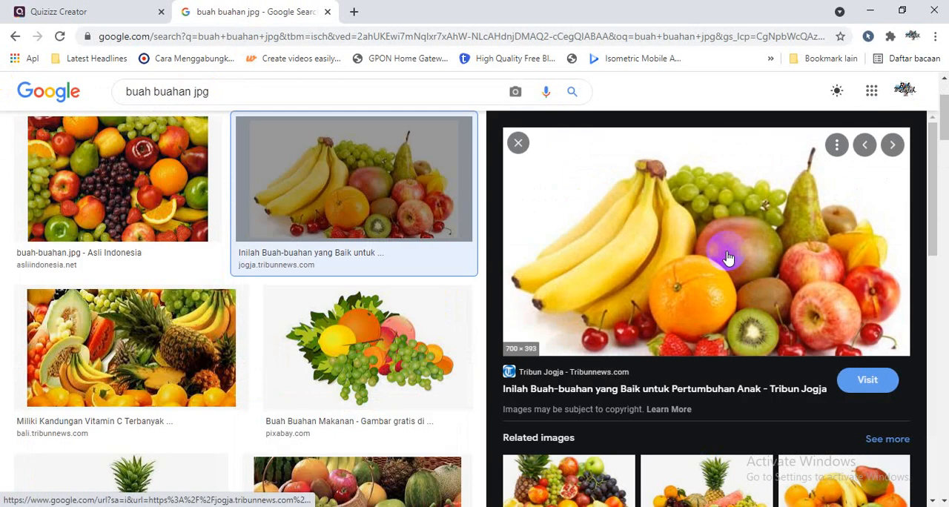
right_click(705, 236)
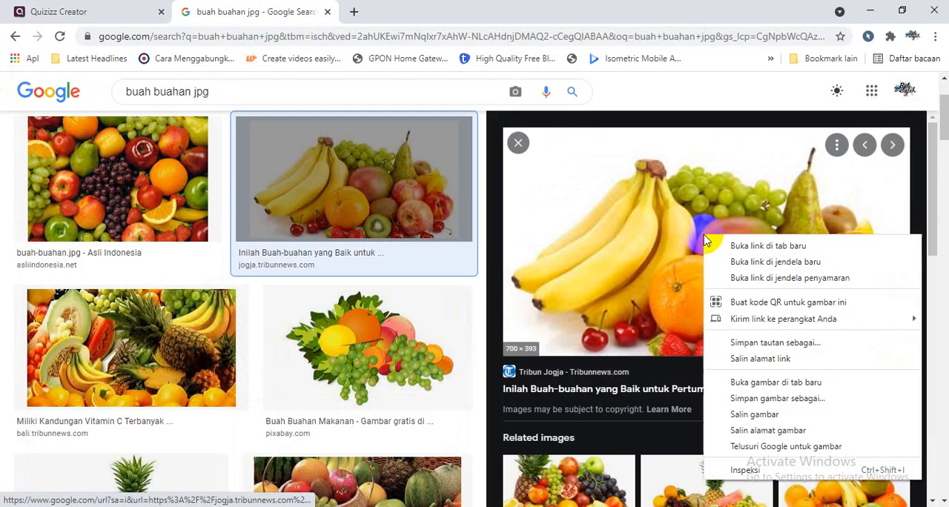
left_click(747, 434)
- Return to the Quizizz editor, open the quiz name and subject settings, and save them as Test Buah Buahan and Lainnya
left_click(99, 9)
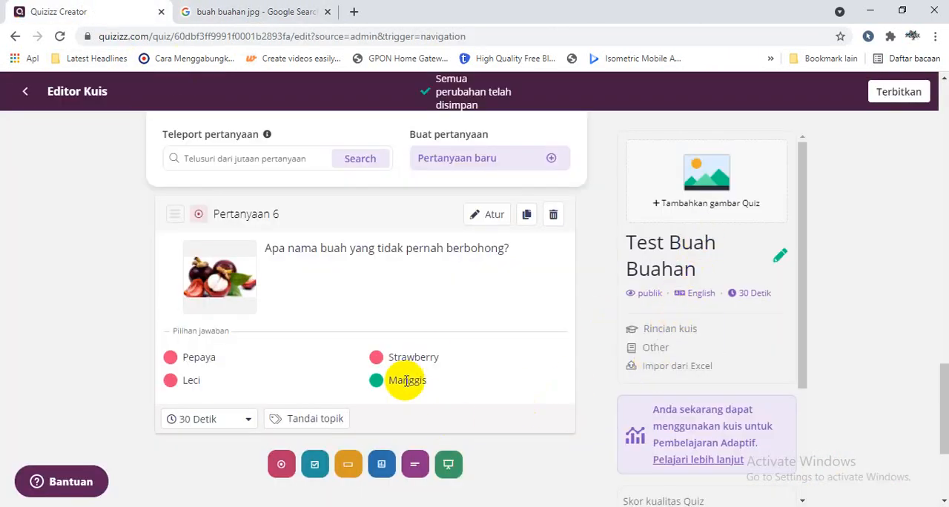
left_click(780, 259)
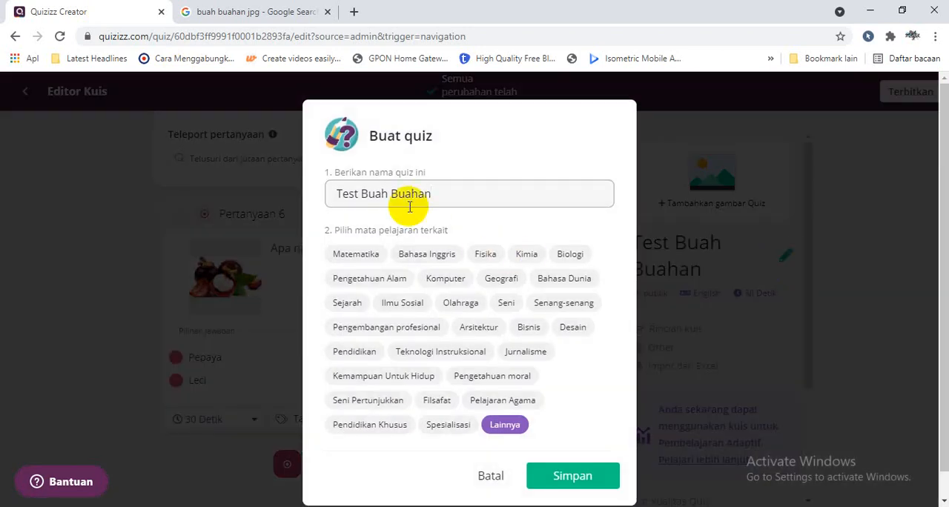
left_click(538, 472)
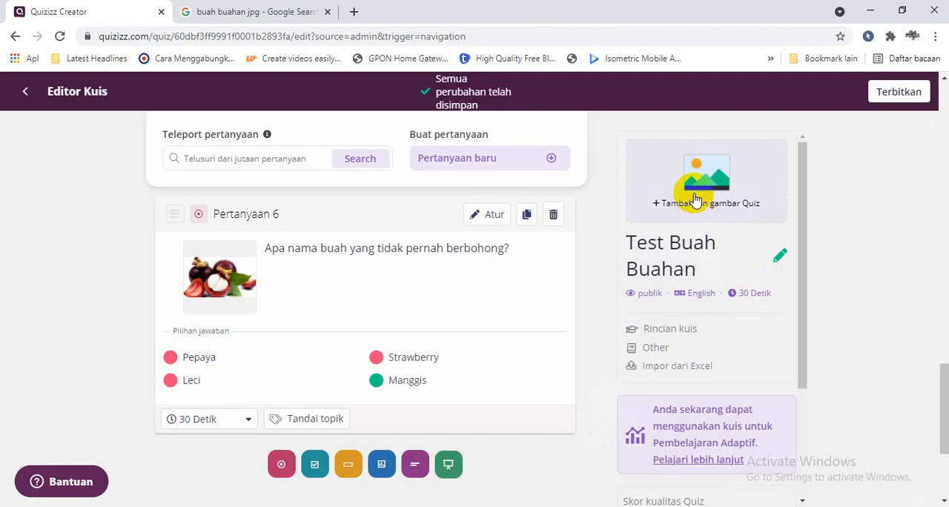
left_click(696, 200)
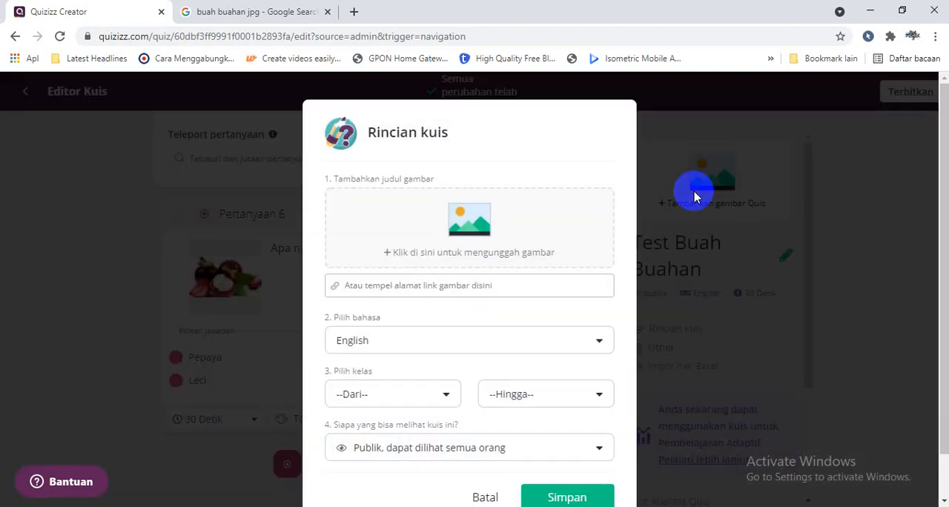
left_click(495, 285)
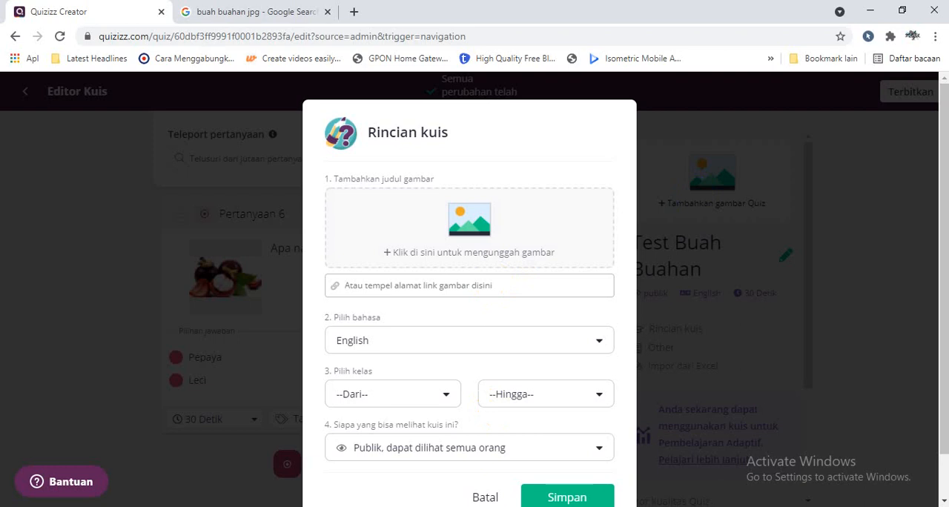
left_click(485, 497)
- Open the quiz details from the quiz image area and paste the copied fruit picture address as the title image link
left_click(721, 190)
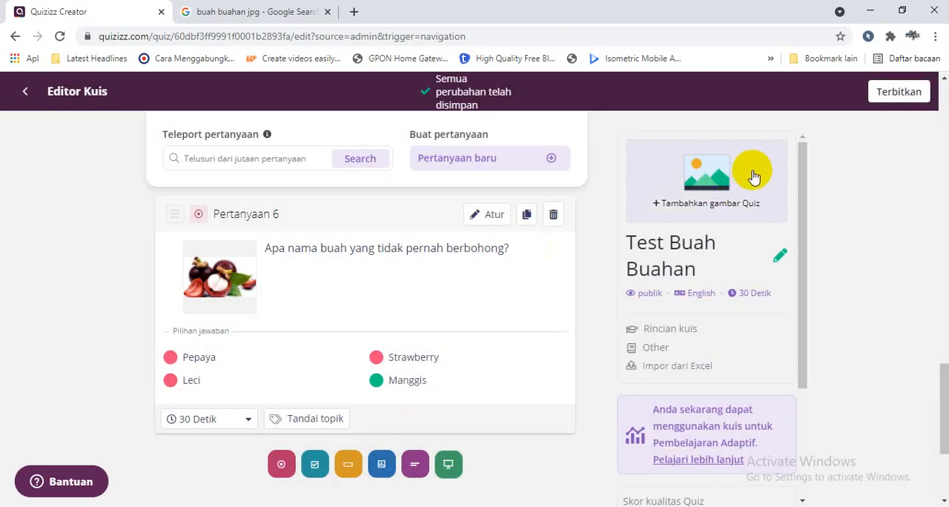
left_click(712, 176)
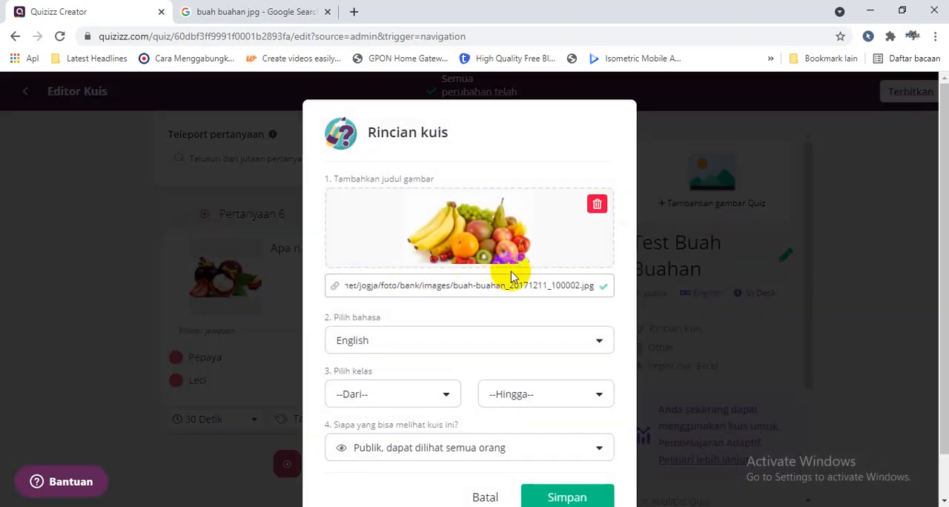
- Set the quiz language to Indonesian and the class range from 1st to 2nd
left_click(441, 335)
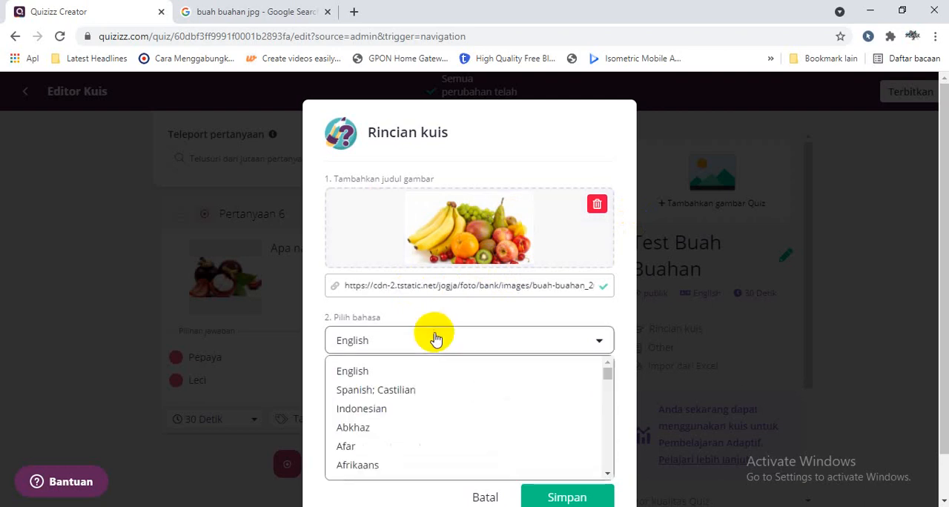
left_click(387, 408)
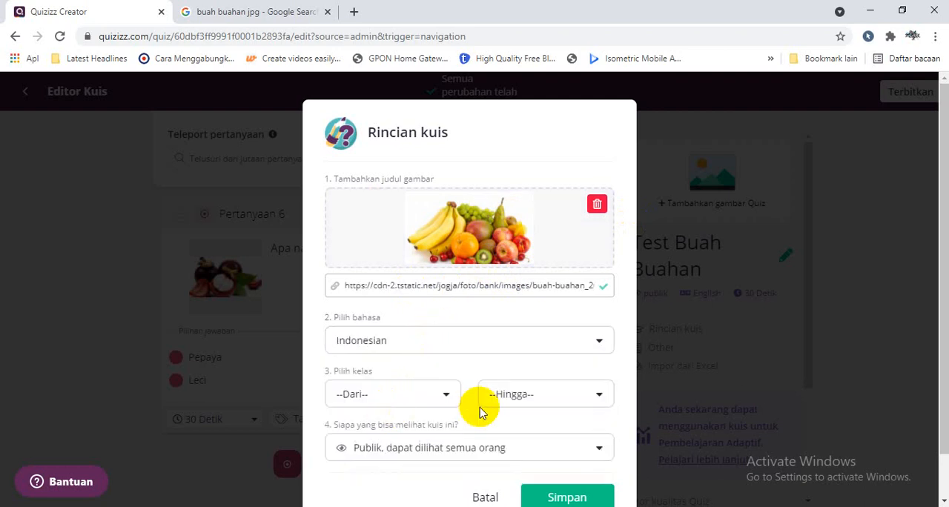
left_click(430, 400)
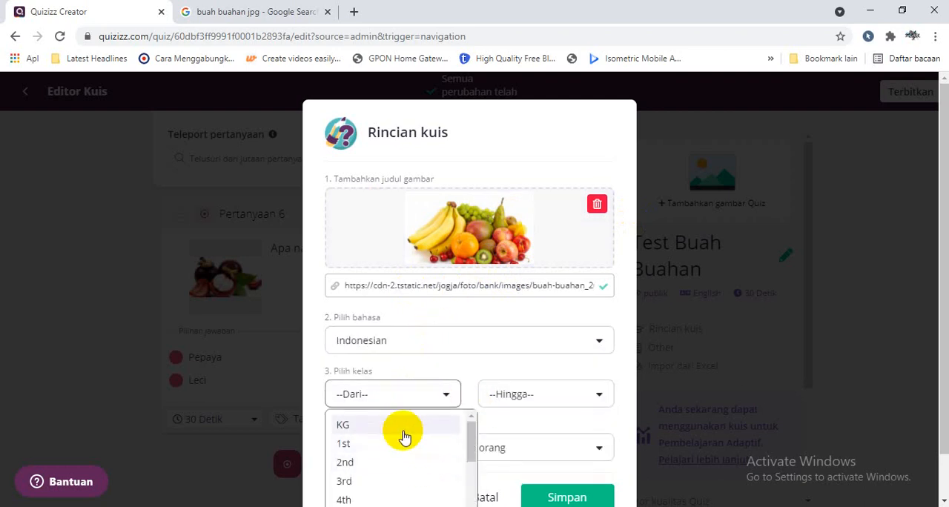
left_click(399, 444)
left_click(493, 397)
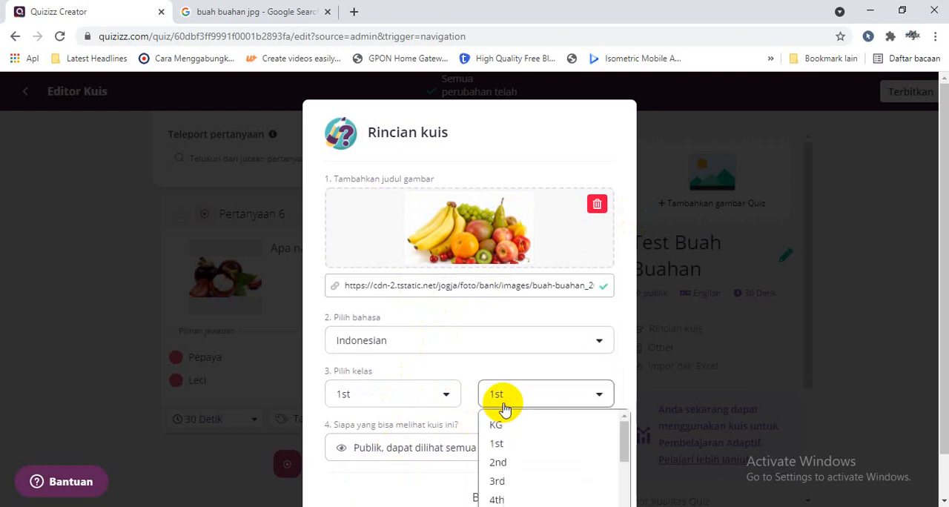
left_click(496, 464)
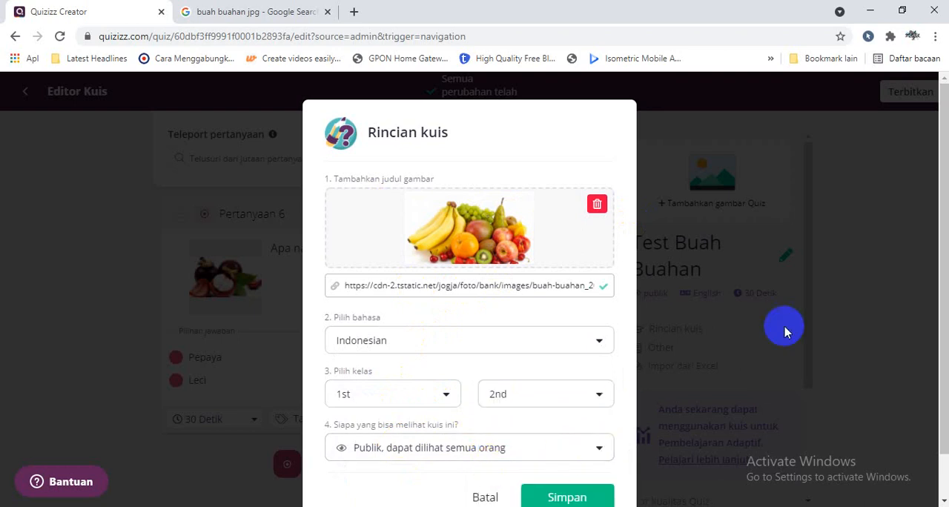
- Choose public visibility for everyone (Publik, dapat dilihat semua orang) and save the quiz details
left_click(587, 452)
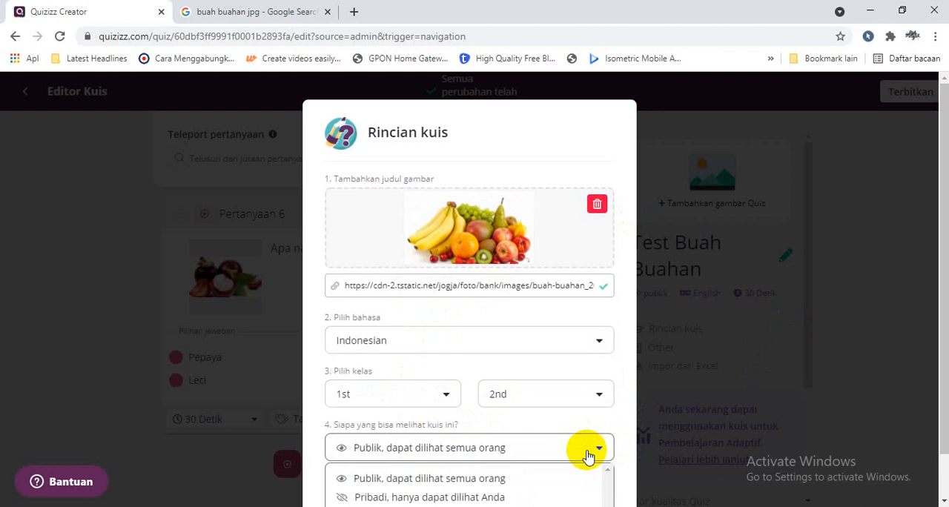
left_click(534, 487)
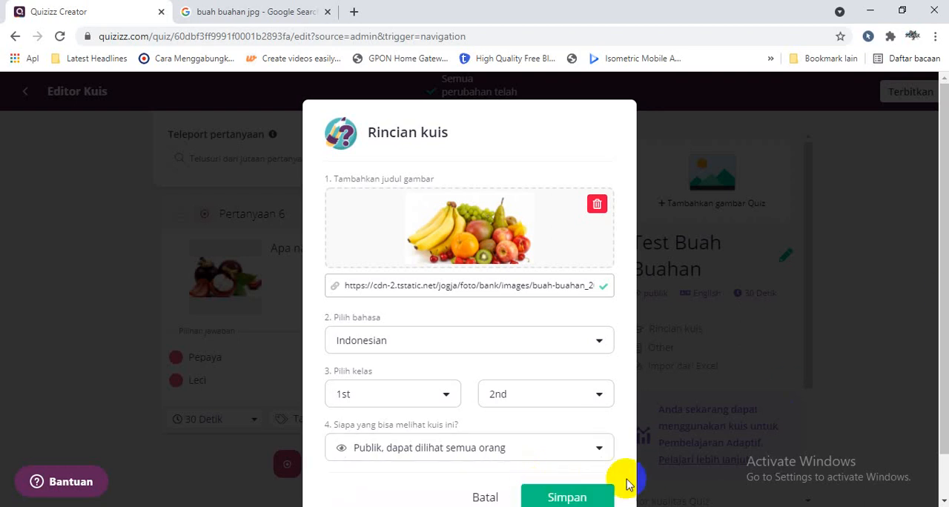
left_click(595, 497)
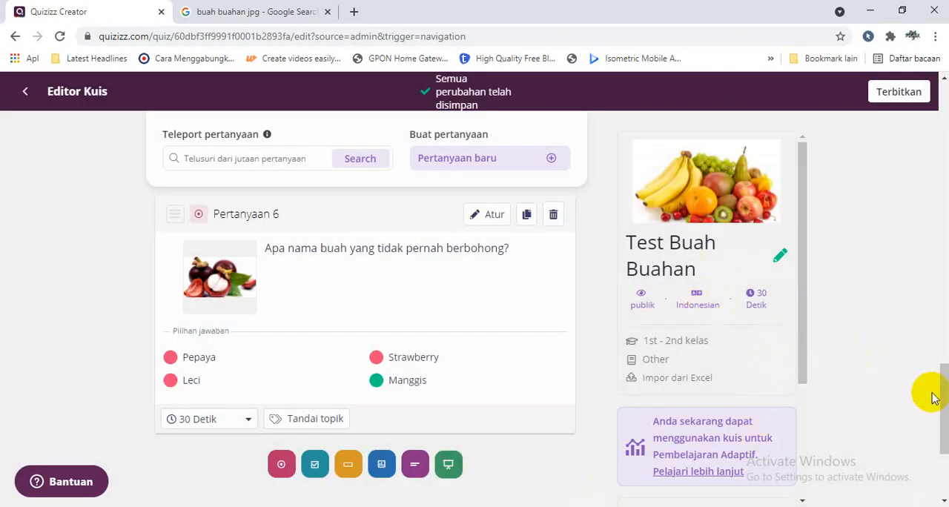
- Publish the quiz and copy its public share link from the invitation dialog
left_click_drag(945, 410, 937, 127)
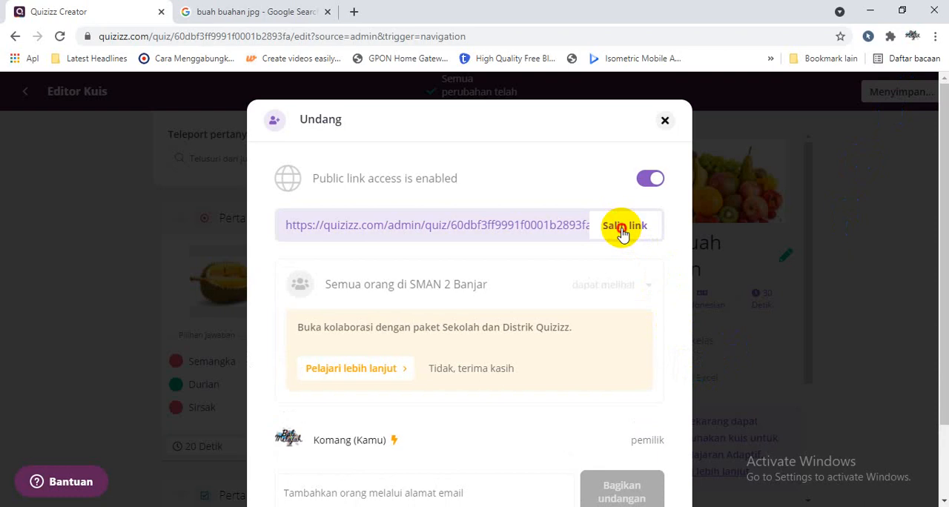
left_click(621, 231)
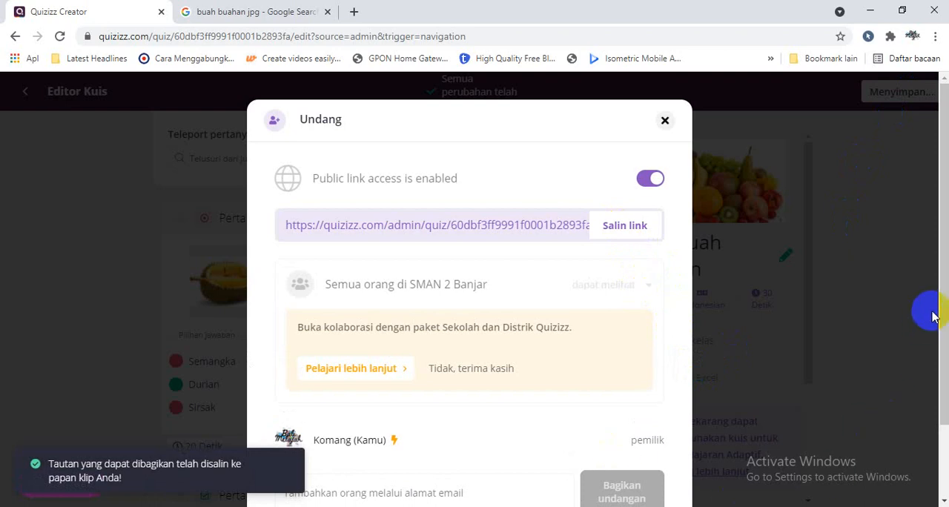
left_click_drag(933, 315, 930, 278)
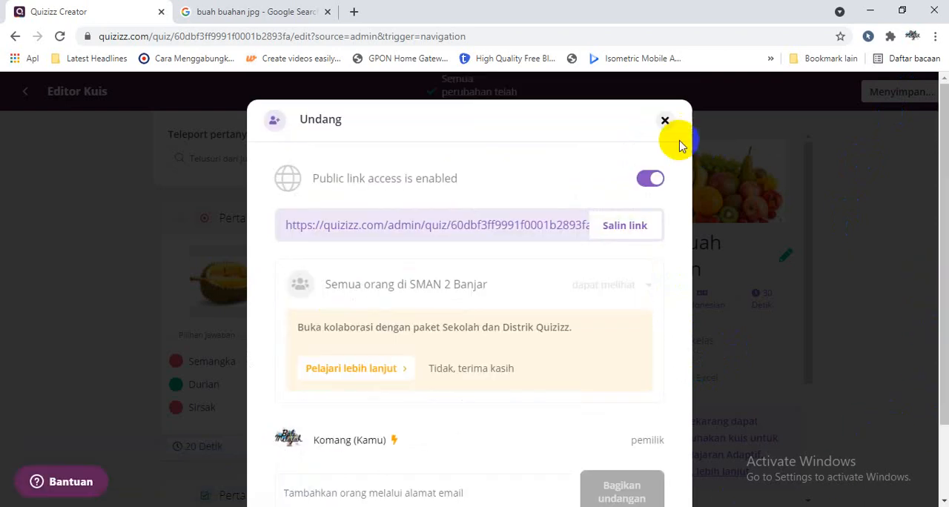
- Fill in a collaborator's email address in the invitation dialog, and close the dialog without sending the invitation
left_click(377, 494)
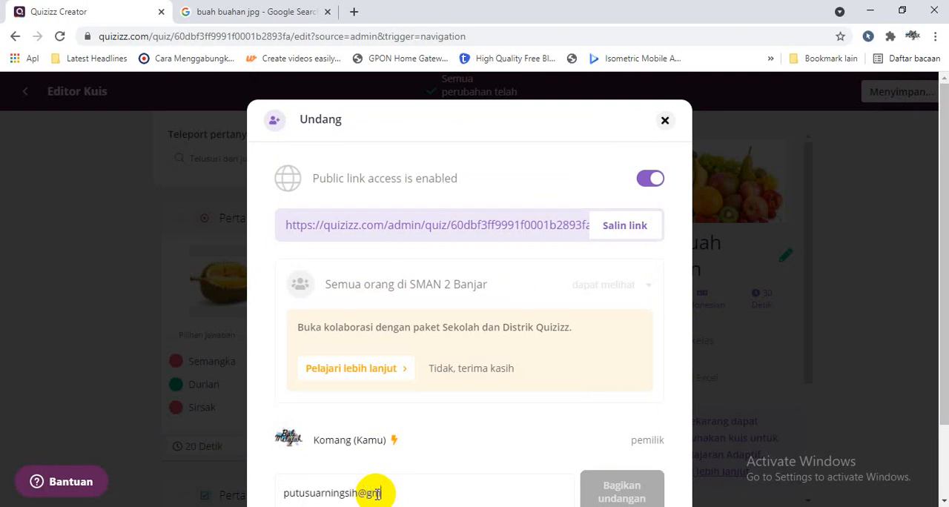
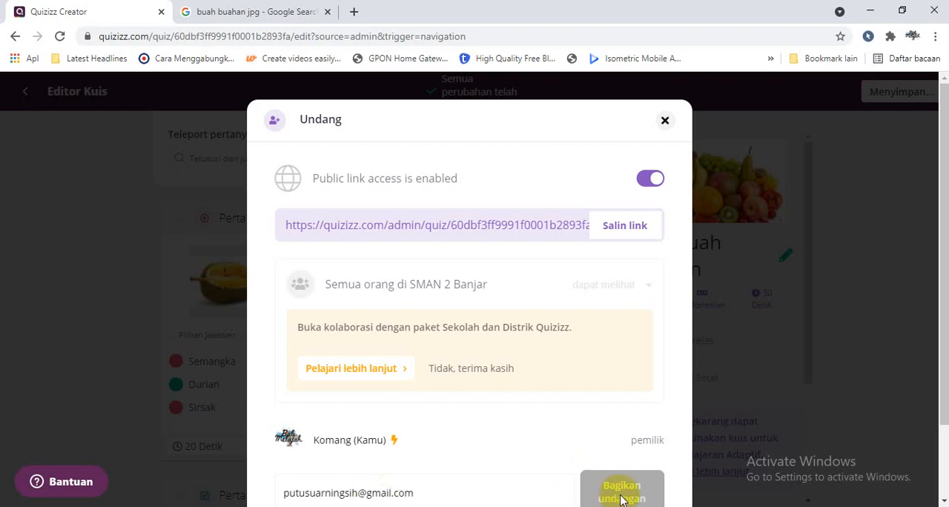
left_click(664, 121)
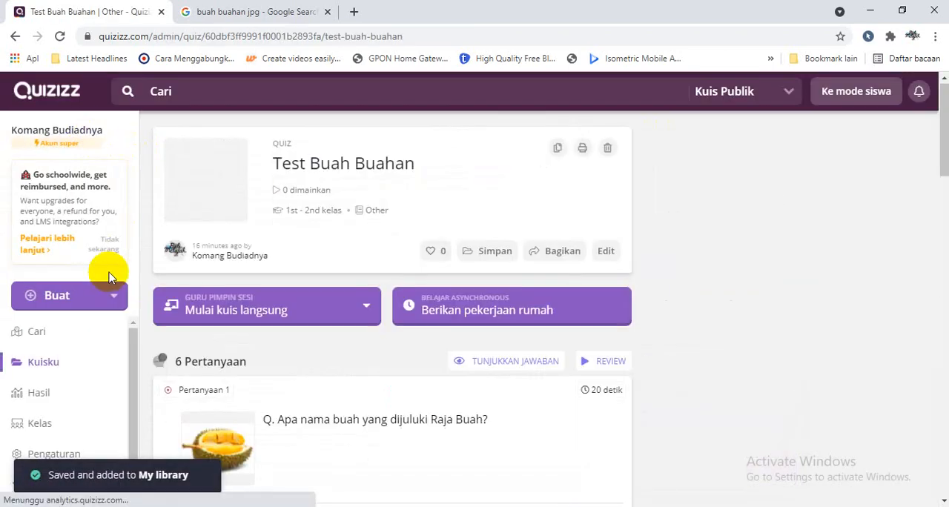